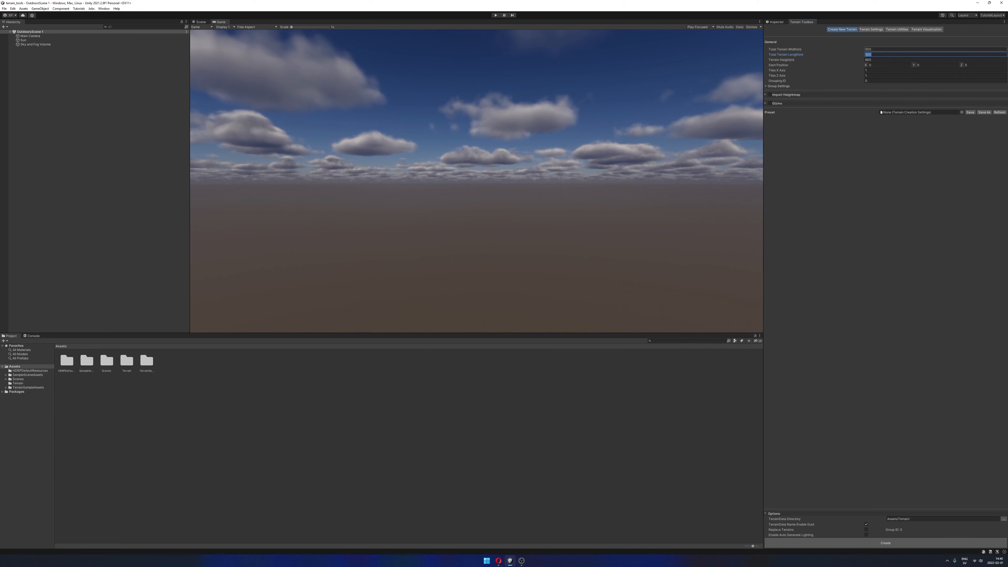
Create a new single-tile terrain 500 m wide and 500 m long with the Terrain Toolbox.
key("Tab")
key("Tab")
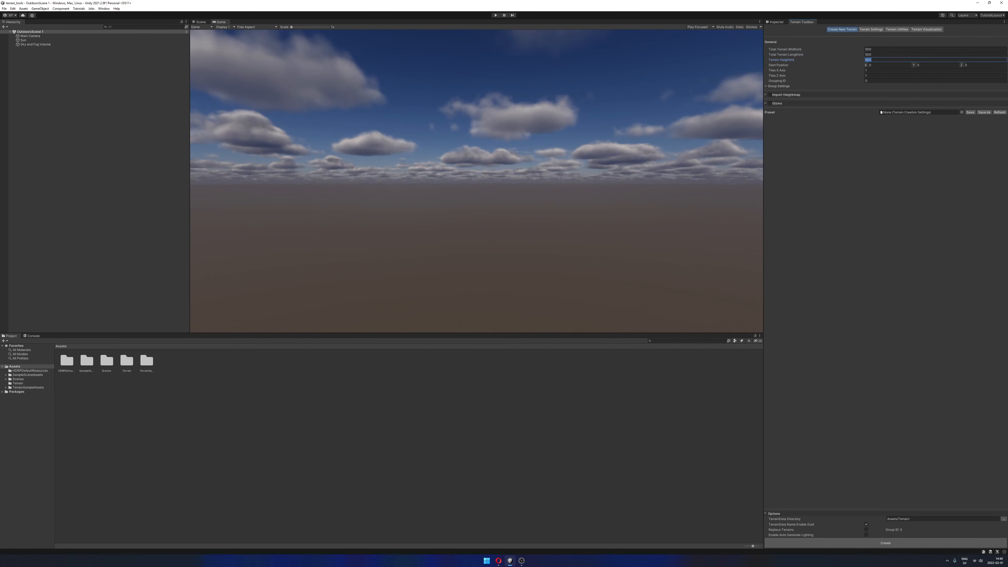
left_click(888, 544)
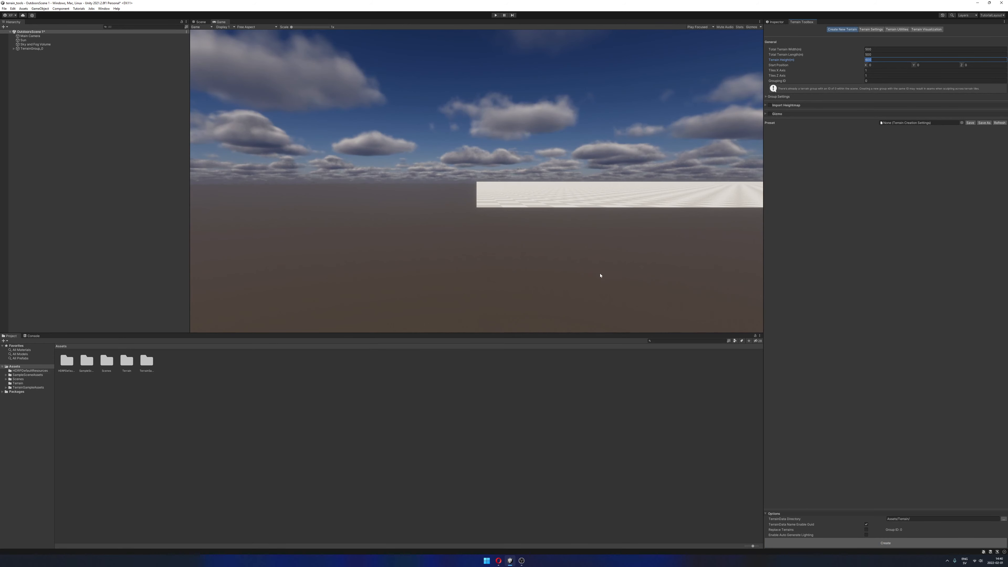
Frame the new terrain in an enlarged Scene view and examine the whole tile from several angles.
left_click(200, 22)
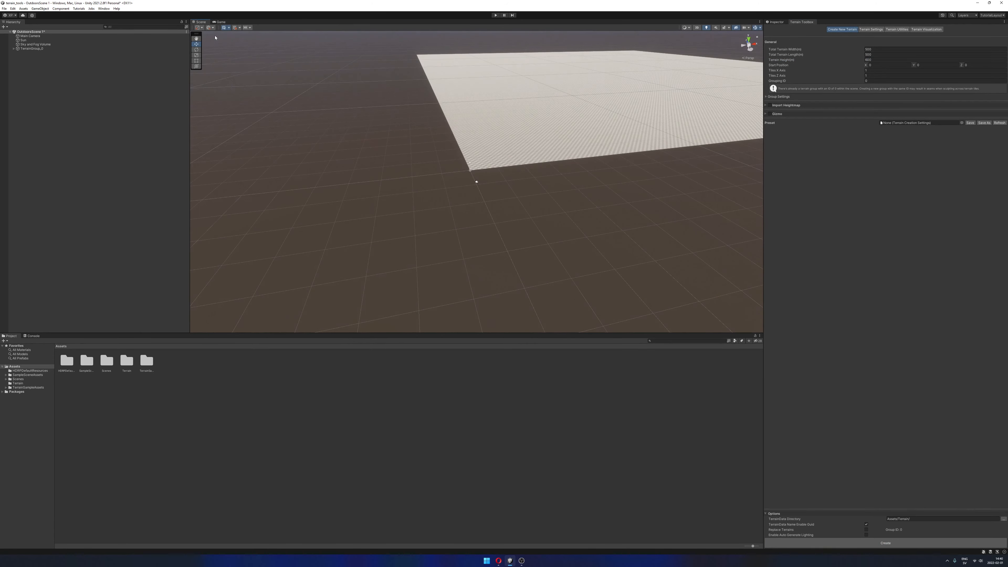
left_click(560, 94)
key("f")
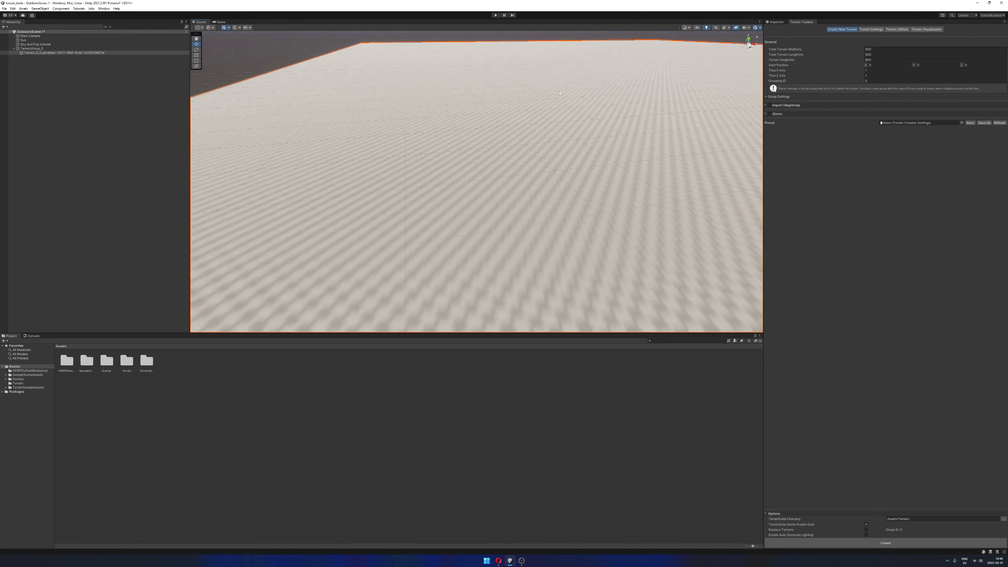
scroll(540, 128, "down", 15)
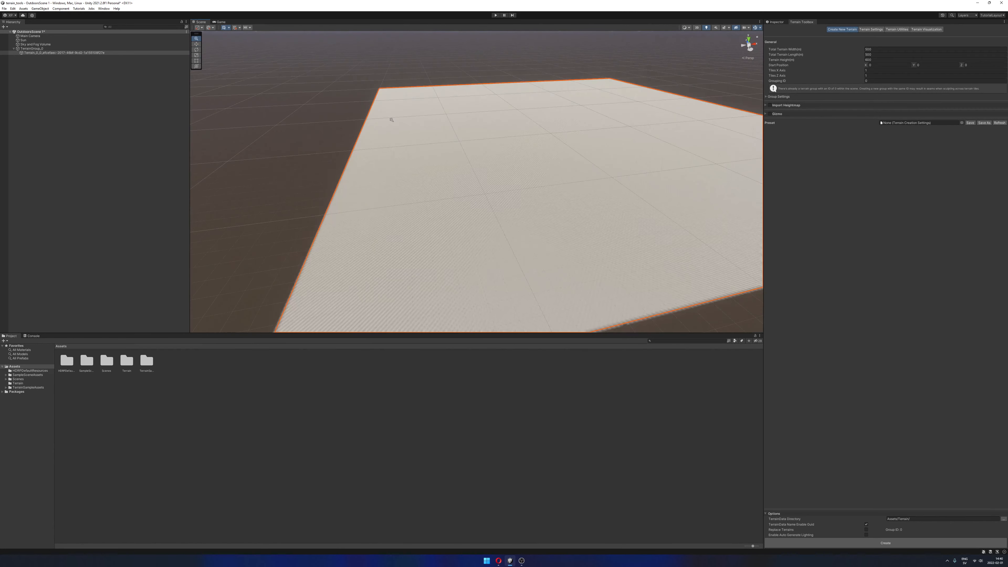
left_click_drag(527, 137, 460, 147, "alt")
middle_click_drag(501, 175, 526, 165)
scroll(526, 164, "up", 8)
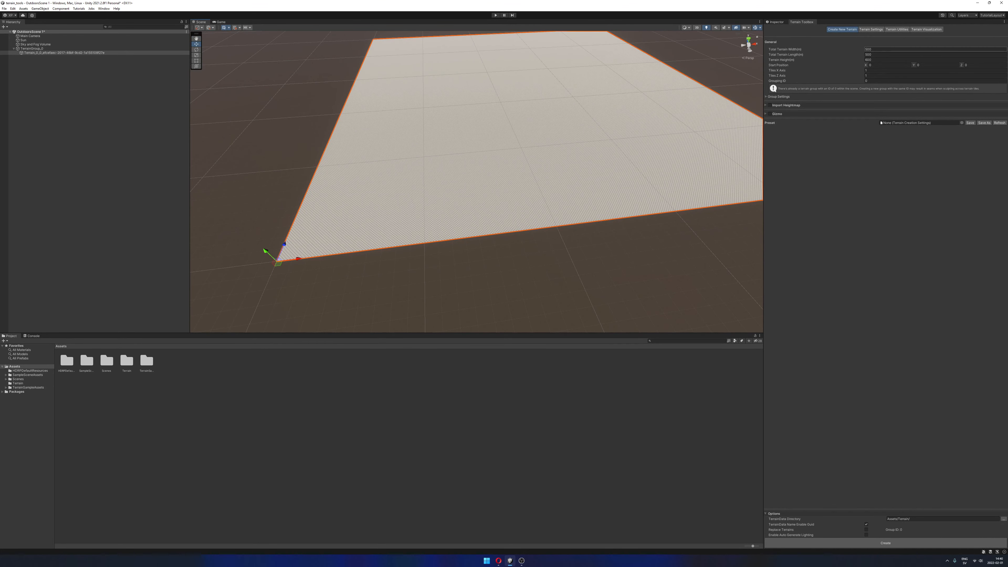
left_click_drag(357, 171, 498, 159, "alt")
scroll(499, 166, "down", 4)
middle_click_drag(496, 172, 500, 164)
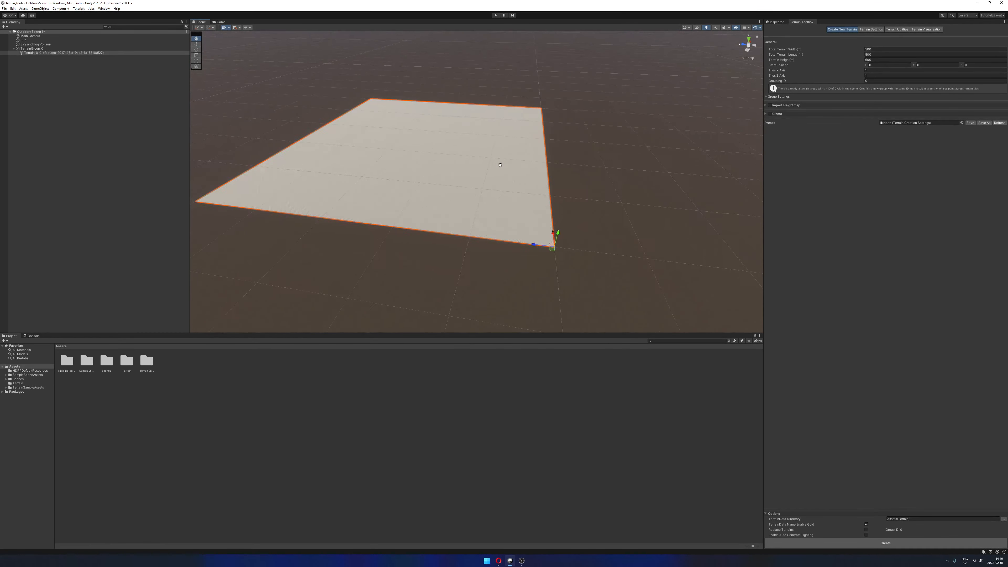
left_click_drag(500, 164, 461, 186, "alt")
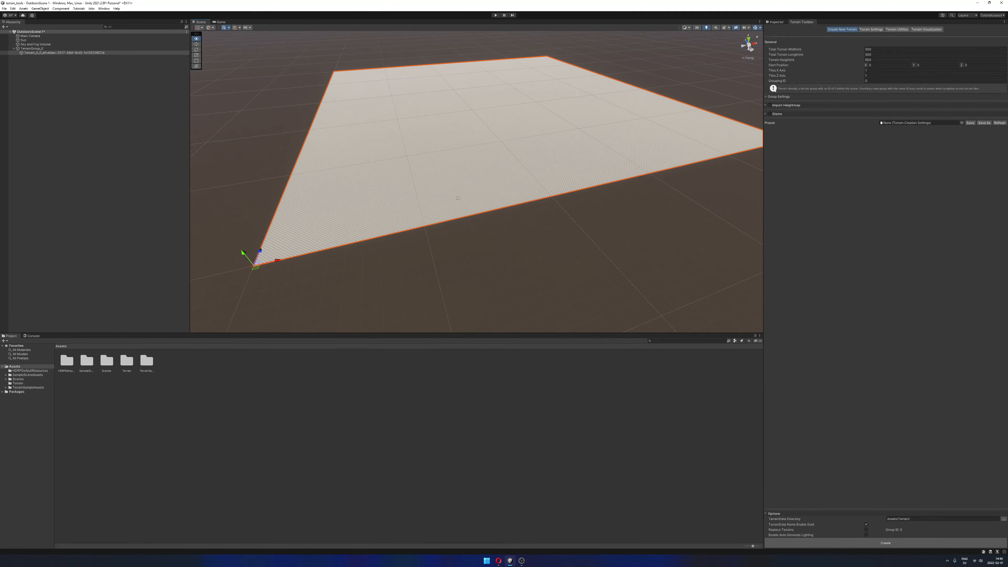
left_click_drag(452, 334, 455, 384)
scroll(455, 247, "down", 5)
mouse_move(452, 244)
left_mouse_down("alt")
mouse_move(470, 243)
mouse_move(452, 233)
left_mouse_up("alt")
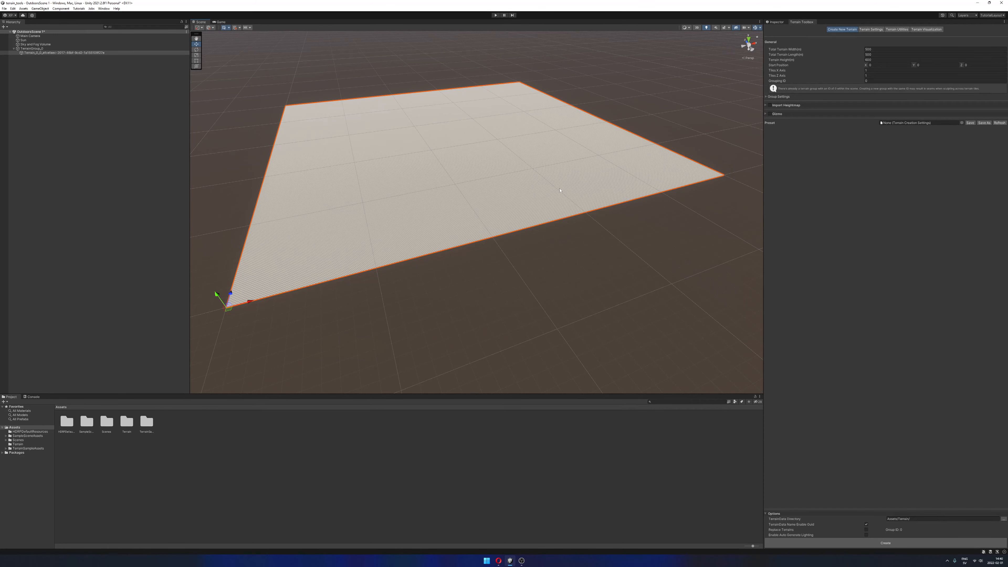
Inspect the properties of TerrainGroup_0 and its child terrain tile, leaving the child tile selected.
left_click(772, 22)
left_click(45, 80)
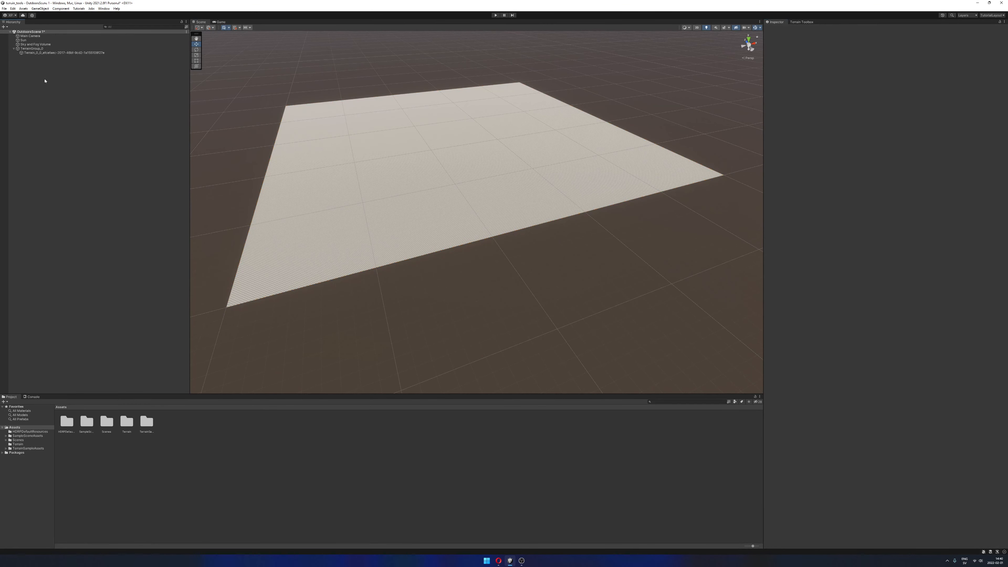
left_click(50, 49)
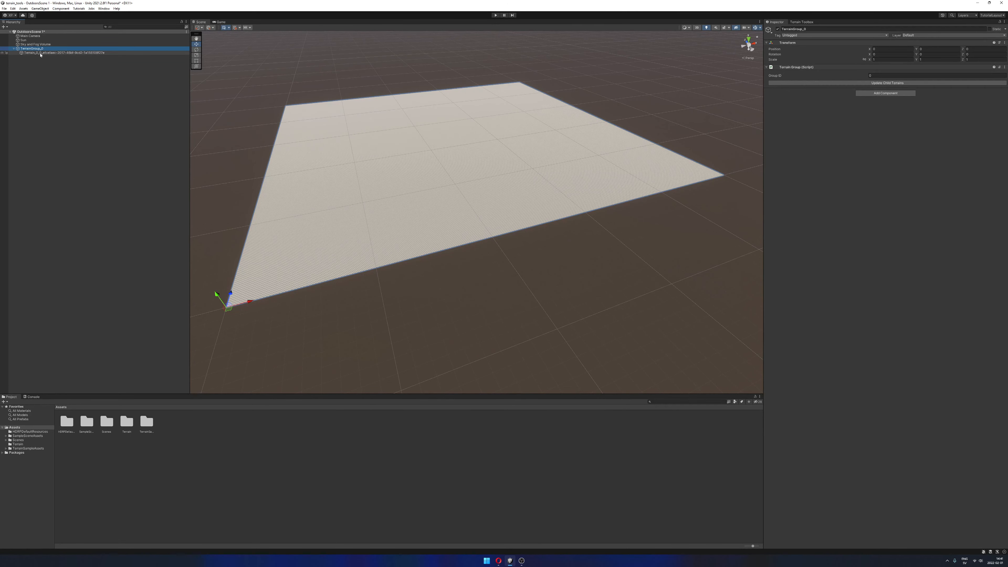
left_click(59, 53)
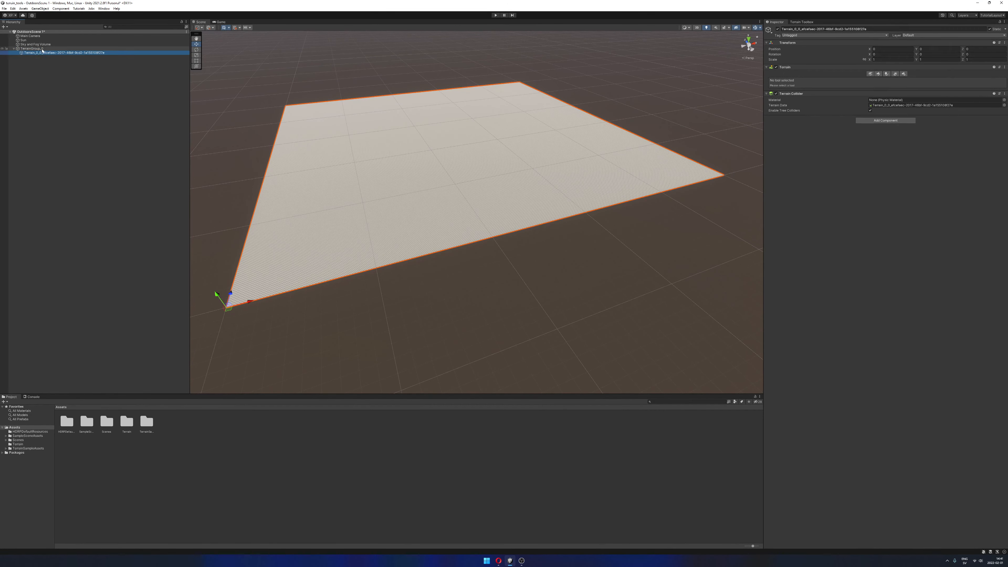
left_click(64, 49)
left_click(63, 53)
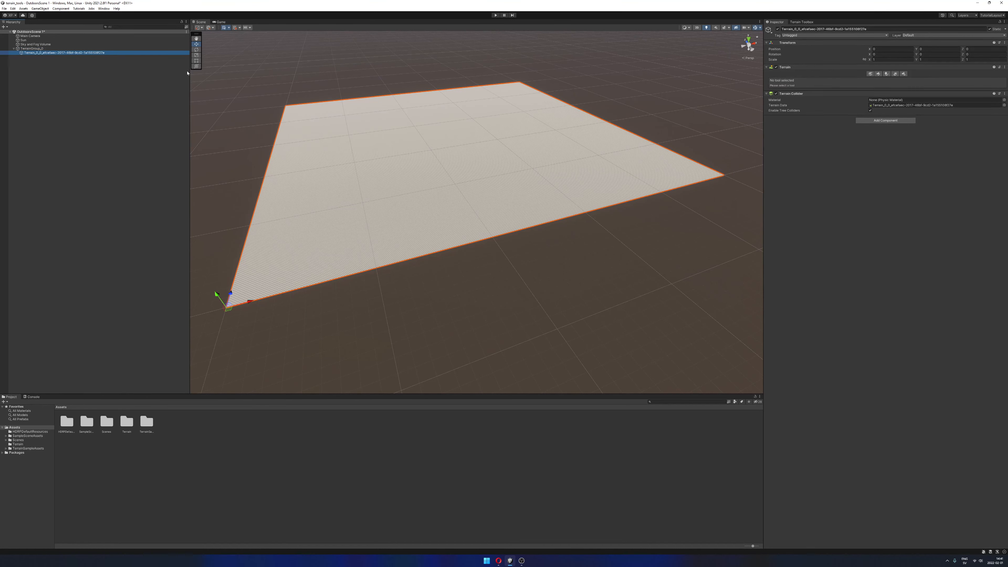
left_click(112, 155)
left_click(89, 53)
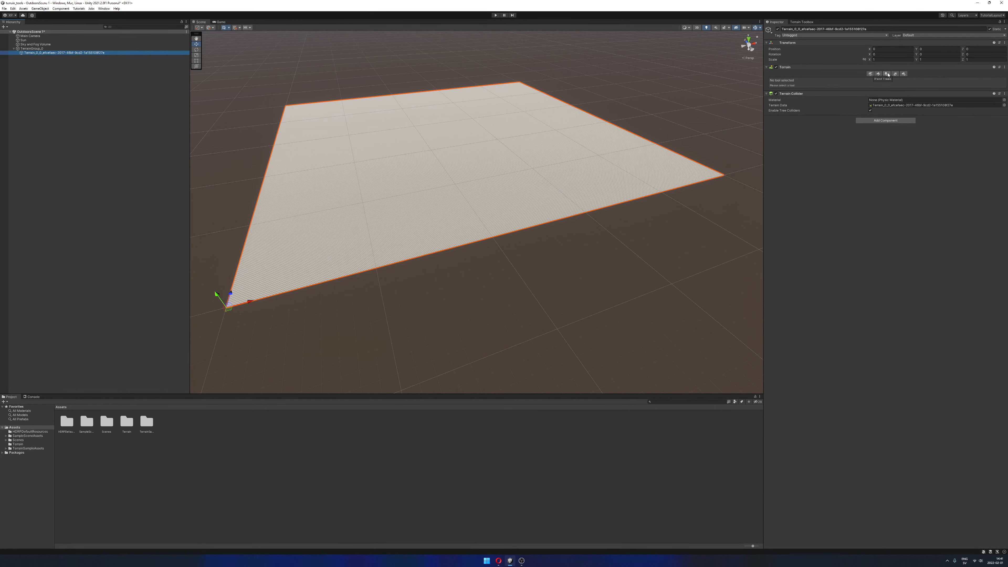
Try a terrain width of 1000 in the tile's mesh resolution settings and set it back to 500.
left_click(905, 74)
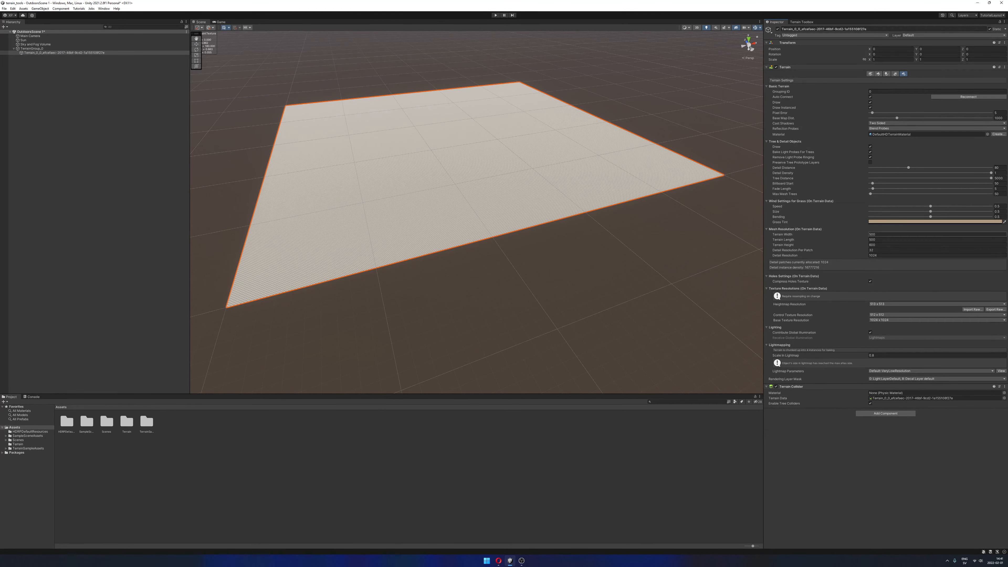
left_click_drag(867, 235, 901, 238)
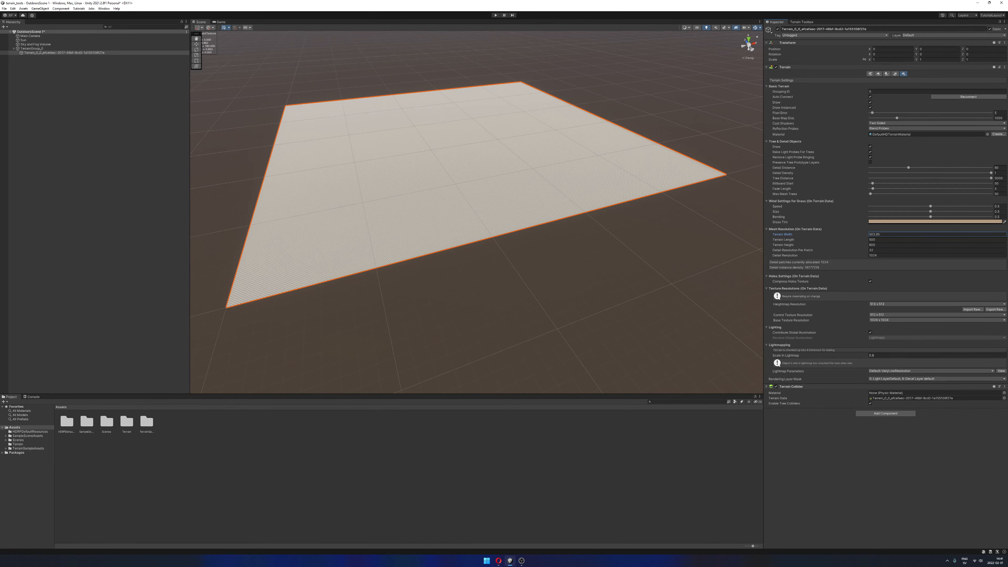
key("ctrl+z")
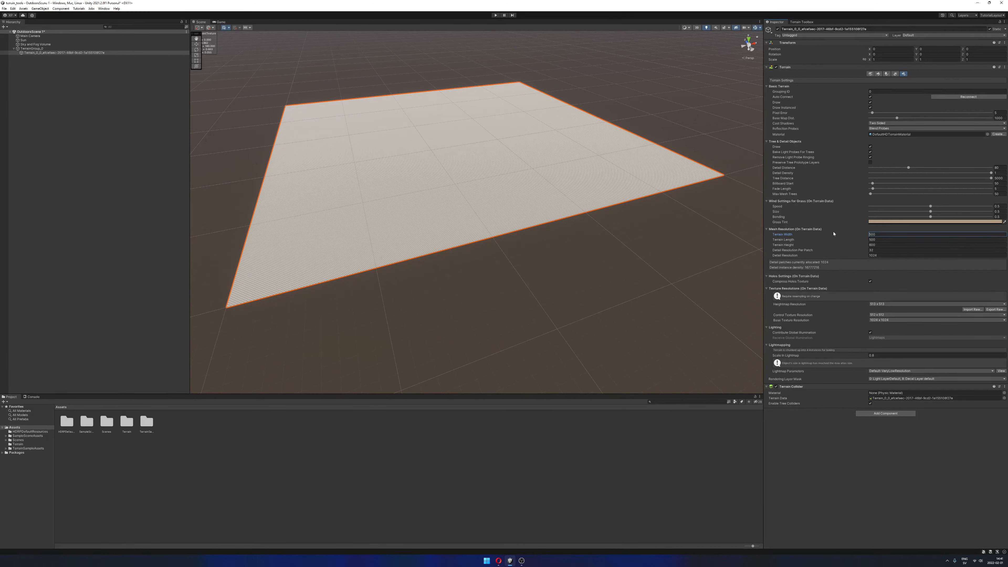
type("1000")
key("Return")
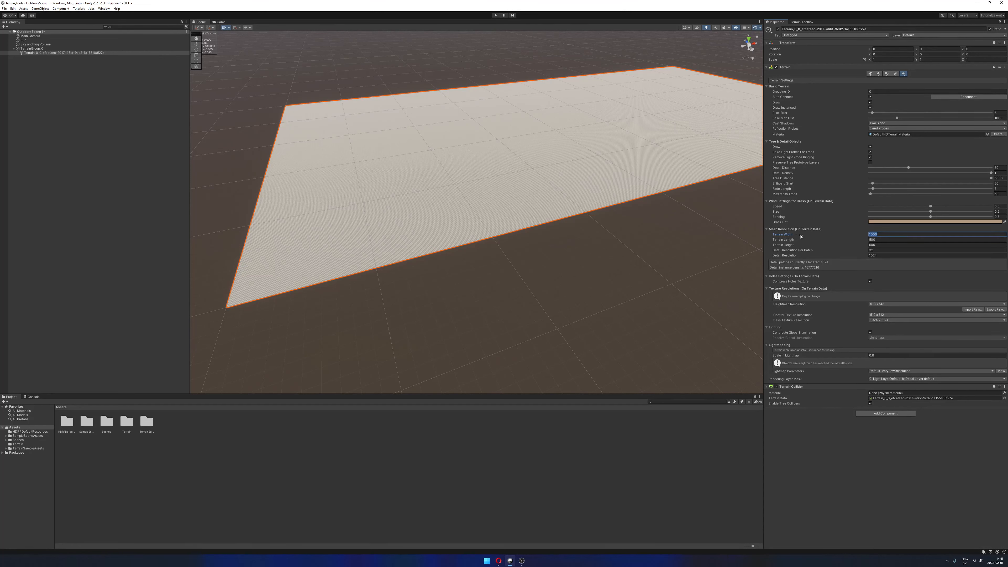
type("500")
key("Return")
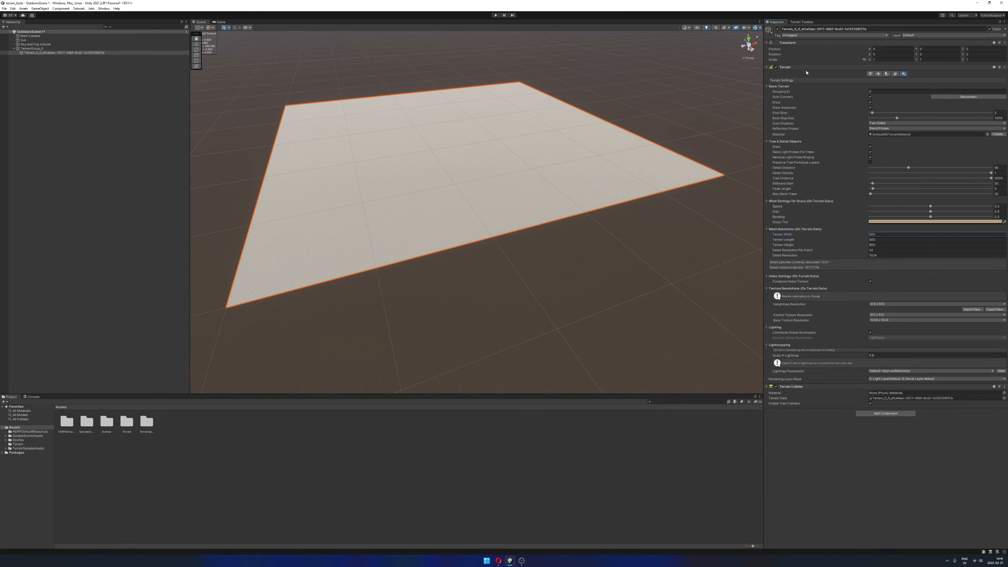
Switch the terrain tile to terrain painting with the Raise or Lower Terrain tool.
left_click(879, 74)
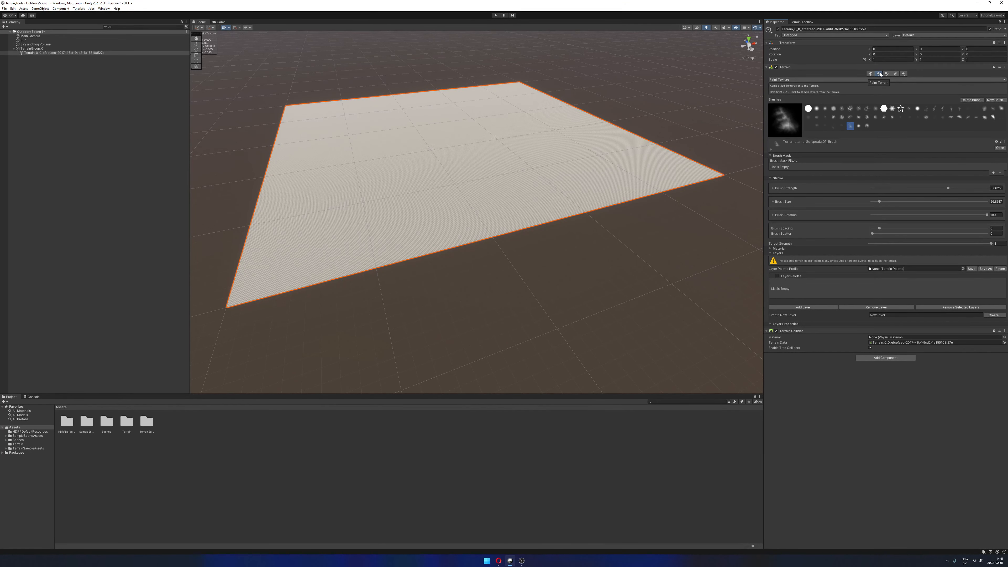
scroll(496, 166, "up", 3)
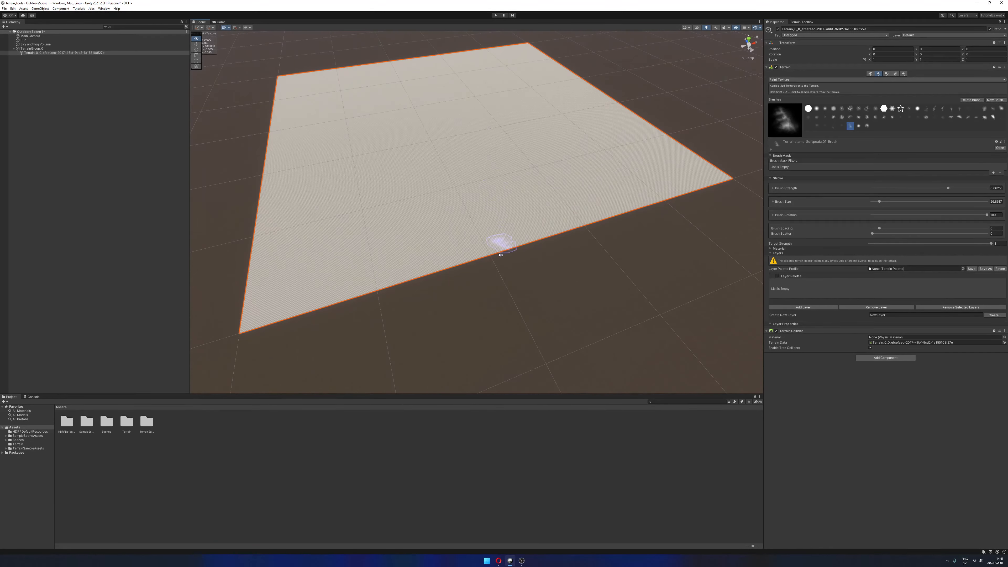
mouse_move(491, 175)
left_mouse_down("alt")
mouse_move(493, 203)
mouse_move(484, 193)
mouse_move(520, 199)
mouse_move(517, 182)
left_mouse_up("alt")
scroll(491, 195, "down", 2)
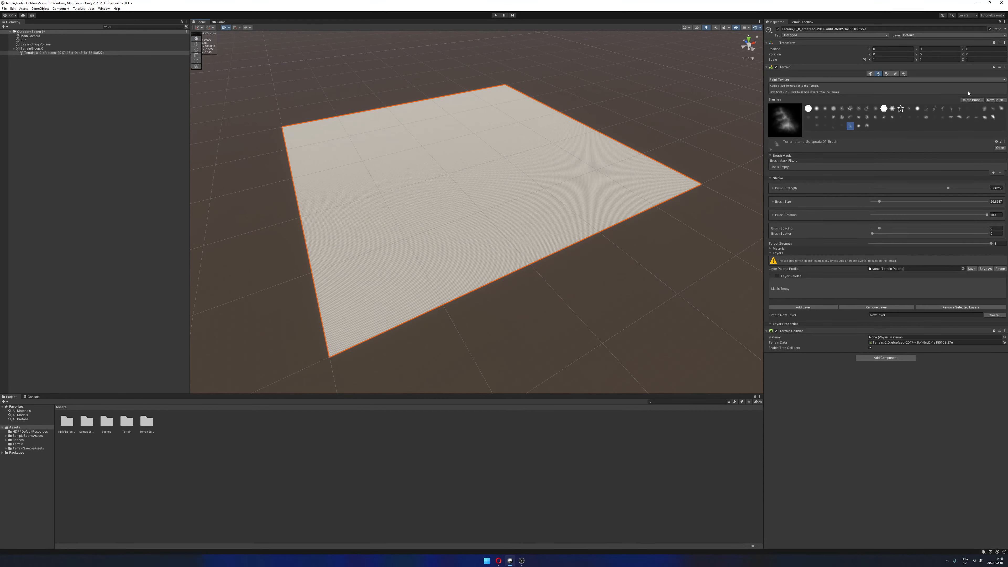
left_click(971, 81)
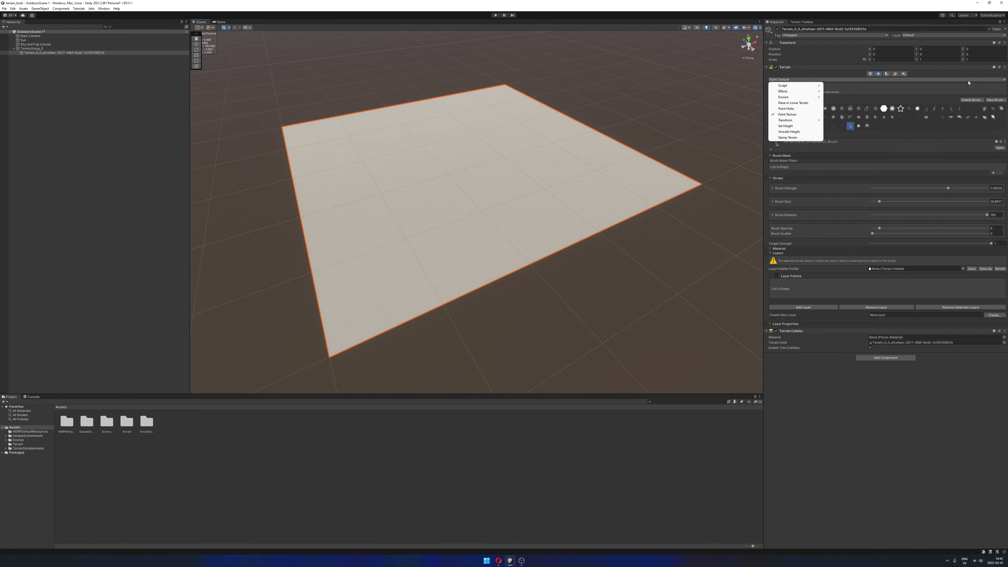
mouse_move(799, 86)
left_click(796, 103)
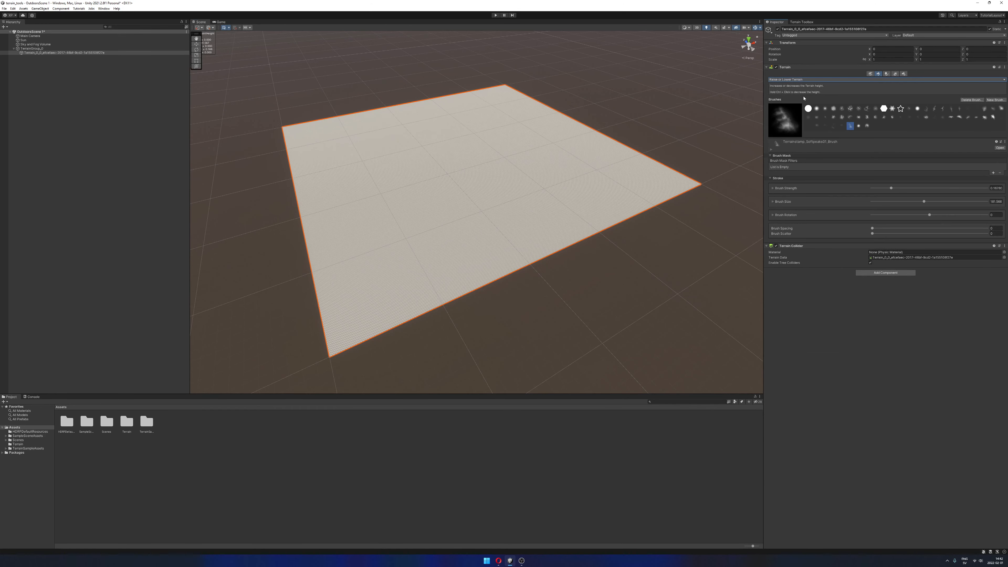
left_click(810, 80)
mouse_move(807, 89)
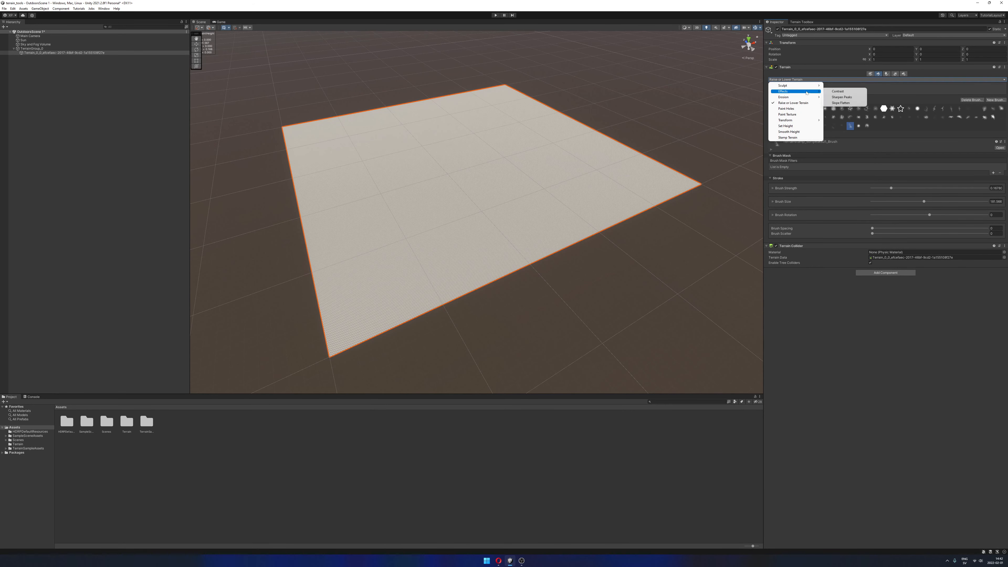
left_click(777, 314)
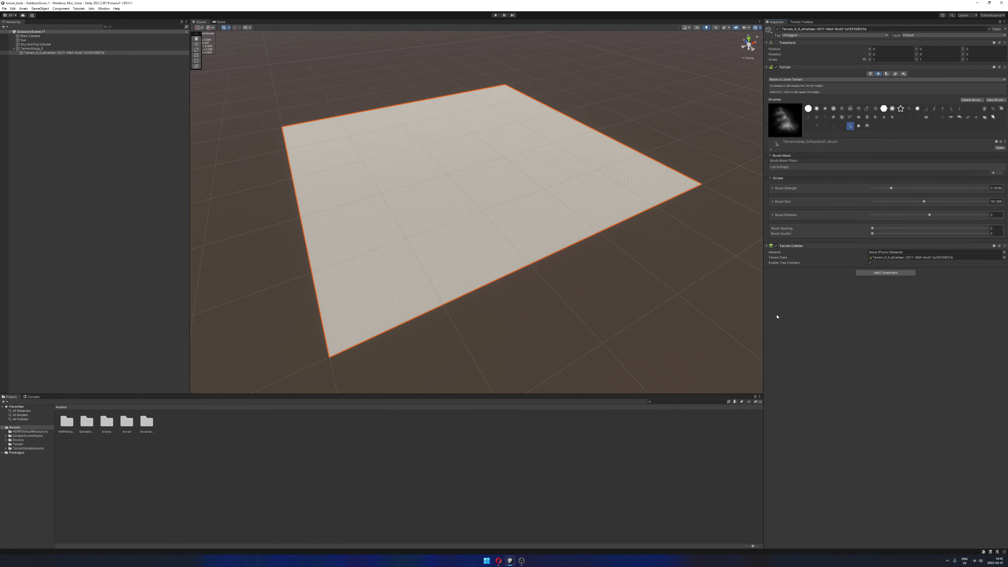
mouse_move(557, 195)
right_mouse_down()
mouse_move(540, 190)
mouse_move(556, 188)
mouse_move(560, 179)
mouse_move(549, 179)
right_mouse_up()
middle_click_drag(549, 179, 546, 176)
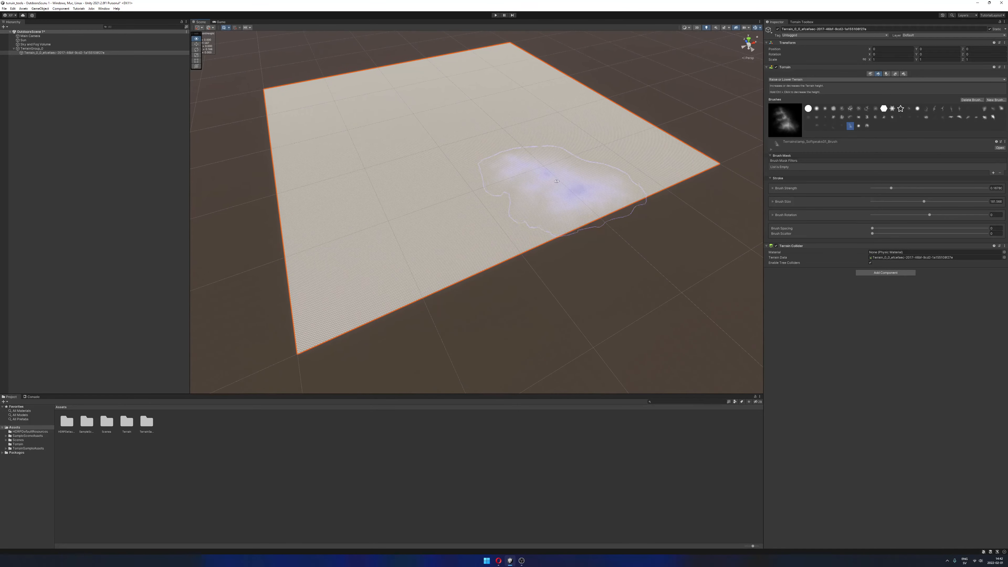
left_click_drag(567, 188, 551, 177, "alt")
middle_click_drag(551, 186, 546, 177)
scroll(551, 182, "up", 3)
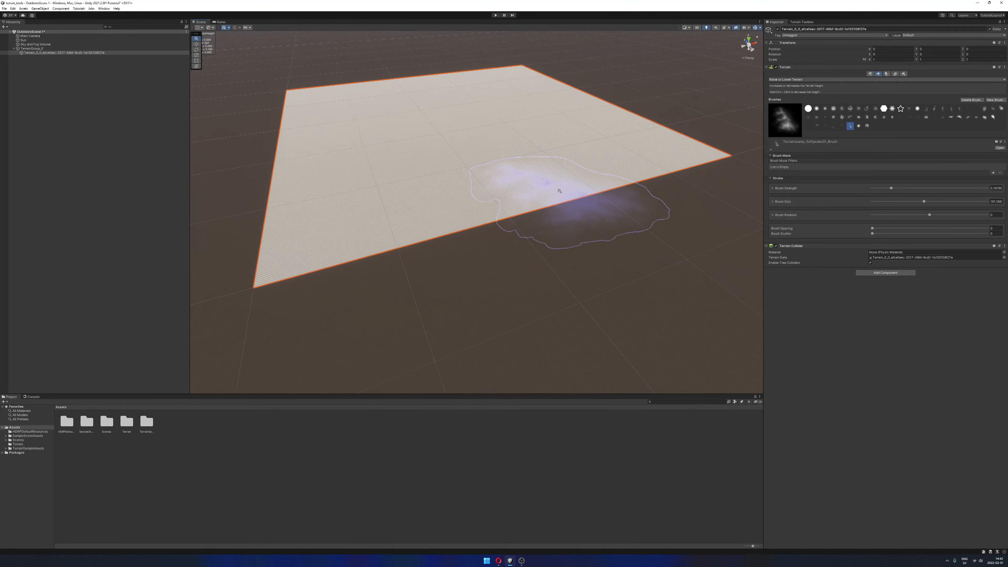
mouse_move(567, 192)
left_mouse_down("alt")
mouse_move(571, 207)
mouse_move(549, 203)
mouse_move(550, 184)
left_mouse_up("alt")
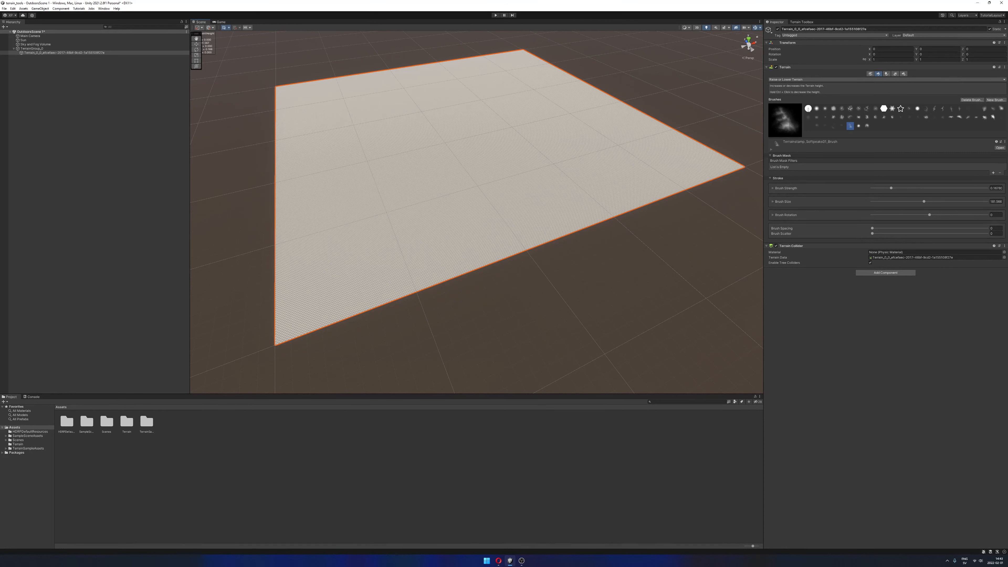
Choose the soft, cloudy round brush from the built-in brushes for sculpting the terrain.
left_click(826, 109)
left_click(834, 108)
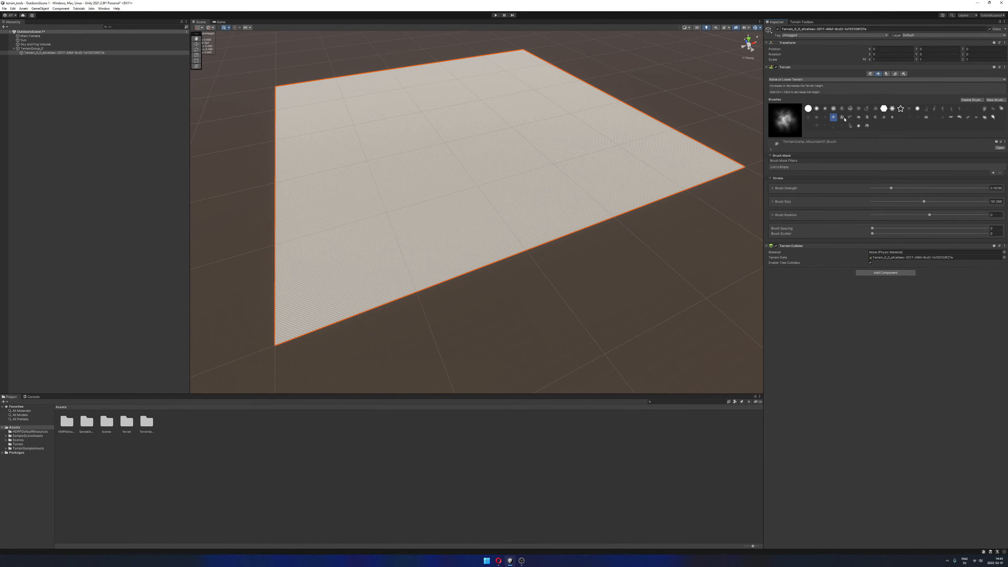
left_click(842, 109)
left_click(833, 110)
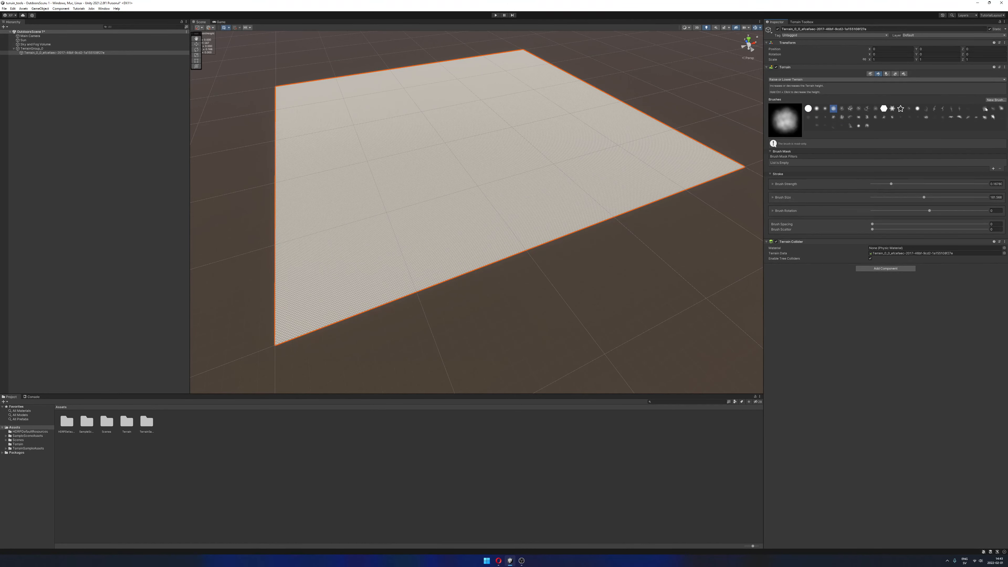
left_click(995, 100)
left_click_drag(952, 96, 637, 84)
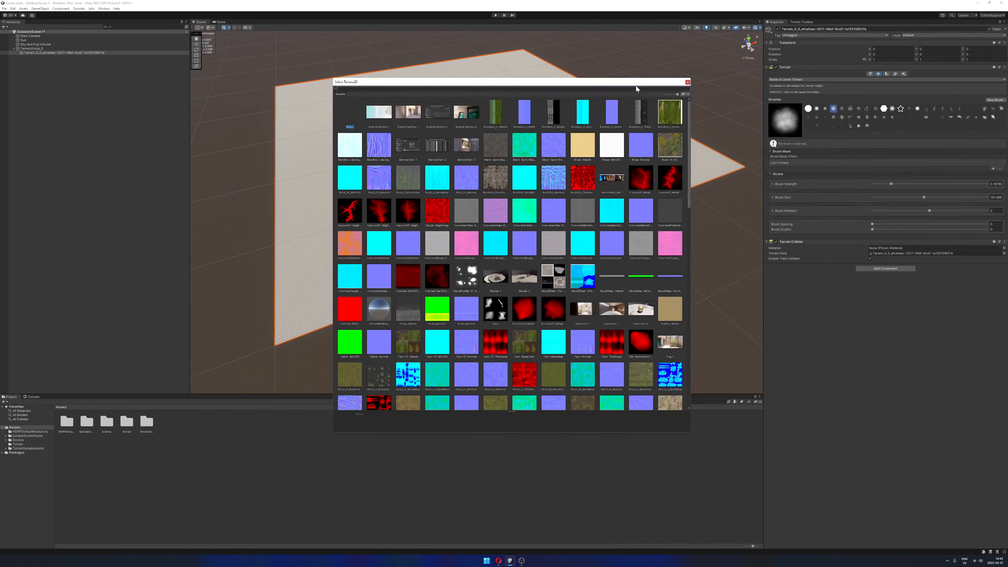
left_click(689, 81)
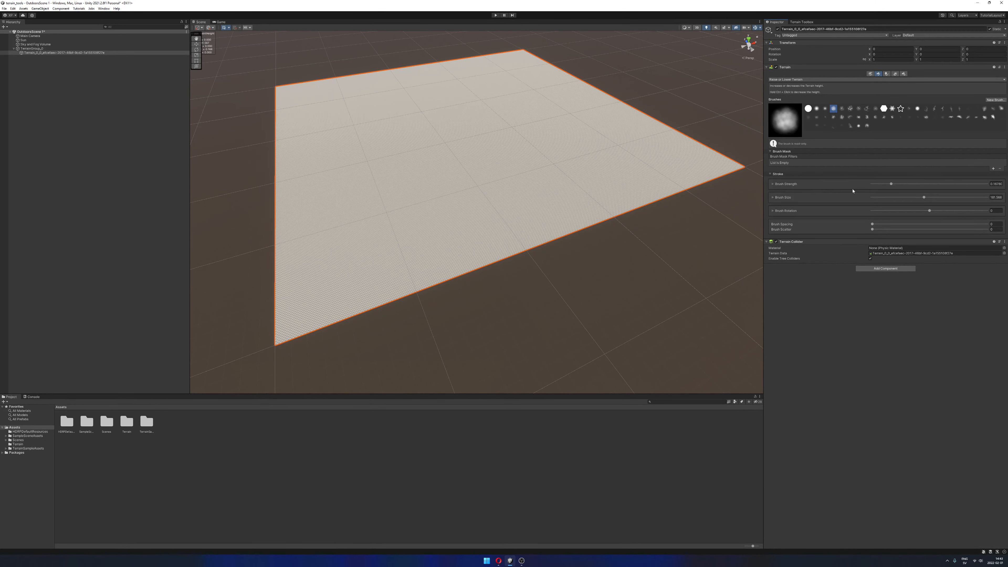
Reduce the brush size to about 152 and raise a tall mountain ridge along the far corner of the terrain.
left_click(892, 187)
left_click_drag(923, 198, 881, 203)
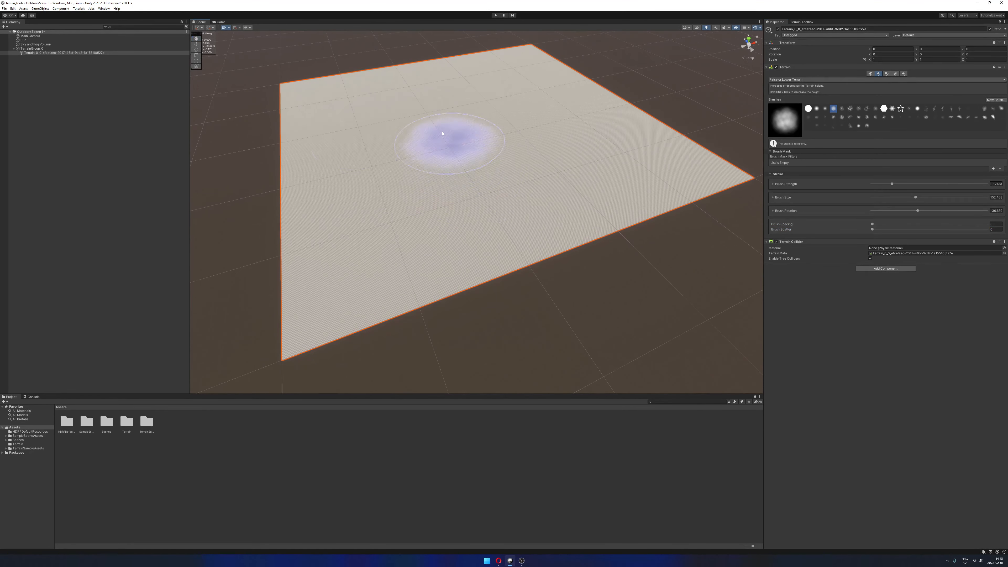
mouse_move(356, 135)
left_mouse_down()
mouse_move(391, 111)
mouse_move(482, 104)
left_mouse_up()
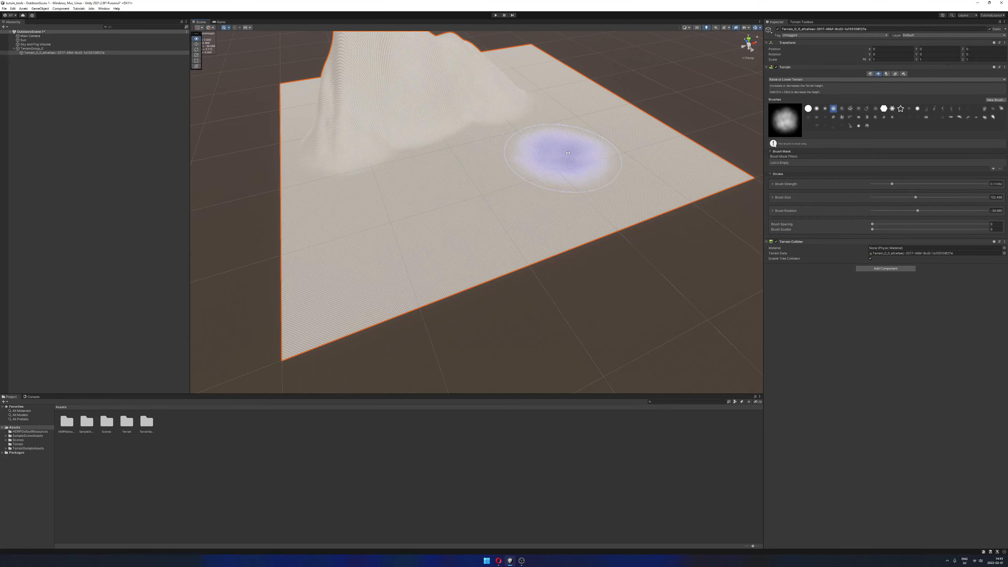
Lower the tall mountain ridge with the same brush until the terrain is flat again.
scroll(504, 179, "down", 4)
mouse_move(477, 188)
left_mouse_down("alt")
mouse_move(584, 143)
mouse_move(559, 140)
mouse_move(491, 169)
left_mouse_up("alt")
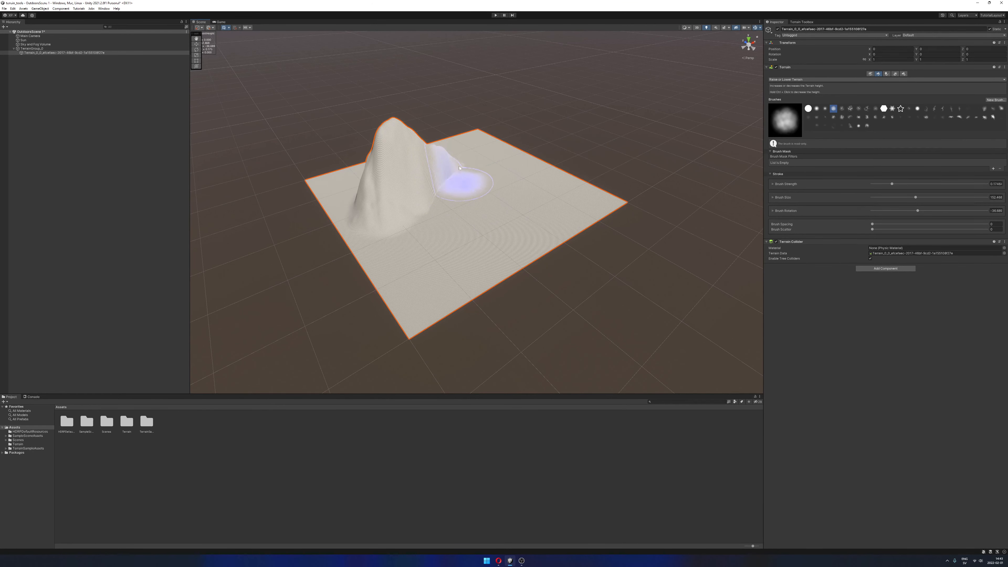
mouse_move(540, 158)
left_mouse_down("alt")
mouse_move(484, 191)
mouse_move(495, 142)
mouse_move(457, 171)
mouse_move(467, 155)
mouse_move(380, 199)
mouse_move(419, 164)
mouse_move(445, 115)
mouse_move(431, 148)
left_mouse_up("alt")
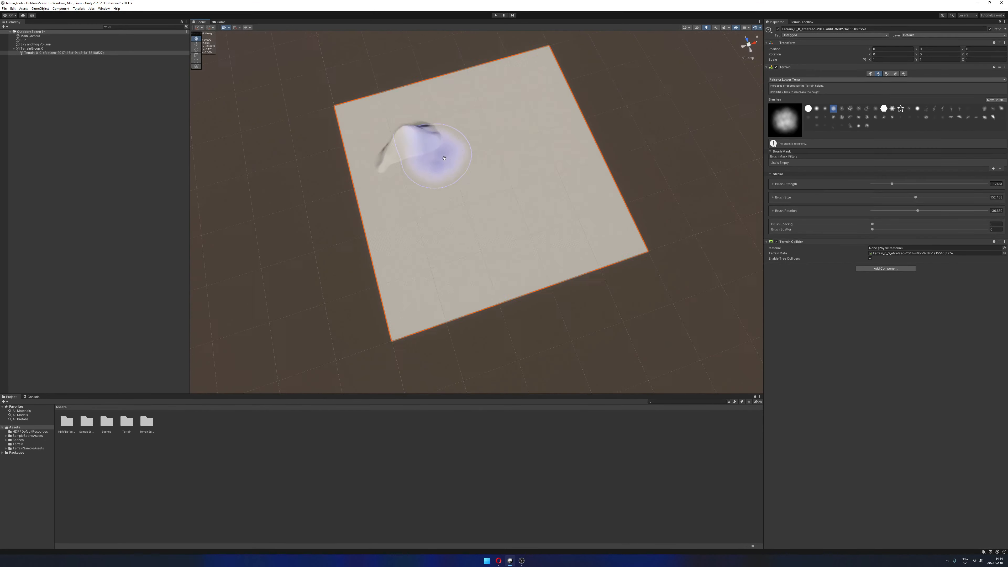
middle_click_drag(431, 149, 455, 145)
left_click_drag(455, 139, 427, 174, "ctrl")
left_click_drag(537, 149, 528, 126, "alt")
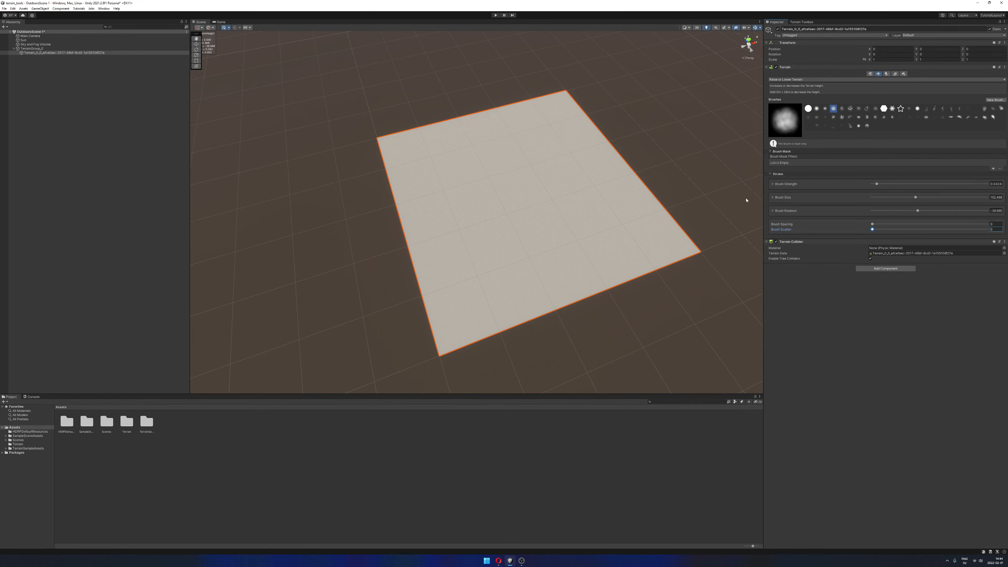
Reduce the brush strength to about 0.04 and raise gentle, rounded hills along one edge of the terrain.
middle_click_drag(551, 215, 533, 205)
scroll(579, 205, "up", 4)
left_click_drag(546, 207, 568, 202, "alt")
scroll(551, 204, "up", 1)
mouse_move(383, 181)
left_mouse_down()
mouse_move(367, 156)
mouse_move(476, 109)
mouse_move(405, 167)
mouse_move(349, 154)
mouse_move(450, 108)
mouse_move(552, 140)
mouse_move(616, 85)
mouse_move(625, 93)
left_mouse_up()
scroll(520, 169, "up", 2)
mouse_move(334, 220)
left_mouse_down()
mouse_move(346, 255)
mouse_move(383, 239)
left_mouse_up()
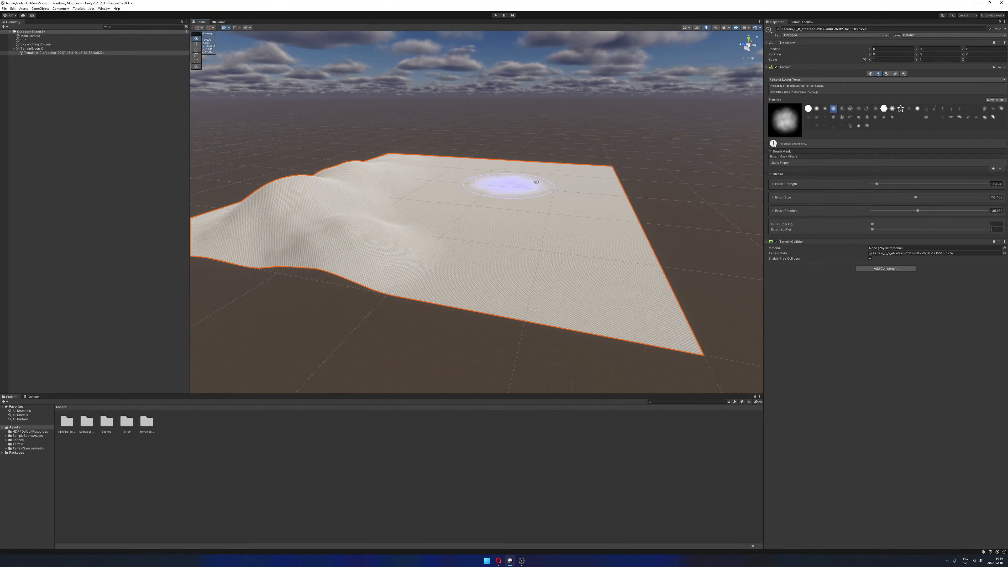
Choose the patchier, spotted cloud brush and raise rough, bumpy ground near the terrain's far corner.
left_click_drag(536, 182, 472, 214, "alt")
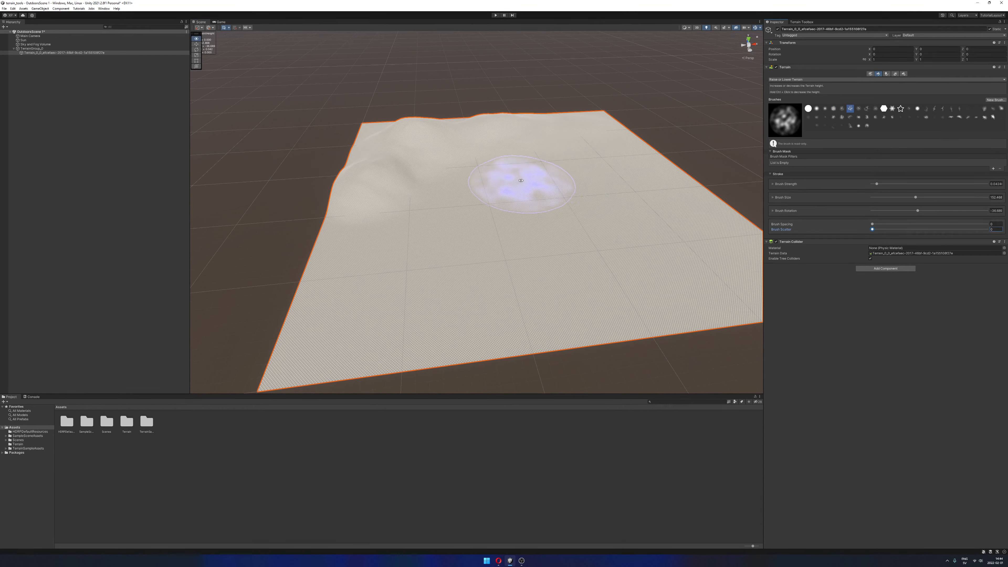
left_click_drag(519, 181, 496, 196, "alt")
left_click_drag(573, 172, 632, 205)
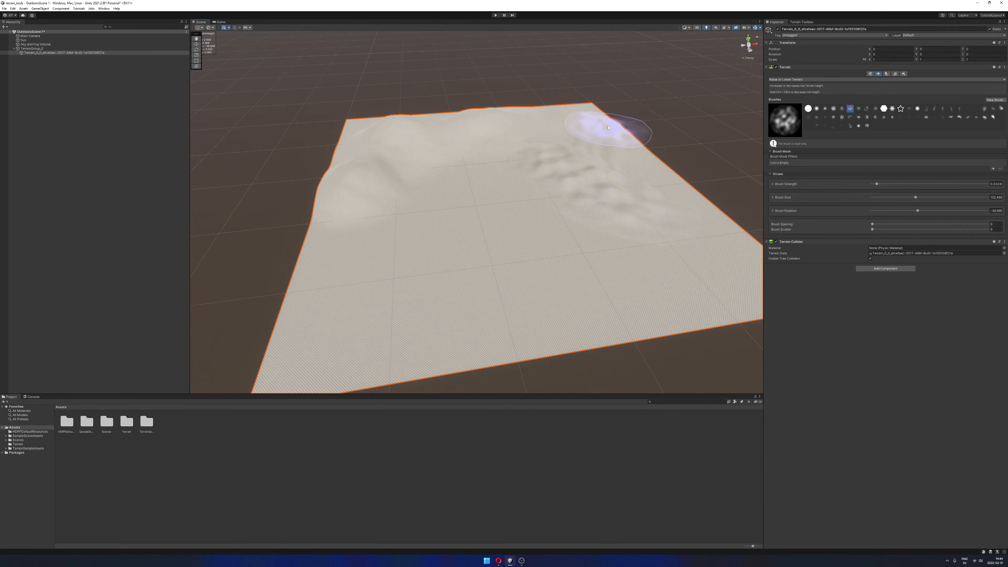
left_click_drag(597, 124, 512, 136, "alt")
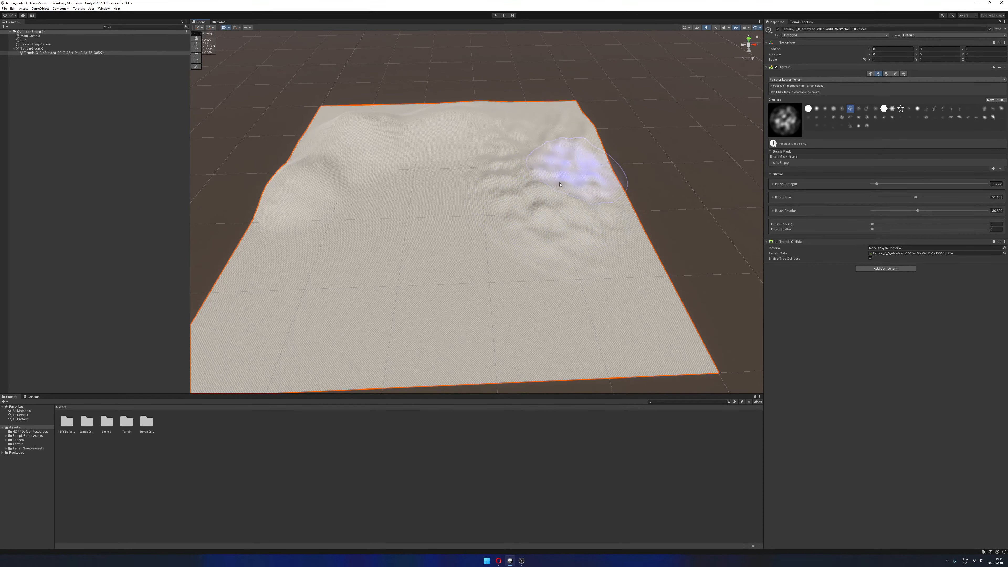
left_click_drag(575, 173, 584, 188, "alt")
left_click_drag(522, 184, 579, 155, "alt")
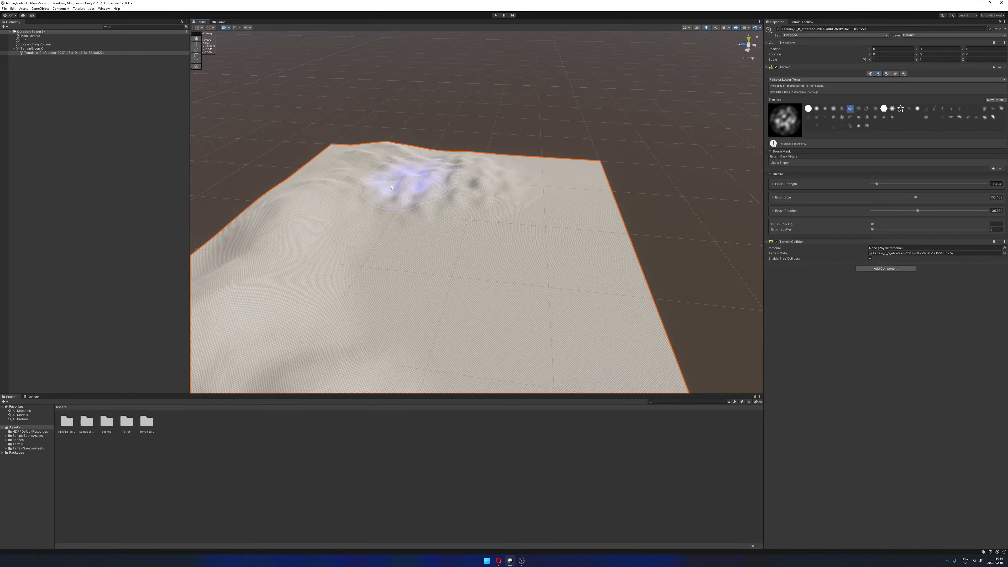
mouse_move(391, 187)
left_mouse_down("alt")
mouse_move(472, 191)
mouse_move(463, 198)
mouse_move(471, 171)
mouse_move(516, 223)
mouse_move(563, 201)
mouse_move(563, 180)
mouse_move(597, 176)
mouse_move(587, 198)
left_mouse_up("alt")
Return to the soft cloudy brush, raise its strength to about 0.08 and sculpt taller mountains along the flat side of the terrain.
scroll(464, 175, "down", 2, "alt")
scroll(484, 186, "up", 4, "alt")
scroll(488, 194, "down", 9, "alt")
scroll(491, 227, "up", 3, "alt")
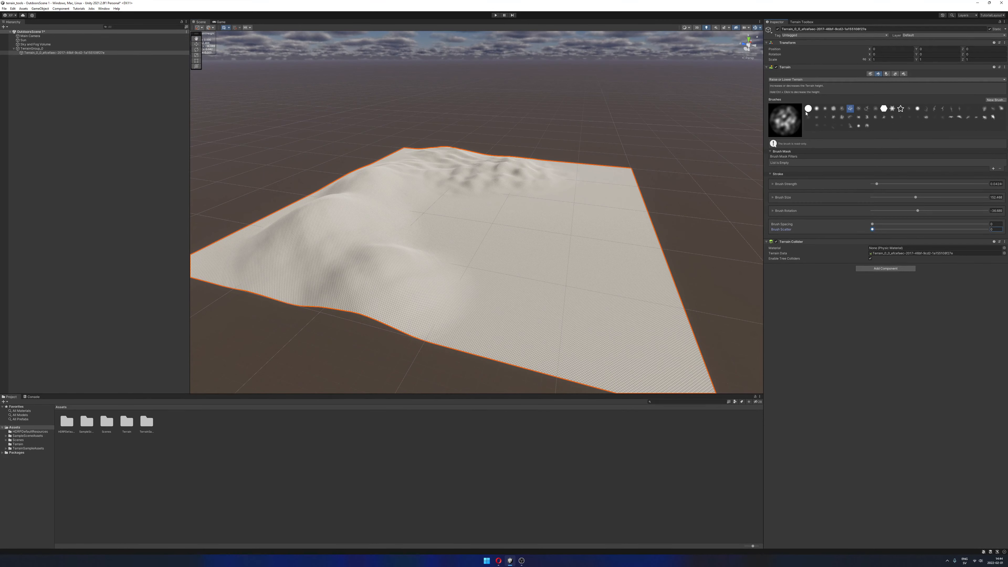
left_click(834, 108)
mouse_move(558, 185)
left_mouse_down("alt")
mouse_move(540, 199)
mouse_move(601, 183)
mouse_move(580, 176)
mouse_move(601, 250)
mouse_move(547, 279)
mouse_move(566, 281)
left_mouse_up("alt")
scroll(584, 247, "down", 4)
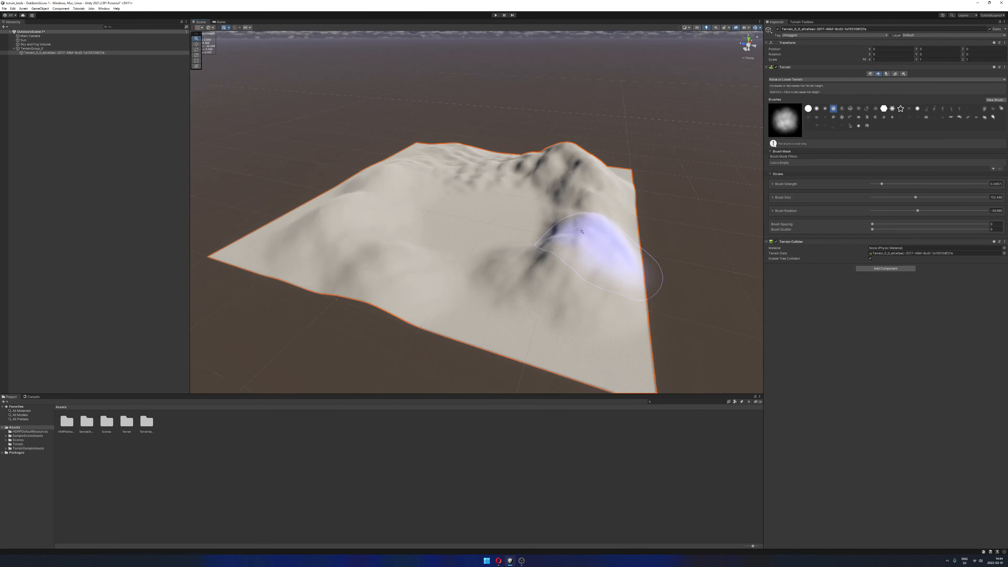
Extend the mountains around the remaining terrain edges so they enclose a flat valley in the middle.
left_click_drag(564, 234, 613, 239, "alt")
mouse_move(547, 206)
left_mouse_down()
mouse_move(473, 254)
mouse_move(468, 232)
mouse_move(497, 270)
mouse_move(529, 238)
mouse_move(465, 228)
mouse_move(545, 214)
mouse_move(513, 158)
mouse_move(423, 174)
mouse_move(382, 166)
mouse_move(421, 198)
mouse_move(433, 181)
mouse_move(453, 187)
left_mouse_up()
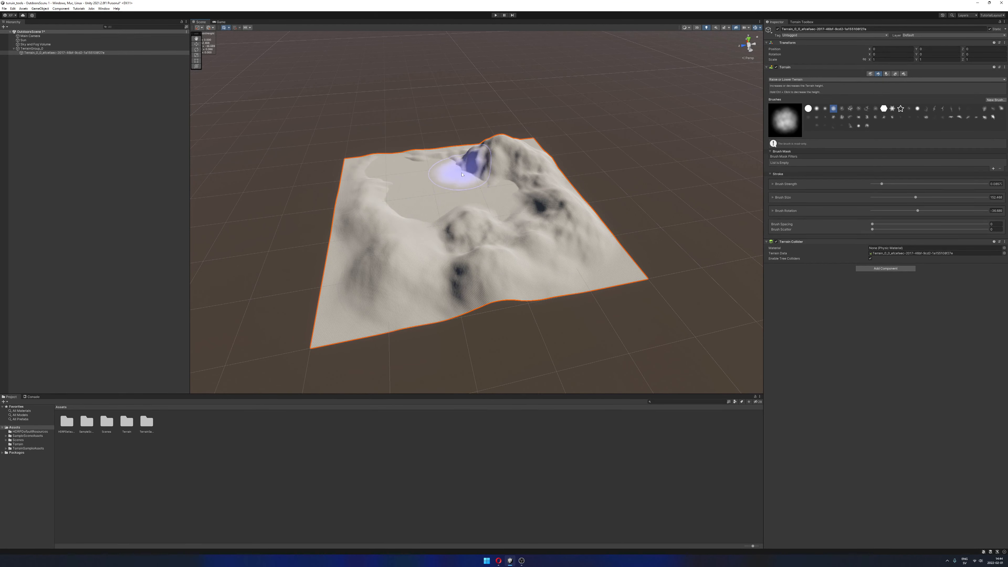
left_click_drag(505, 207, 592, 223, "alt")
mouse_move(492, 237)
left_mouse_down()
mouse_move(470, 280)
mouse_move(517, 274)
mouse_move(539, 251)
mouse_move(501, 209)
mouse_move(548, 260)
mouse_move(533, 275)
mouse_move(642, 210)
mouse_move(585, 201)
mouse_move(707, 91)
left_mouse_up()
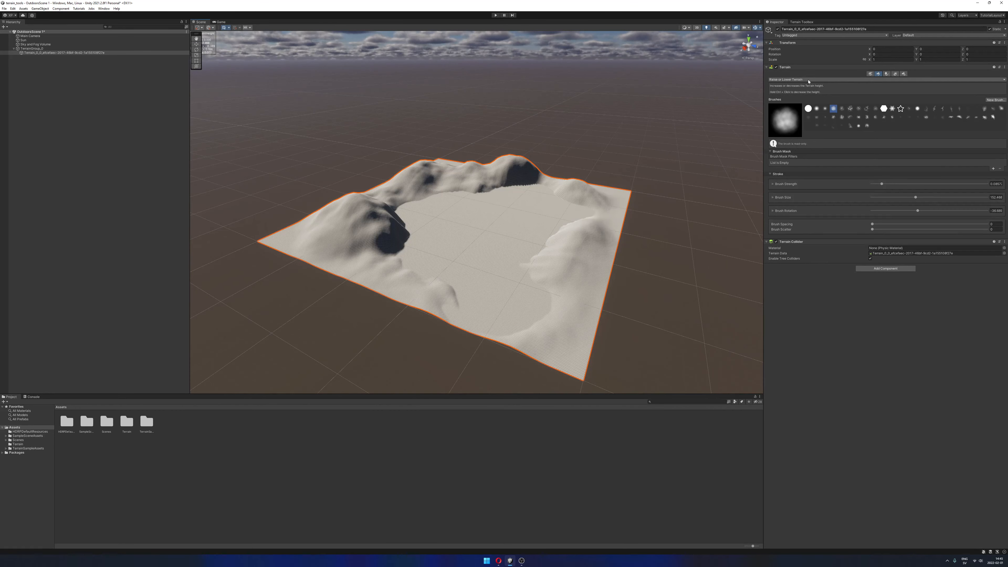
Switch terrain painting to the Sculpt Noise tool and lower its brush strength for work near the mountains.
left_click(808, 80)
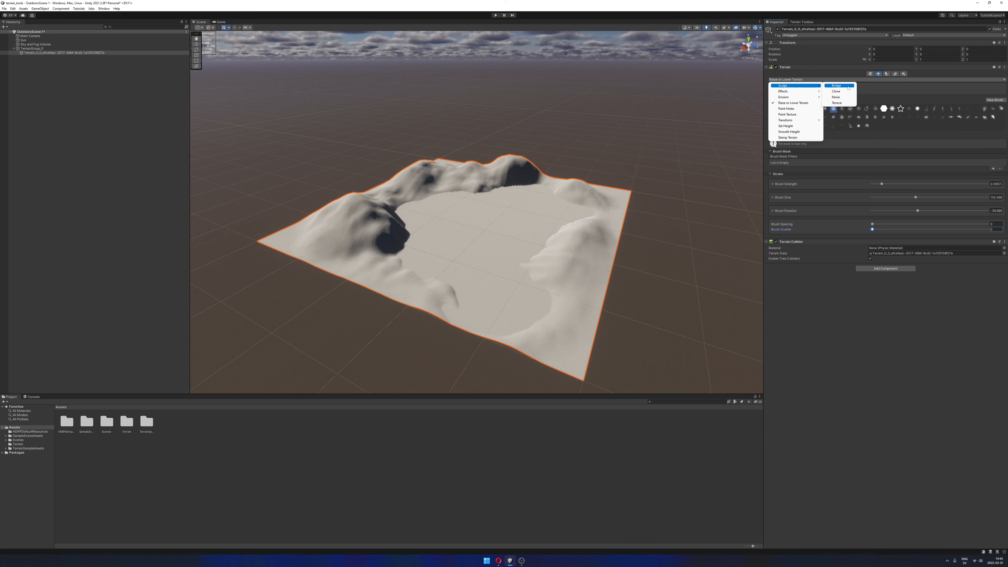
left_click(836, 97)
left_click_drag(492, 167, 484, 207, "alt")
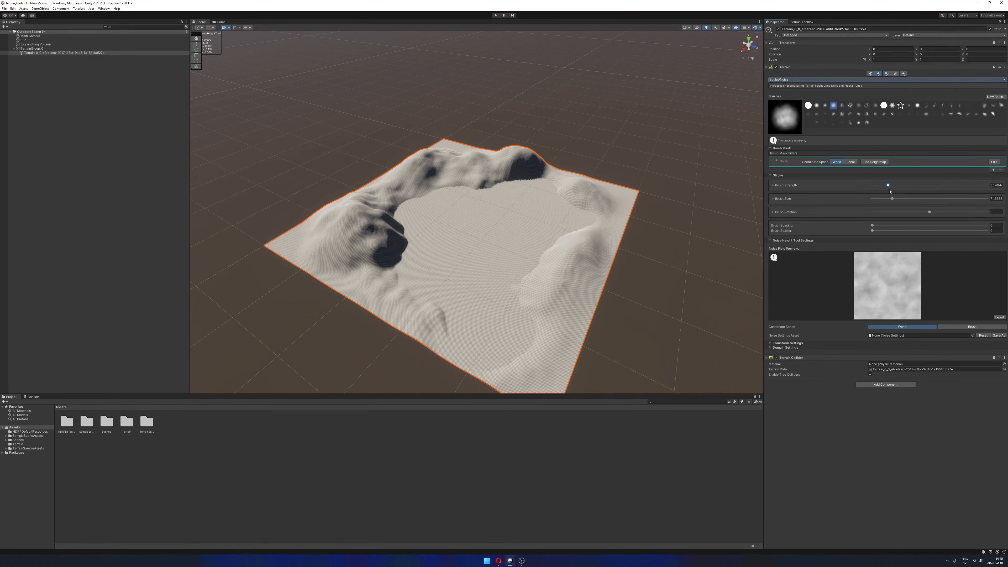
left_click_drag(502, 180, 494, 201, "alt")
scroll(470, 215, "up", 8)
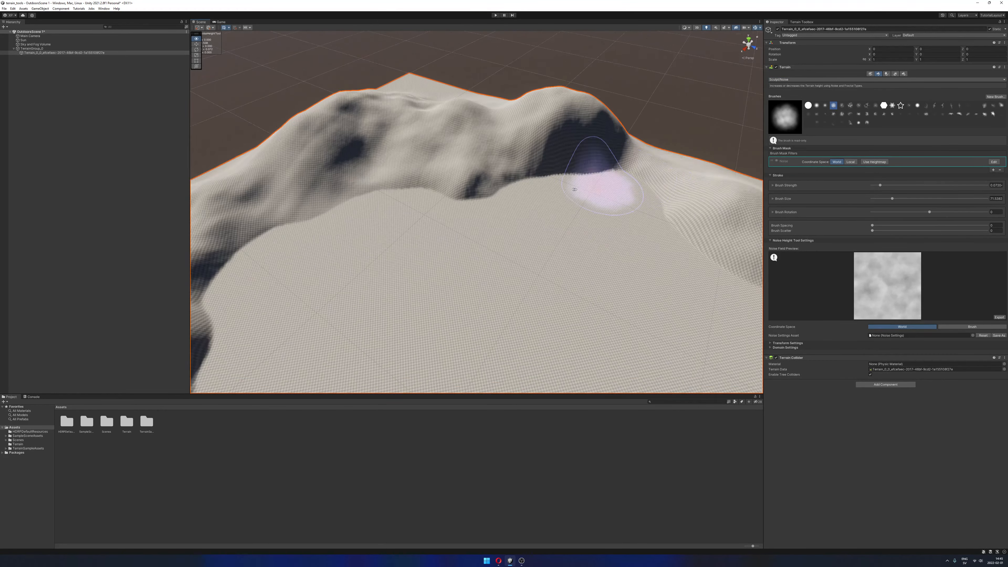
middle_click_drag(632, 180, 556, 189)
mouse_move(532, 188)
left_mouse_down("alt")
mouse_move(576, 172)
mouse_move(566, 172)
left_mouse_up("alt")
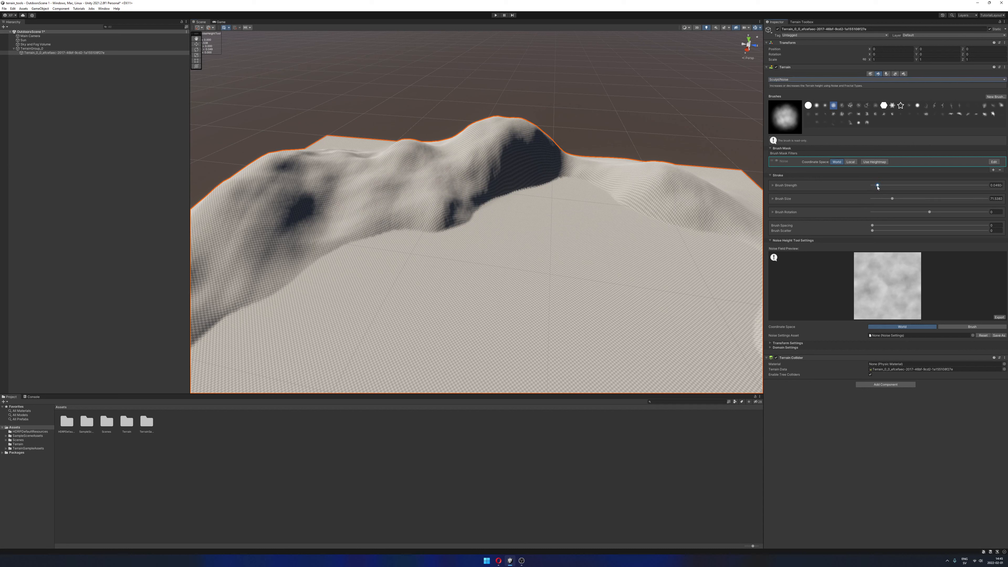
Reduce the noise brush strength to about 0.045 and paint subtle uneven bumps on the valley floor.
left_click_drag(878, 188, 878, 188)
mouse_move(550, 246)
left_mouse_down()
mouse_move(480, 288)
mouse_move(532, 255)
left_mouse_up()
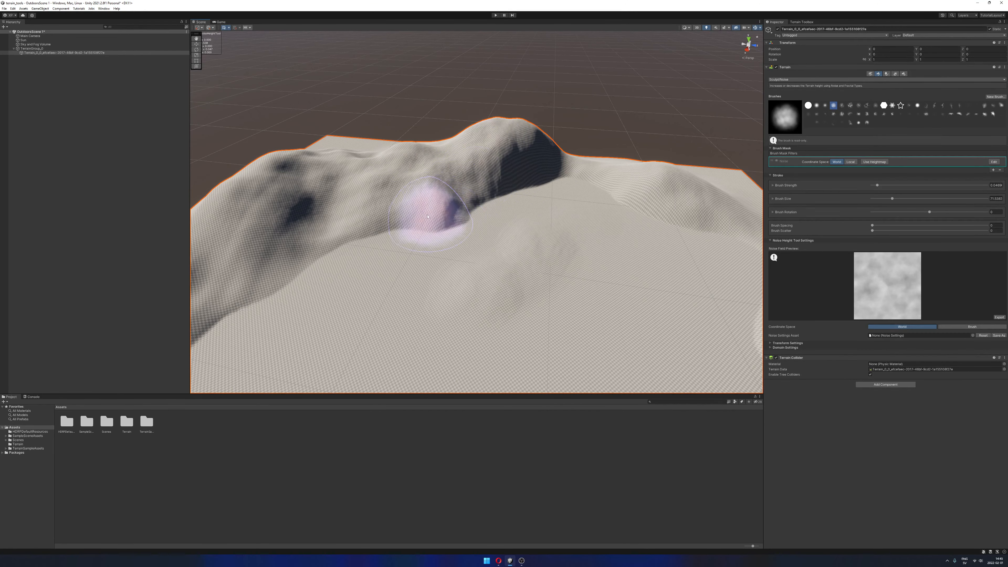
mouse_move(536, 281)
left_mouse_down("alt")
mouse_move(568, 273)
mouse_move(571, 229)
left_mouse_up("alt")
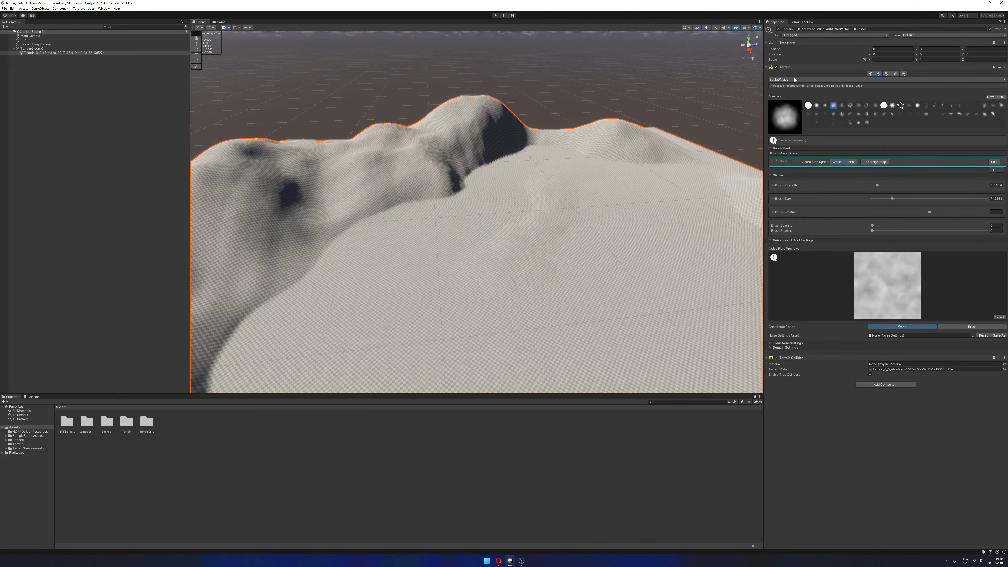
Switch terrain painting to the Sculpt Bridge tool and enlarge its brush.
left_click(806, 80)
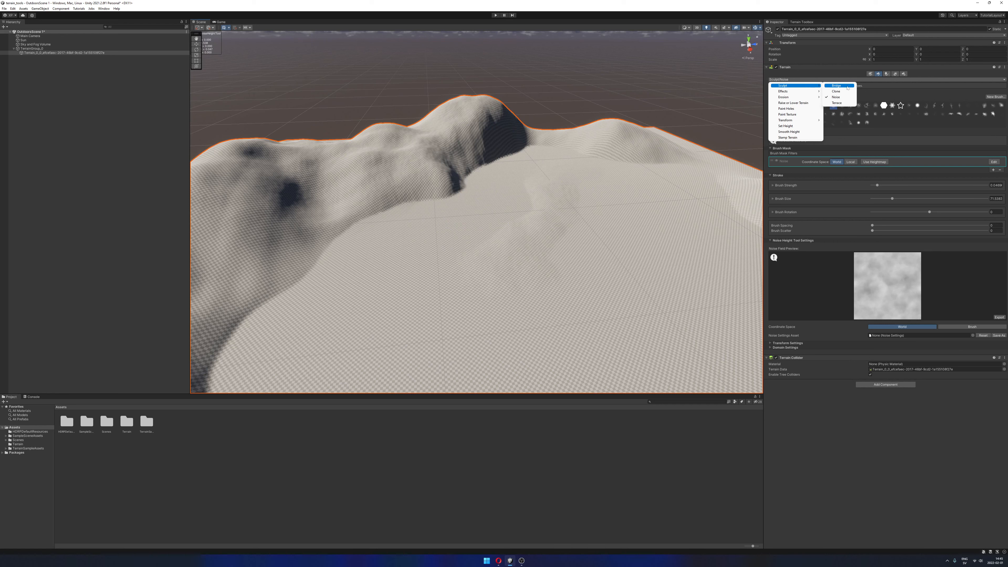
left_click(839, 86)
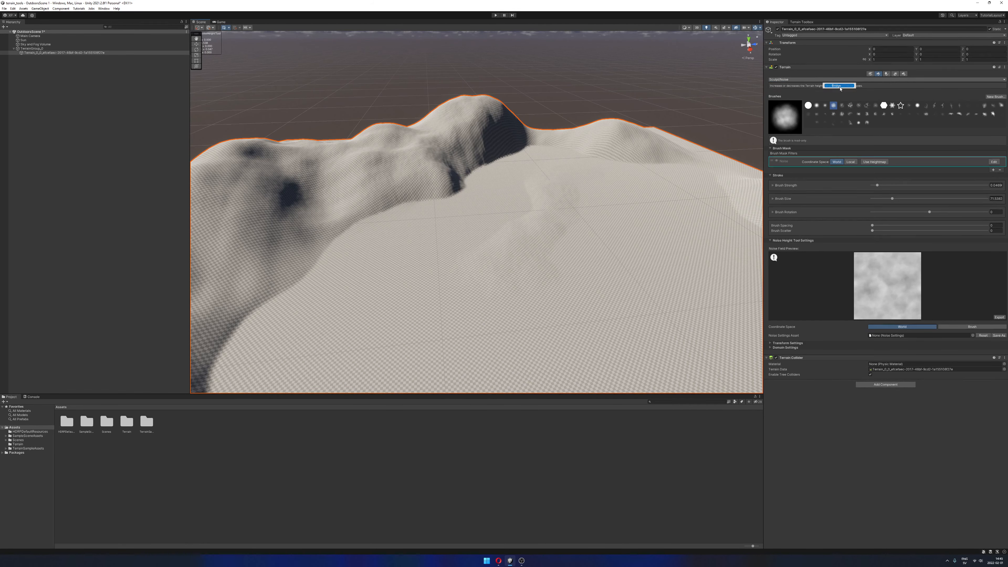
left_click_drag(474, 175, 492, 191, "alt")
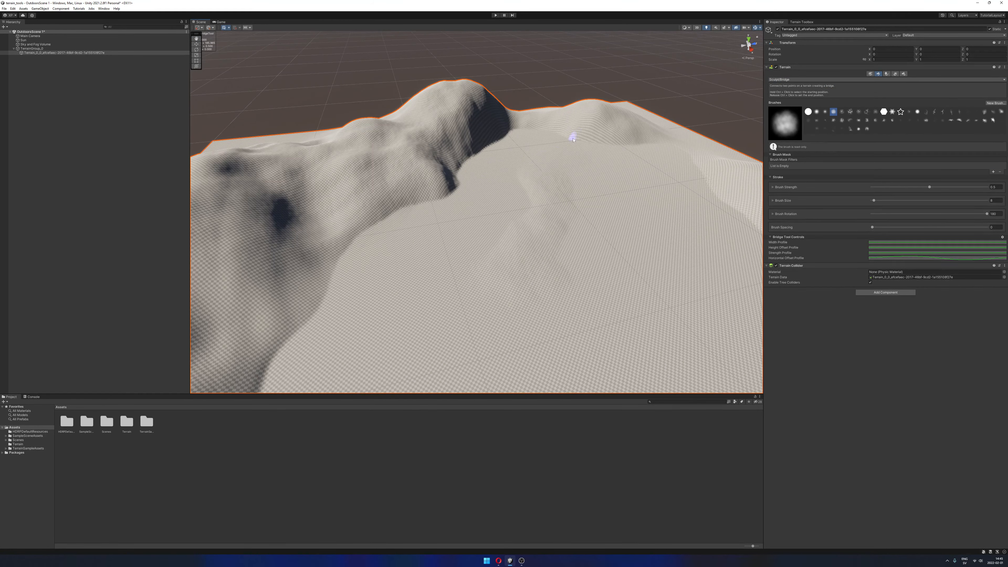
left_click_drag(580, 147, 596, 153, "alt")
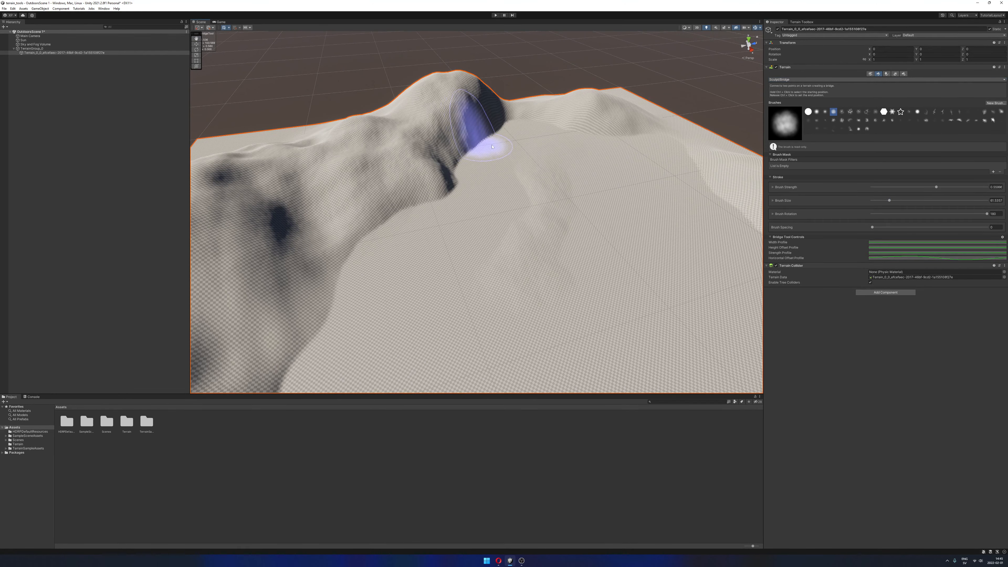
Switch to the Hydraulic erosion tool and carve water-worn gullies into the mountain slopes around the valley.
left_click(817, 80)
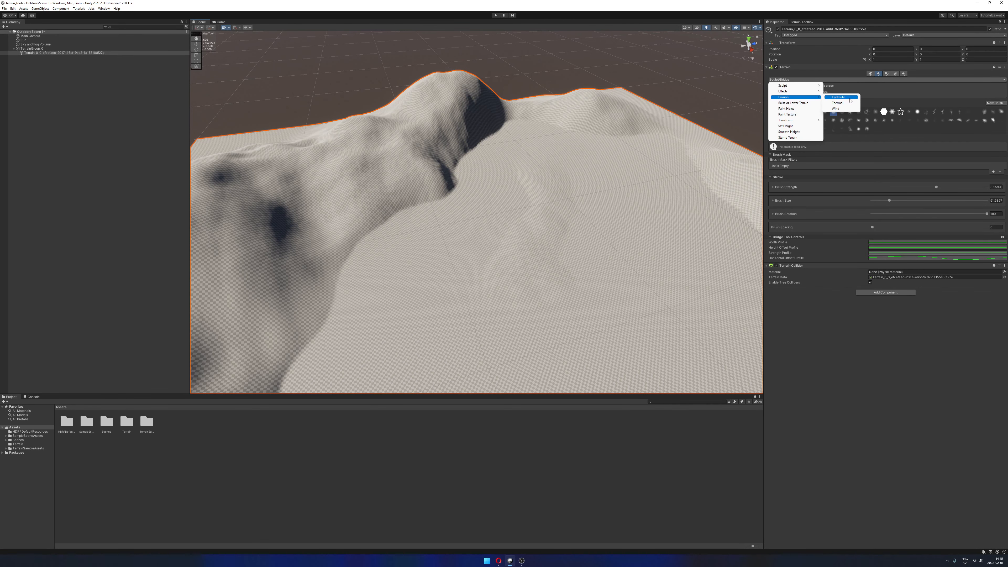
left_click(844, 98)
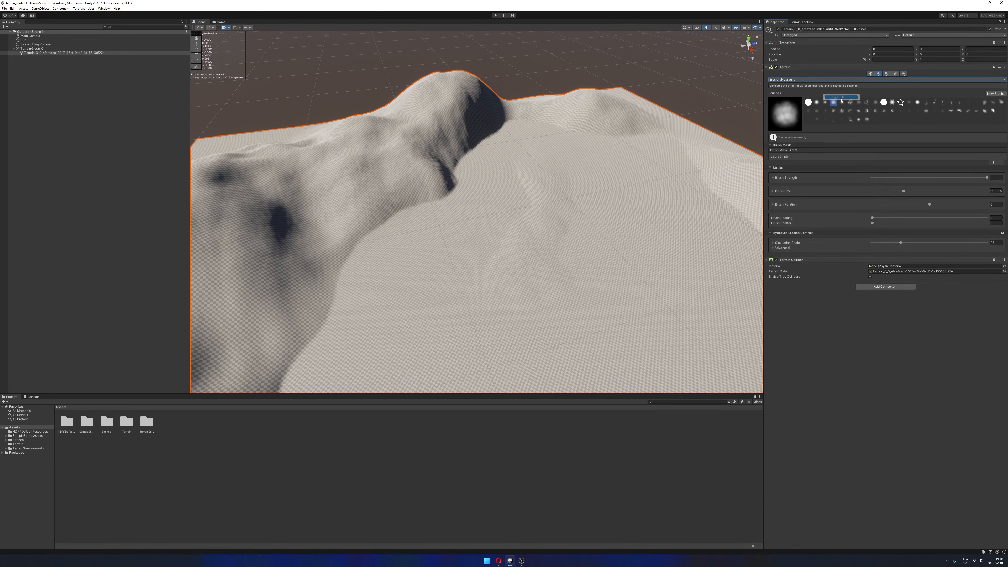
mouse_move(556, 181)
left_mouse_down("alt")
mouse_move(477, 179)
mouse_move(520, 175)
mouse_move(534, 159)
mouse_move(516, 171)
mouse_move(518, 185)
mouse_move(397, 147)
mouse_move(397, 197)
mouse_move(521, 141)
mouse_move(570, 208)
left_mouse_up("alt")
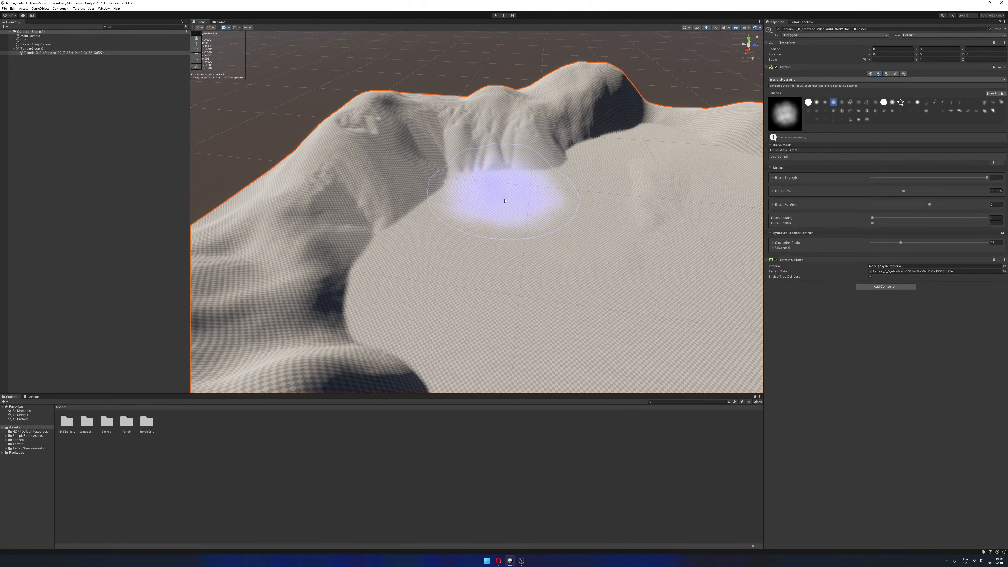
mouse_move(462, 218)
left_mouse_down("alt")
mouse_move(472, 180)
mouse_move(497, 194)
left_mouse_up("alt")
middle_click_drag(497, 194, 520, 194)
mouse_move(380, 141)
left_mouse_down()
mouse_move(450, 171)
mouse_move(421, 163)
mouse_move(448, 141)
left_mouse_up()
mouse_move(474, 190)
left_mouse_down("alt")
mouse_move(462, 197)
mouse_move(427, 169)
left_mouse_up("alt")
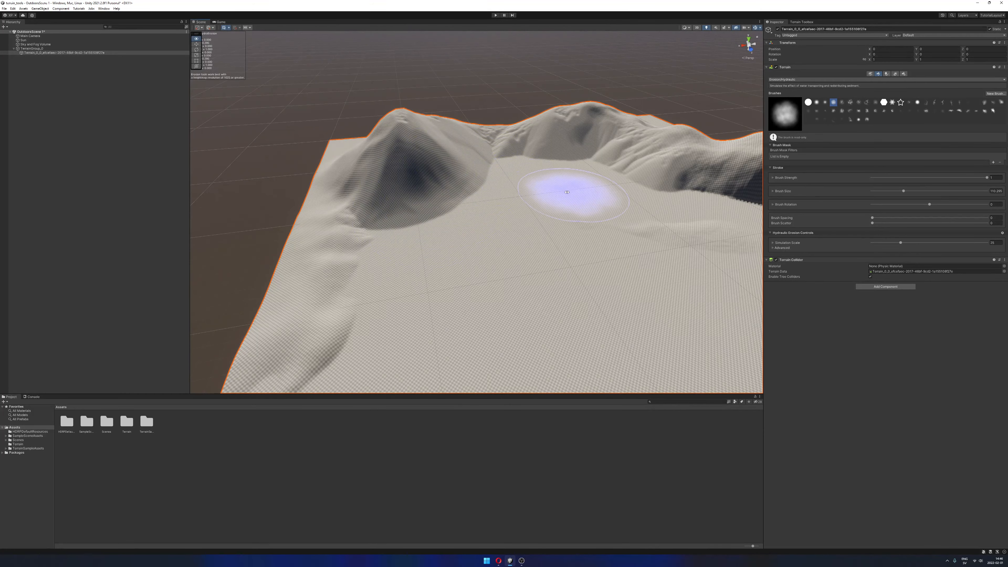
Reduce the erosion brush to a size of about 74 and strength of about 0.13, and erode the dark mountain's slope more finely.
left_click_drag(572, 190, 489, 219, "alt")
scroll(498, 216, "up", 2)
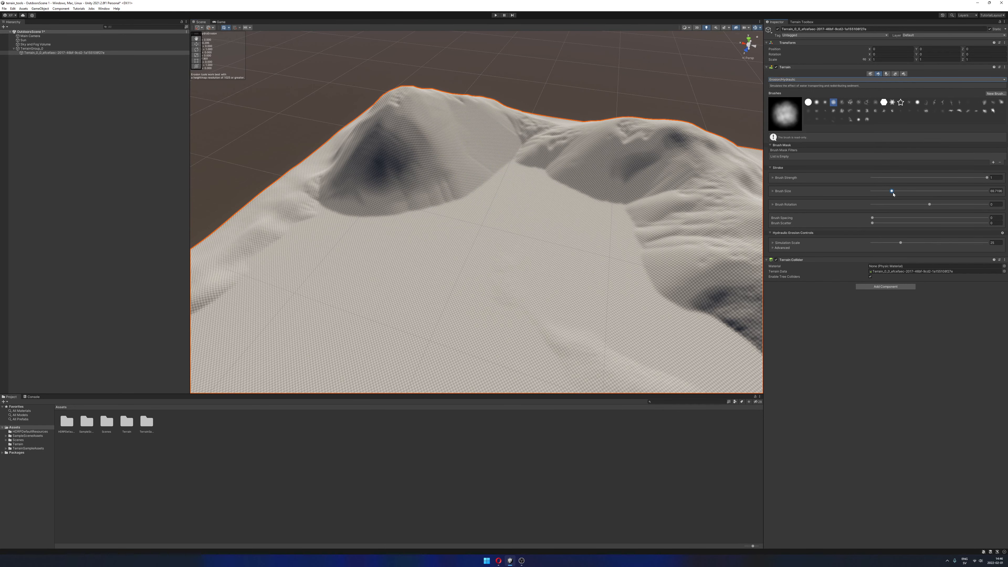
left_click_drag(889, 182, 887, 183)
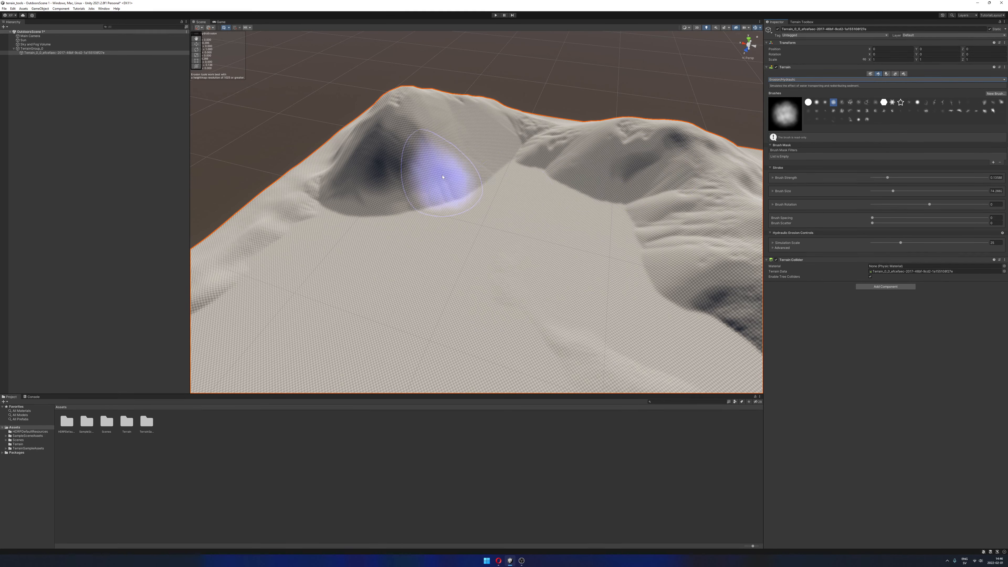
mouse_move(440, 175)
left_mouse_down()
mouse_move(468, 186)
mouse_move(293, 222)
mouse_move(233, 304)
mouse_move(552, 261)
mouse_move(499, 236)
left_mouse_up()
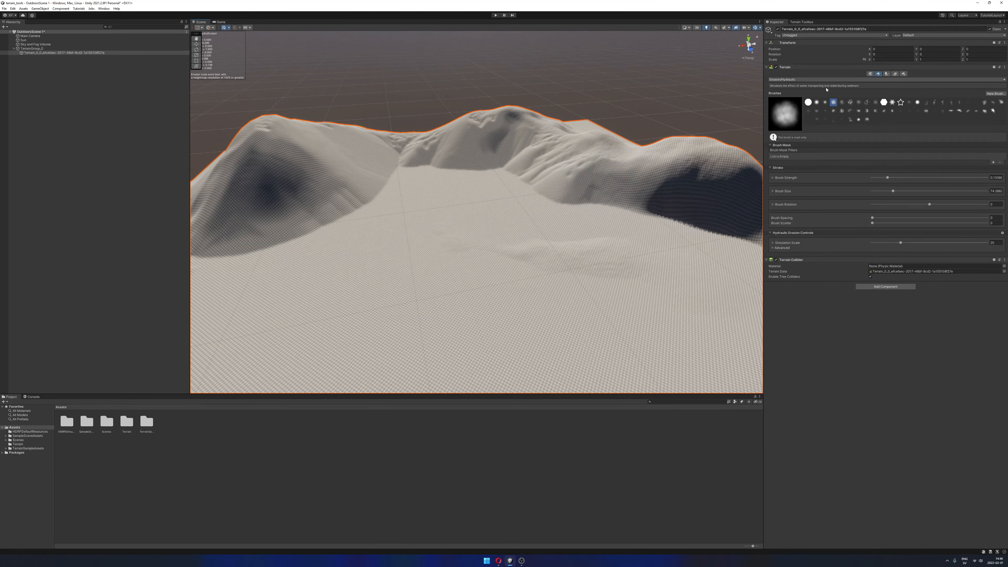
Switch to the Thermal erosion tool and weather the hills along the terrain's edge.
left_click(794, 80)
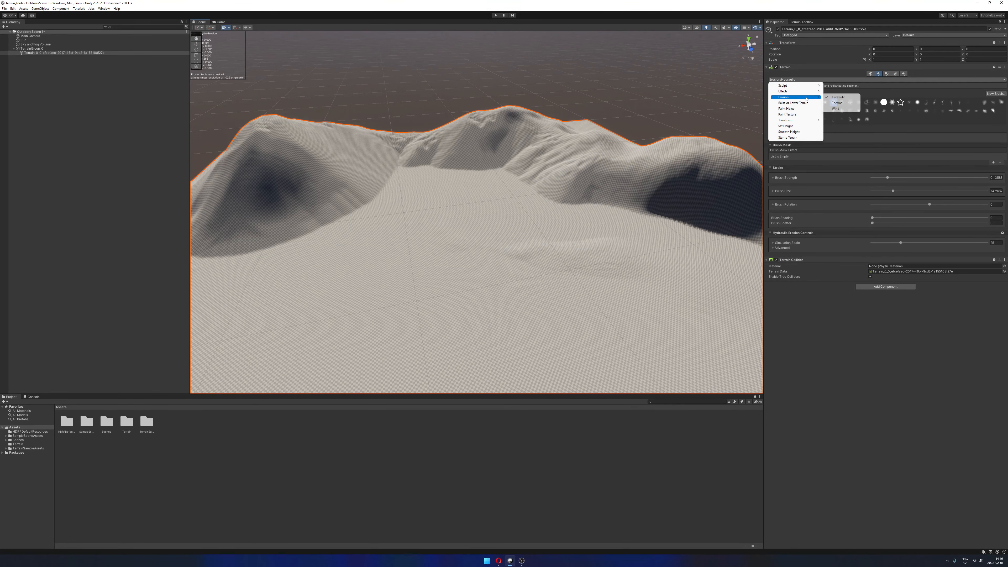
left_click(842, 103)
left_click_drag(664, 199, 574, 214, "alt")
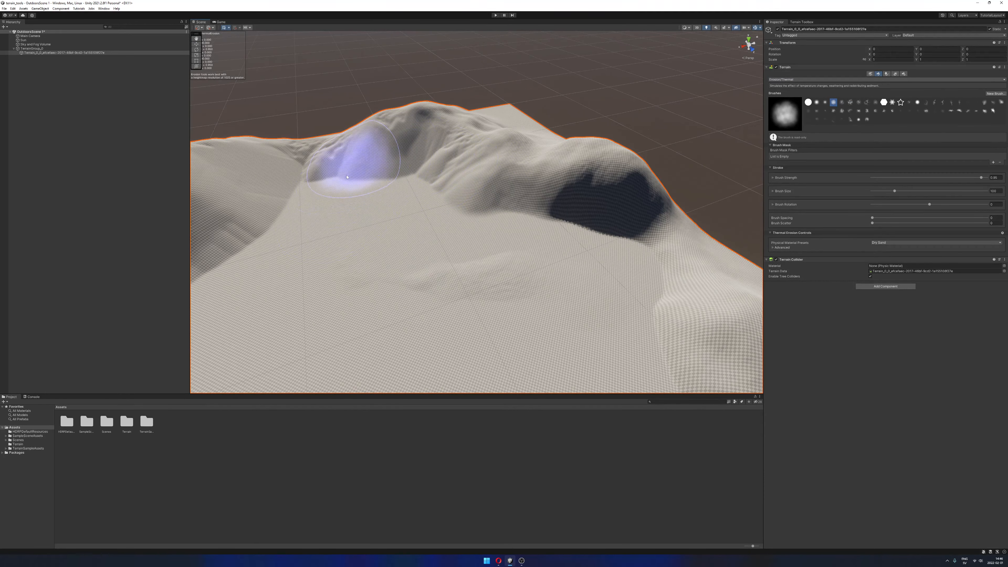
scroll(531, 191, "down", 10)
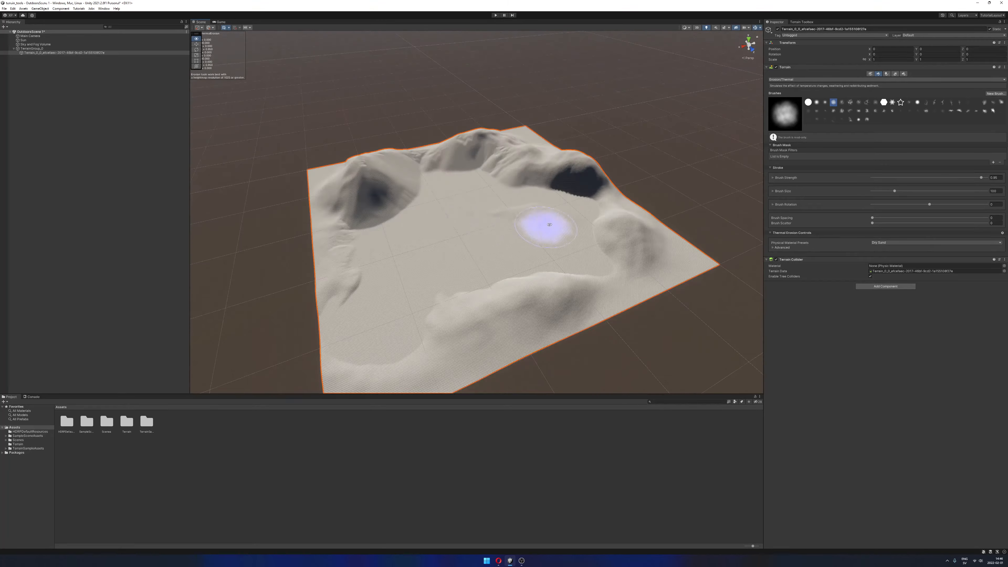
scroll(622, 199, "up", 10)
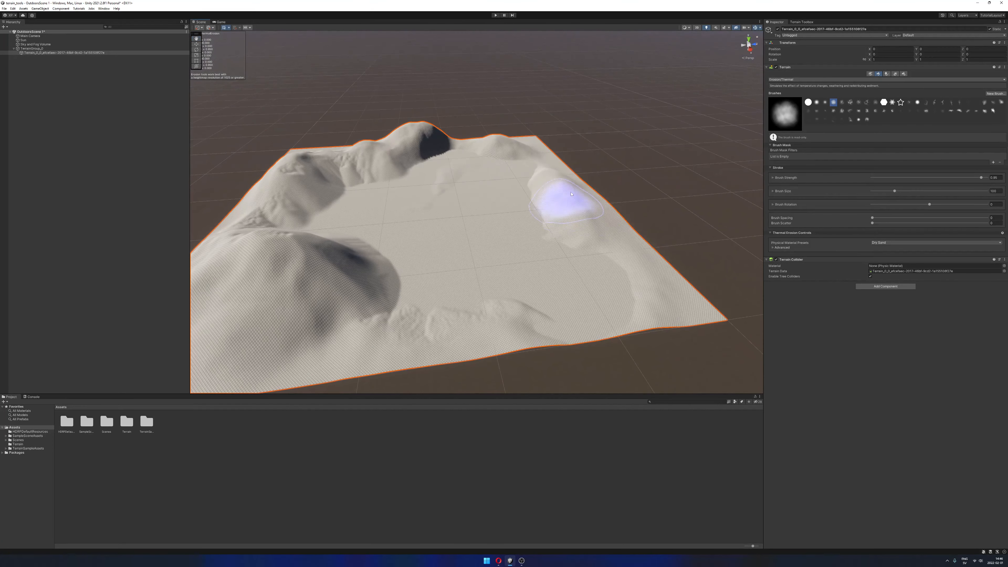
left_click_drag(539, 164, 486, 195, "alt")
scroll(544, 172, "up", 3)
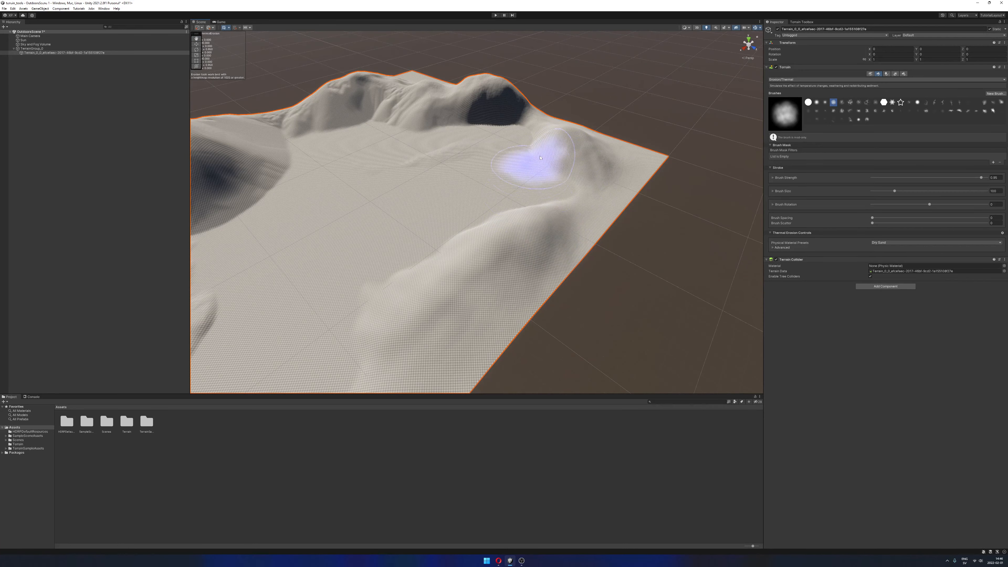
Switch through Slope Flatten to the Raise or Lower Terrain tool and build up uneven mounds below the dark peak and across the valley.
left_click(811, 80)
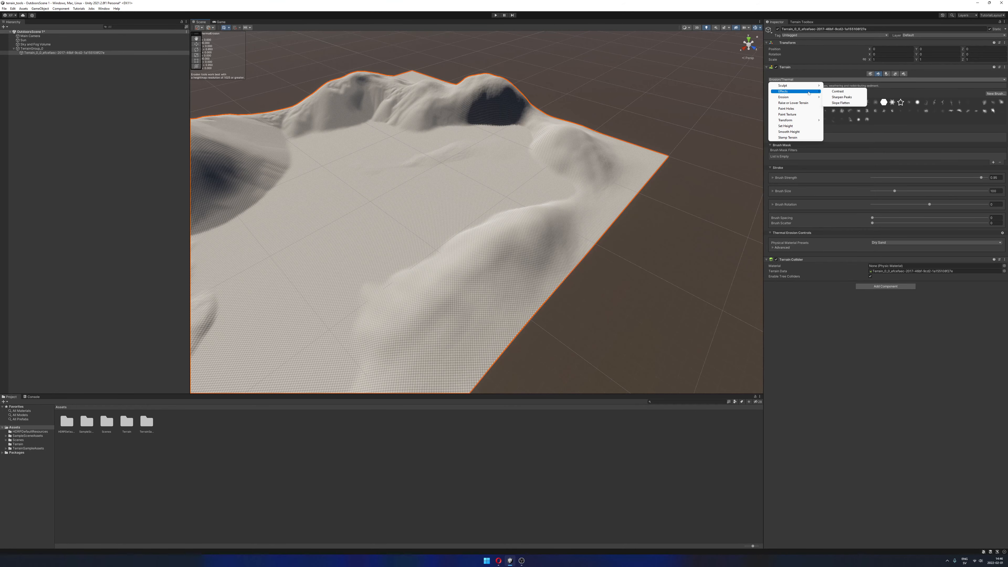
left_click(841, 103)
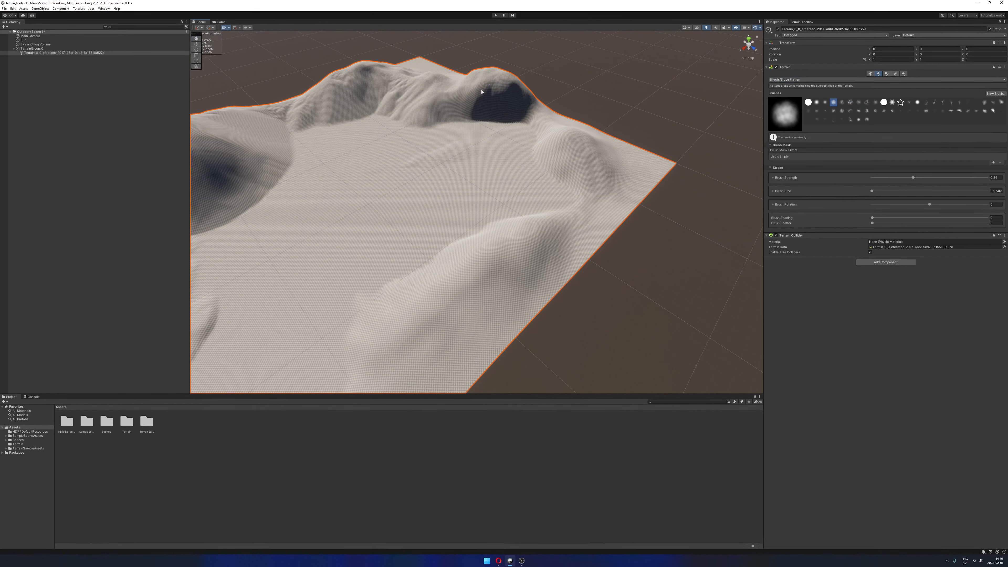
left_click(821, 80)
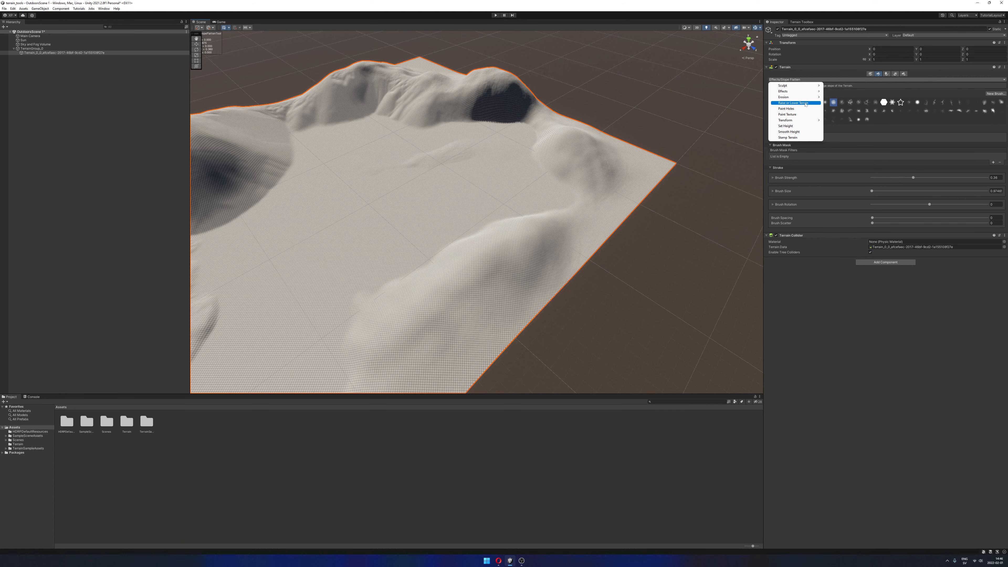
left_click(794, 103)
mouse_move(484, 147)
left_mouse_down()
mouse_move(470, 98)
mouse_move(422, 136)
mouse_move(492, 139)
mouse_move(460, 155)
left_mouse_up()
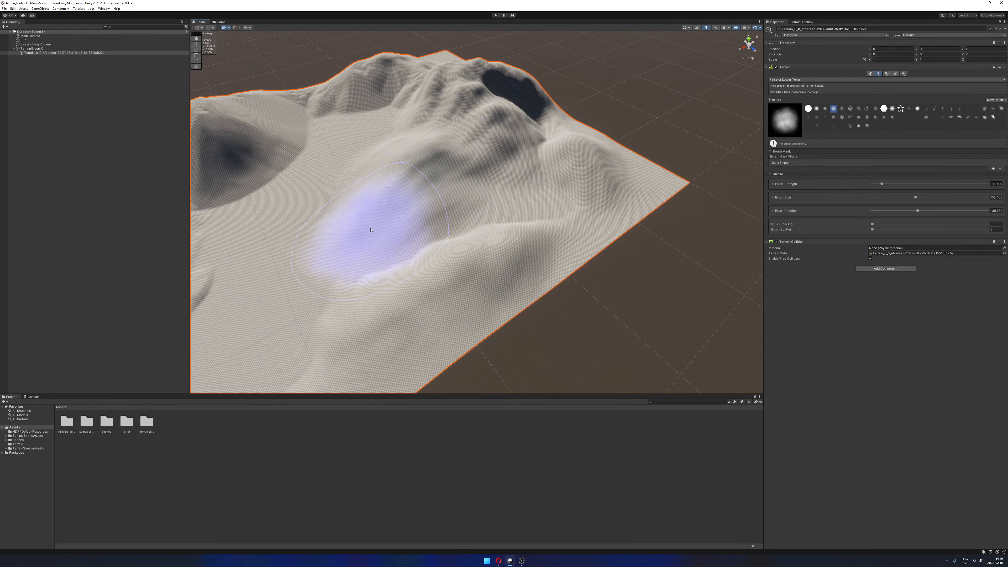
mouse_move(371, 230)
left_mouse_down()
mouse_move(470, 121)
mouse_move(504, 134)
mouse_move(423, 206)
mouse_move(401, 175)
mouse_move(413, 179)
left_mouse_up()
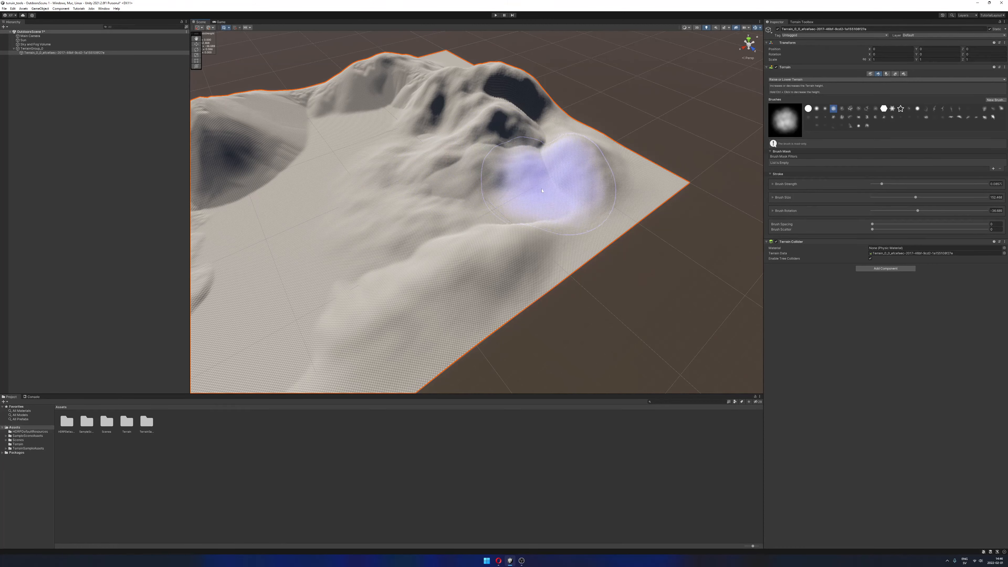
right_click_drag(568, 193, 508, 198, "alt")
left_click_drag(508, 198, 585, 163, "alt")
right_click_drag(585, 163, 613, 151, "alt")
left_click_drag(613, 151, 574, 175, "alt")
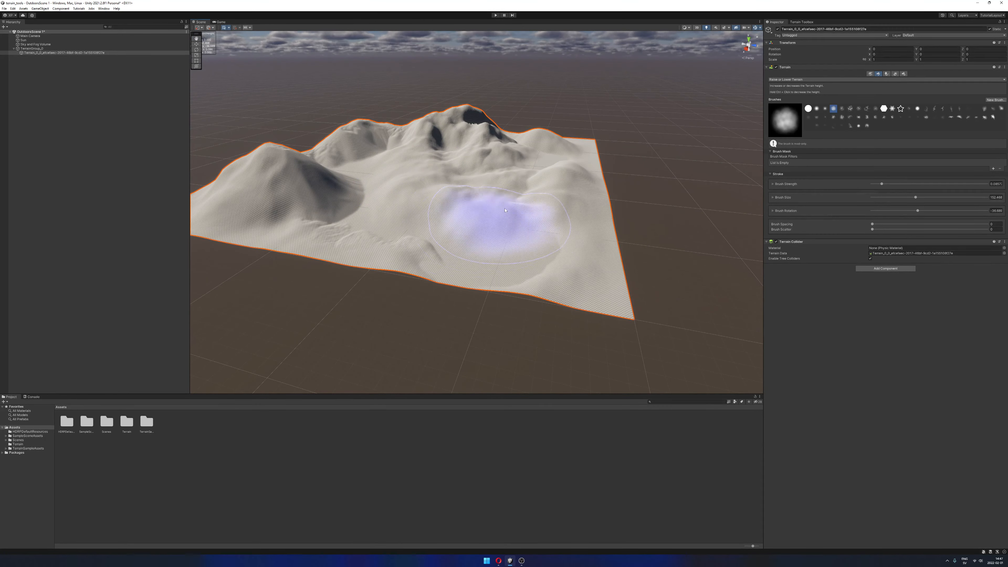
mouse_move(540, 292)
left_mouse_down("alt")
mouse_move(638, 169)
mouse_move(634, 186)
mouse_move(607, 175)
mouse_move(634, 157)
left_mouse_up("alt")
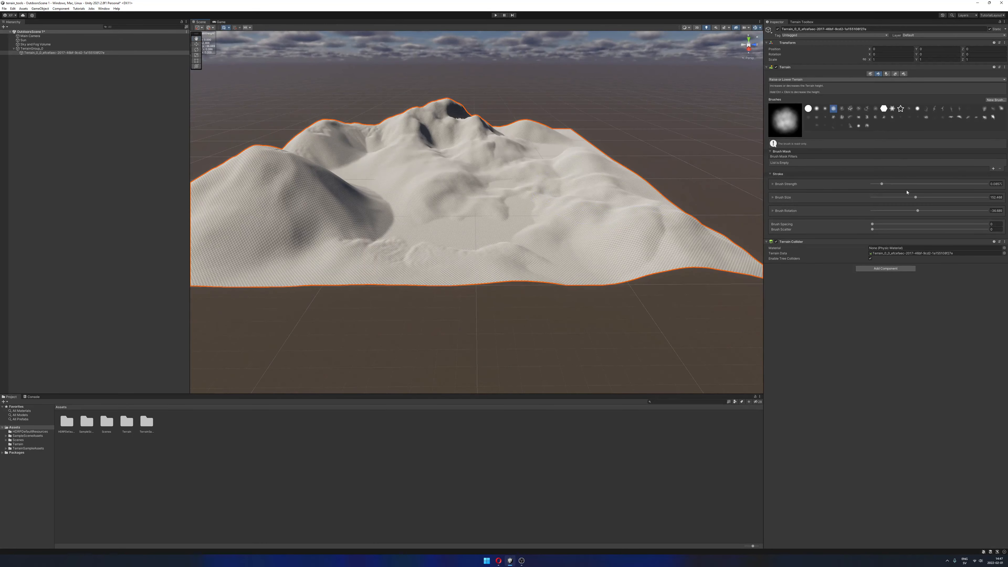
Choose a smaller rough-textured brush with reduced strength and sculpt jagged rocky ridges along the valley's edge and the foot of the mountains.
left_click_drag(900, 200, 882, 197)
left_click(859, 109)
mouse_move(481, 160)
left_mouse_down("alt")
mouse_move(482, 179)
mouse_move(435, 232)
mouse_move(450, 208)
mouse_move(524, 167)
left_mouse_up("alt")
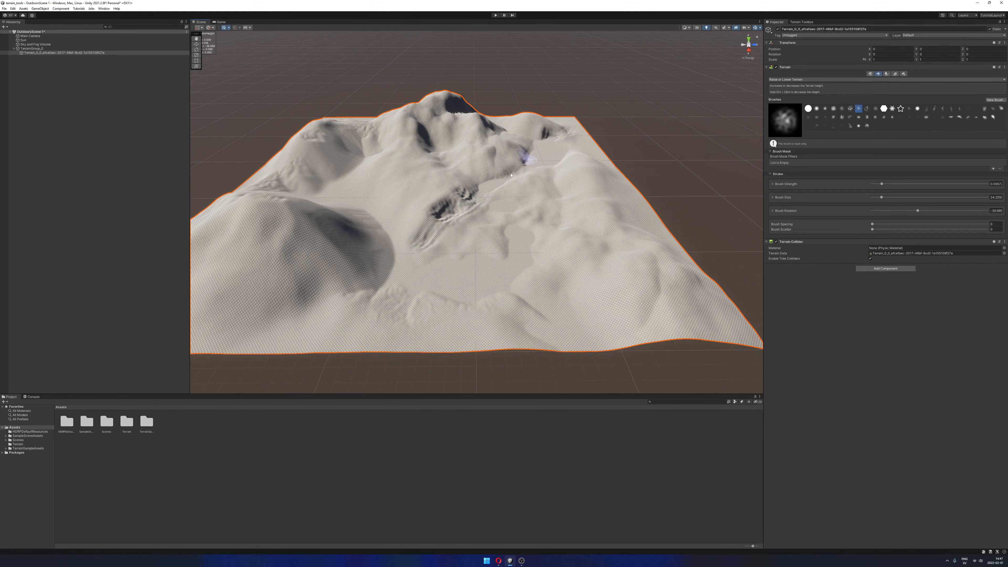
mouse_move(470, 193)
left_mouse_down()
mouse_move(427, 214)
mouse_move(368, 286)
mouse_move(362, 273)
mouse_move(357, 281)
mouse_move(427, 225)
mouse_move(427, 203)
left_mouse_up()
left_click_drag(882, 184, 874, 184)
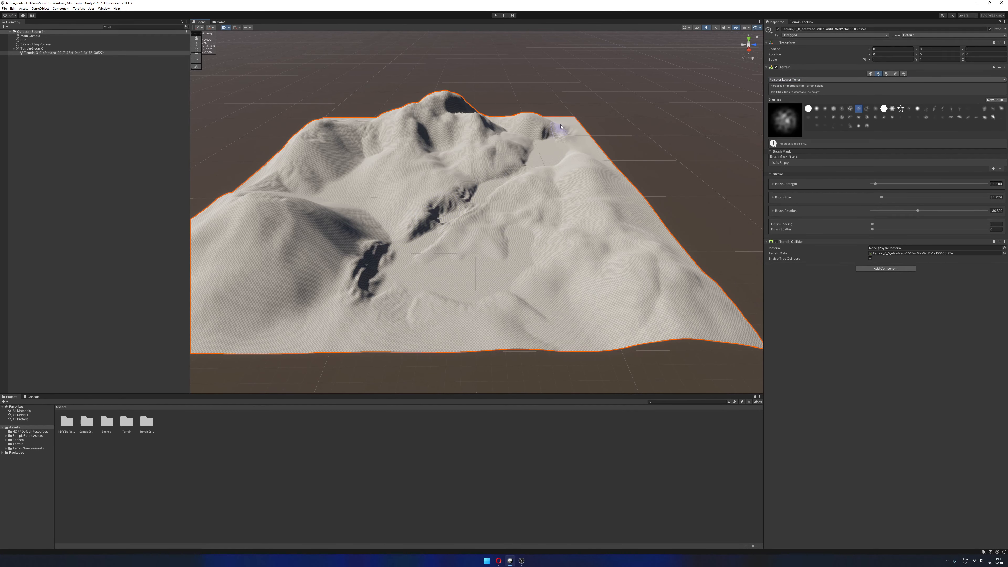
left_click_drag(546, 135, 542, 133)
mouse_move(620, 157)
left_mouse_down("alt")
mouse_move(648, 140)
mouse_move(634, 125)
mouse_move(584, 138)
left_mouse_up("alt")
scroll(570, 195, "up", 3)
left_click_drag(570, 195, 595, 195, "alt")
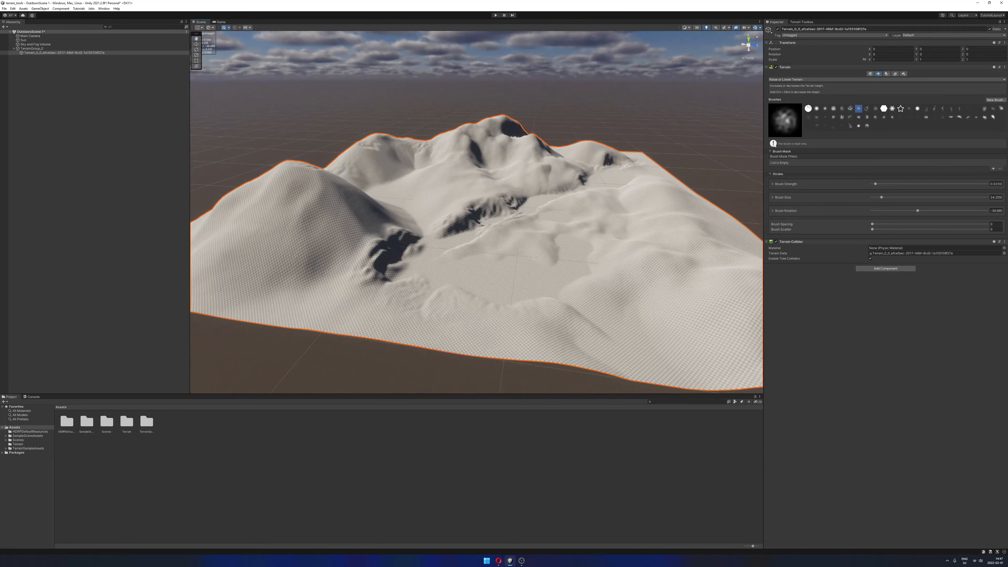
Select the solid hexagon brush, raise hexagonal patches near the central rocky ridge, and increase the brush strength.
left_click(884, 108)
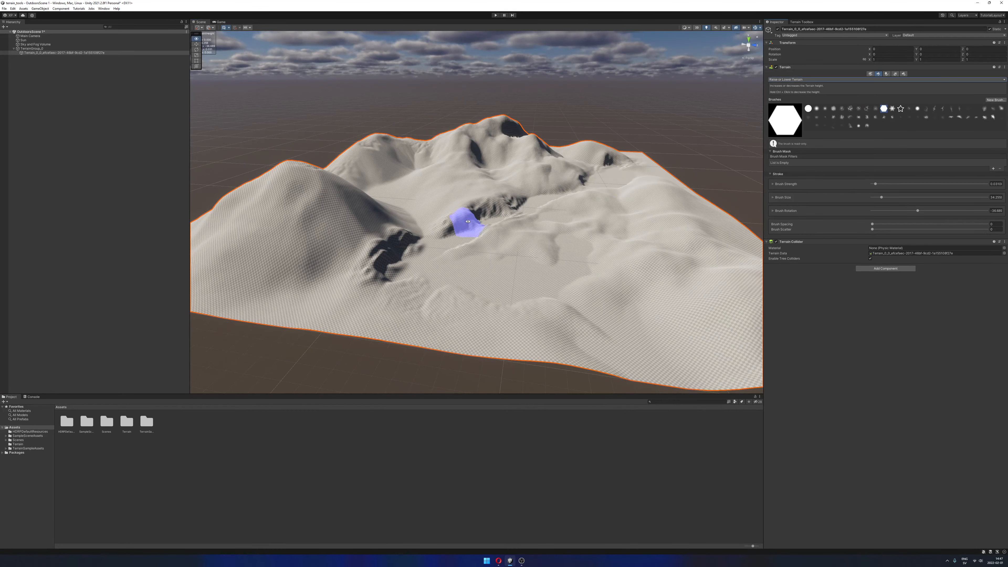
left_click_drag(461, 219, 466, 243, "alt")
mouse_move(581, 184)
left_mouse_down("alt")
mouse_move(612, 202)
mouse_move(531, 220)
mouse_move(559, 238)
mouse_move(581, 214)
mouse_move(522, 186)
left_mouse_up("alt")
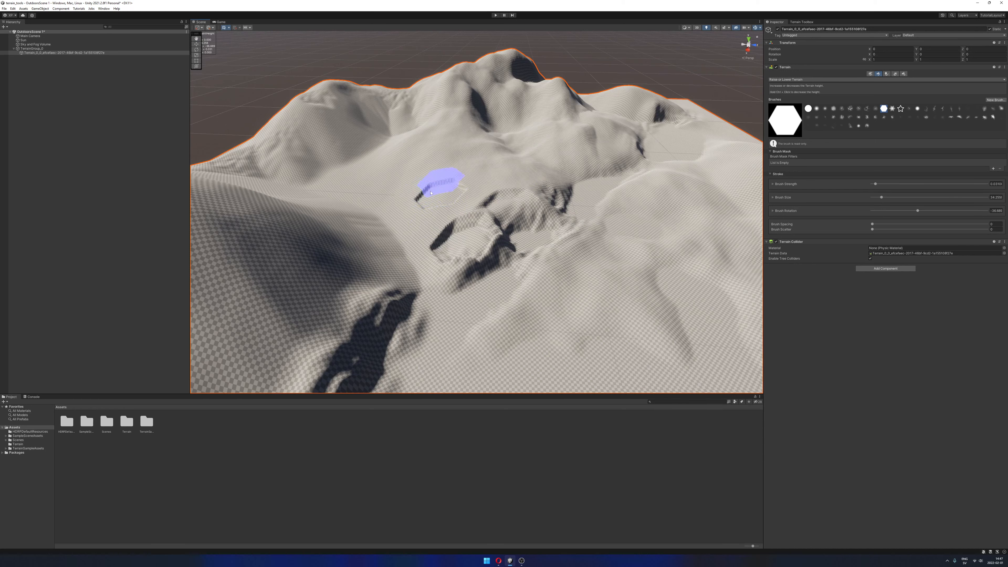
left_click_drag(875, 185, 909, 185)
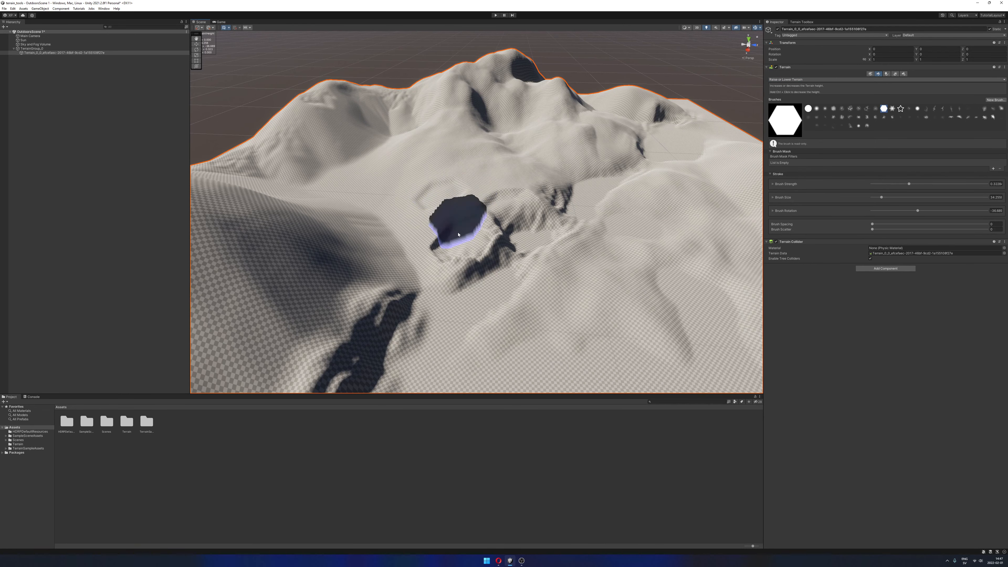
Examine the sculpted mountains and valley from several angles and distances.
mouse_move(602, 204)
left_mouse_down("alt")
mouse_move(572, 183)
mouse_move(603, 210)
mouse_move(589, 198)
mouse_move(599, 193)
mouse_move(591, 202)
left_mouse_up("alt")
scroll(588, 201, "down", 5, "alt")
middle_click_drag(590, 203, 586, 204)
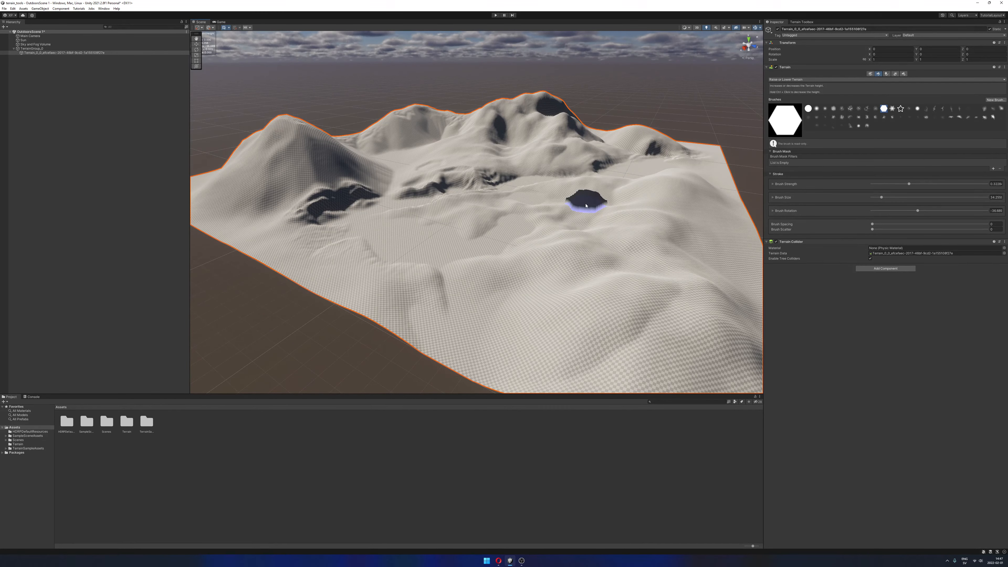
scroll(586, 205, "down", 5)
left_click_drag(586, 205, 573, 162, "alt")
scroll(573, 164, "up", 3)
middle_click_drag(572, 165, 561, 207)
left_click_drag(561, 208, 581, 169, "alt")
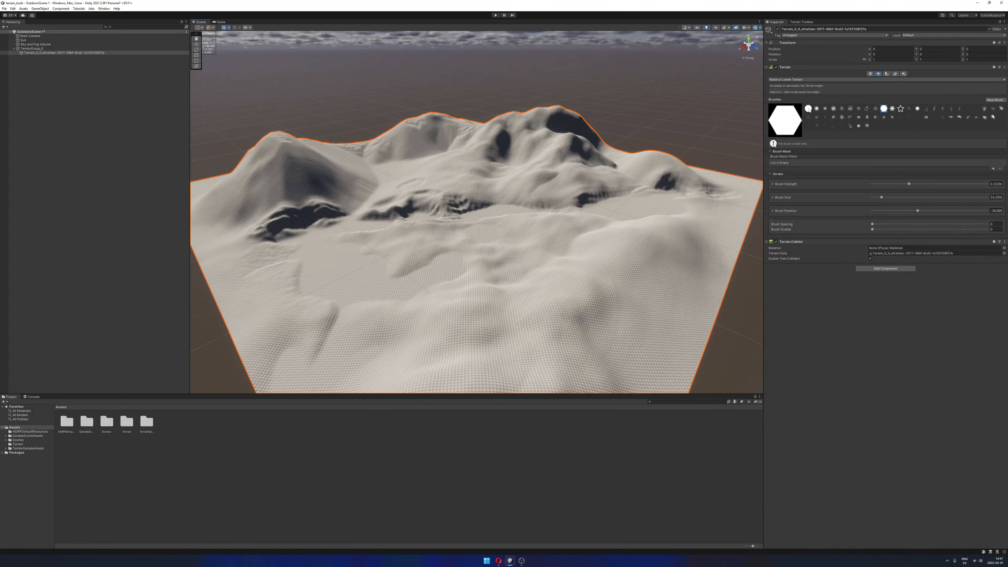
Select the solid round brush and switch terrain painting to the Paint Texture tool.
left_click(809, 109)
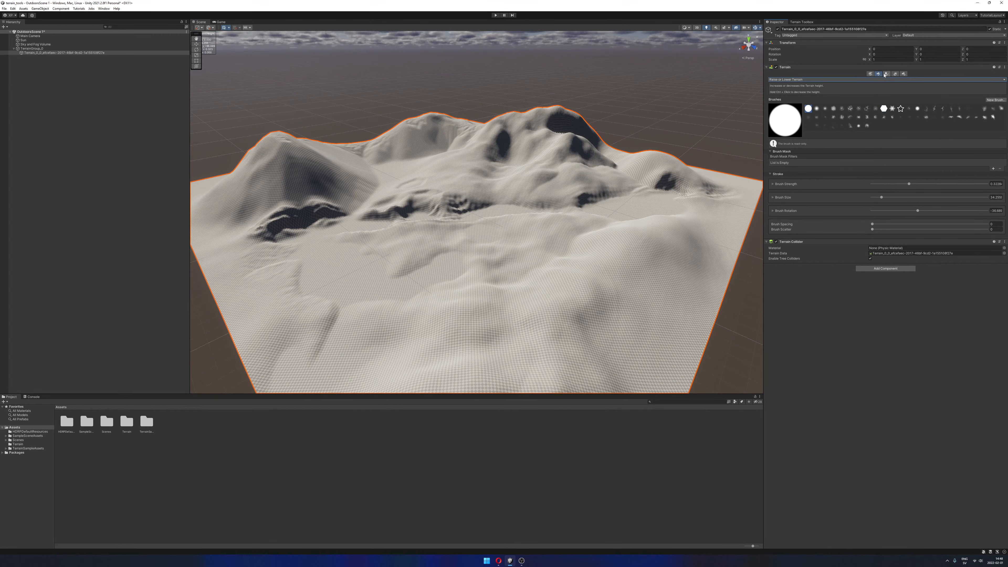
left_click(806, 80)
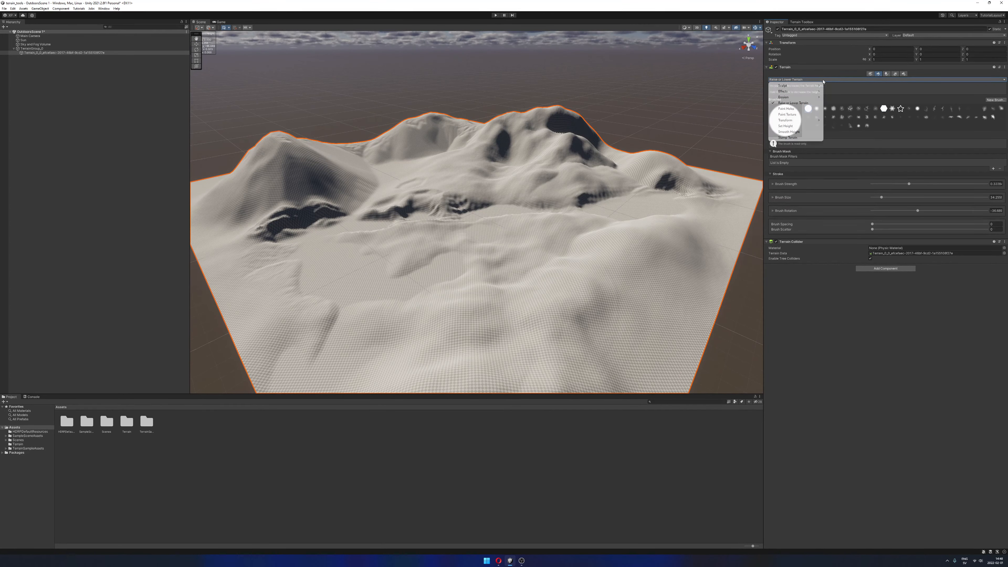
left_click(807, 115)
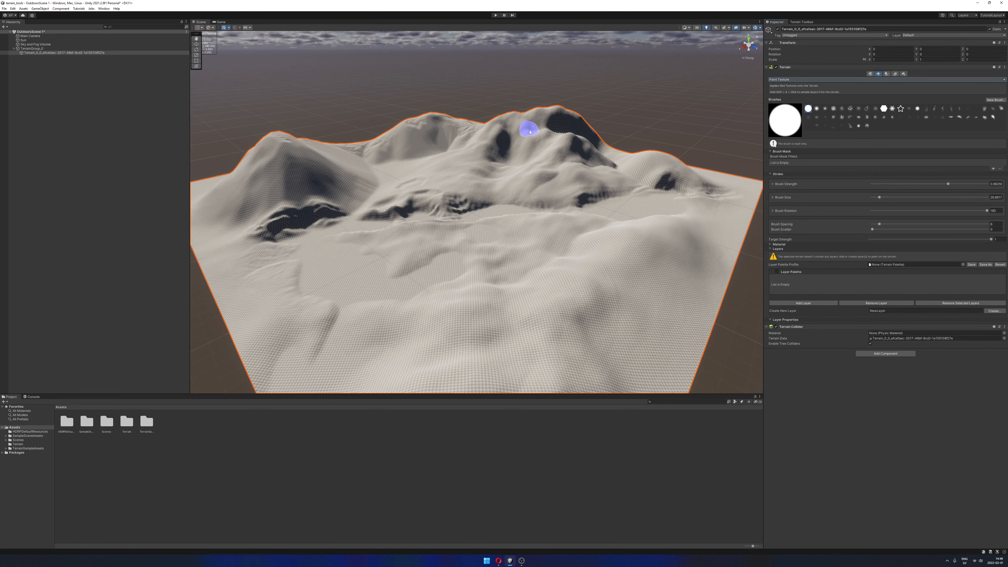
mouse_move(506, 144)
left_mouse_down("alt")
mouse_move(520, 155)
mouse_move(513, 151)
left_mouse_up("alt")
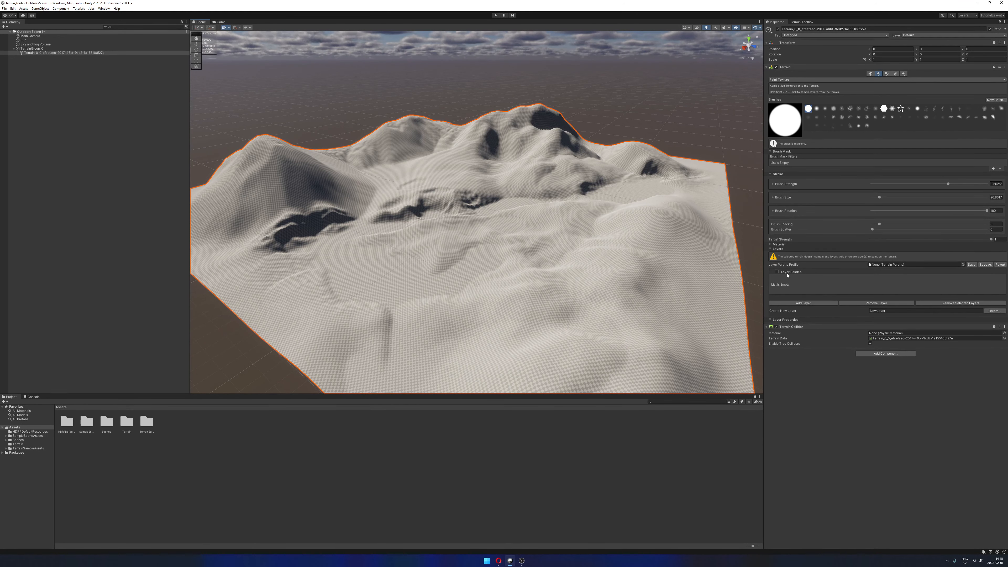
Add the Rock_TerrainLayer to the layer palette as the terrain's base texture.
left_click(804, 303)
left_click_drag(767, 201, 391, 89)
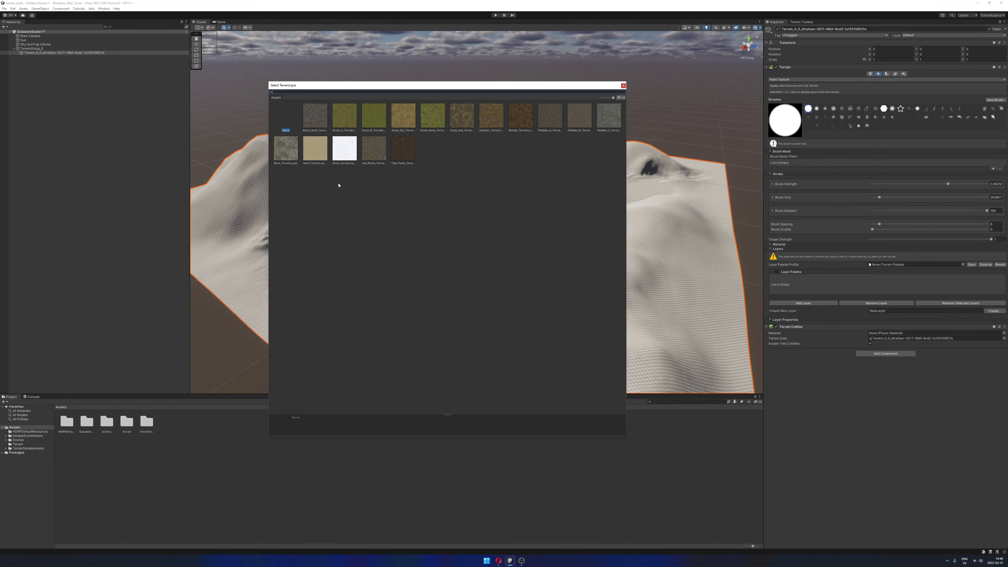
left_click(293, 164)
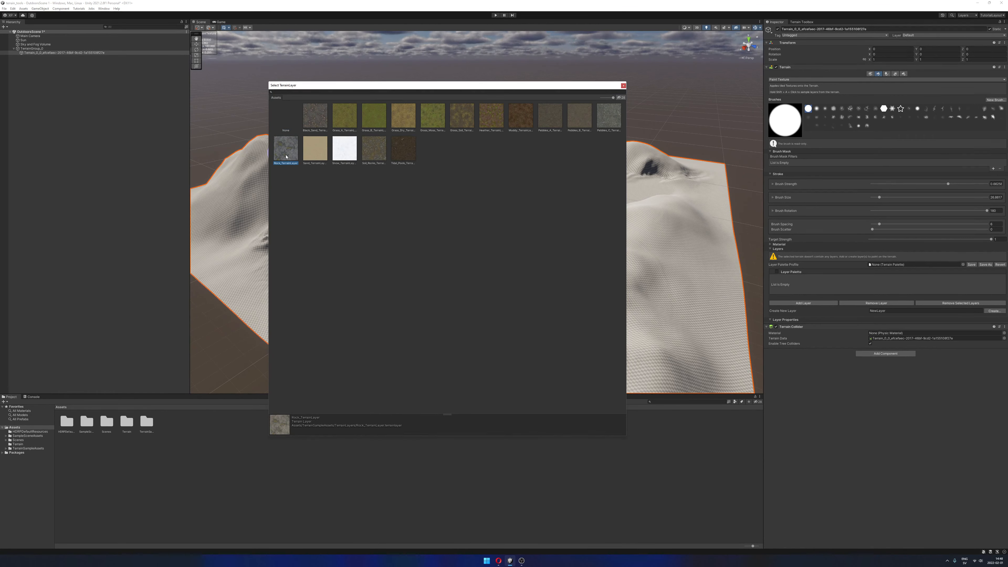
double_click(286, 157)
left_click_drag(519, 187, 495, 191, "alt")
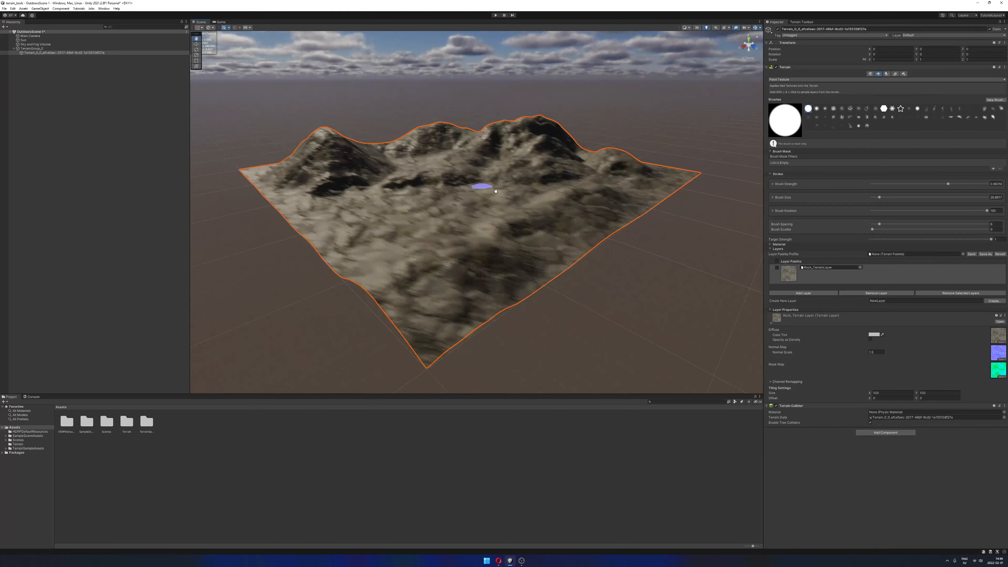
middle_click_drag(495, 190, 560, 195)
scroll(563, 196, "up", 3)
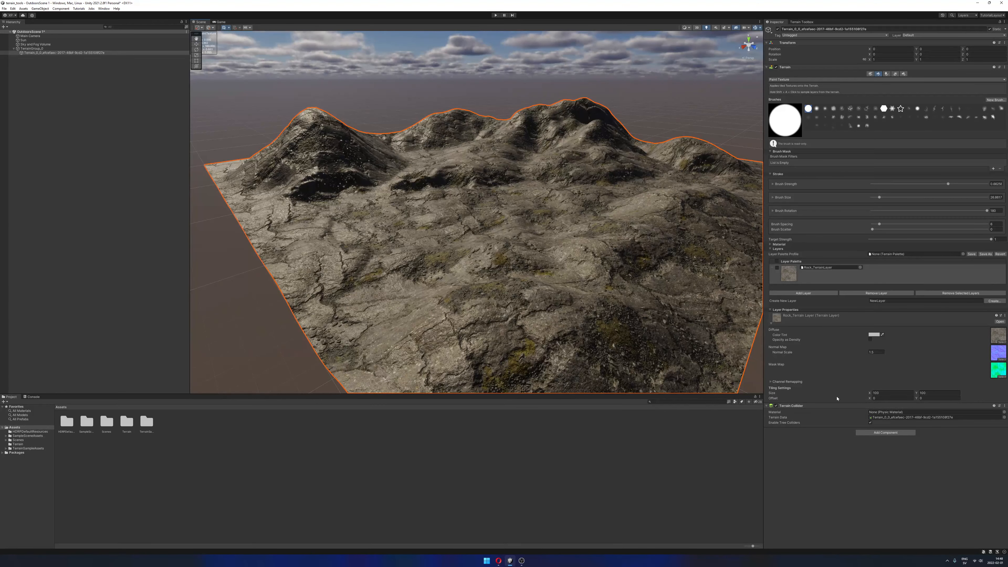
Set the rock layer's tiling size to 10 by 10.
type("10")
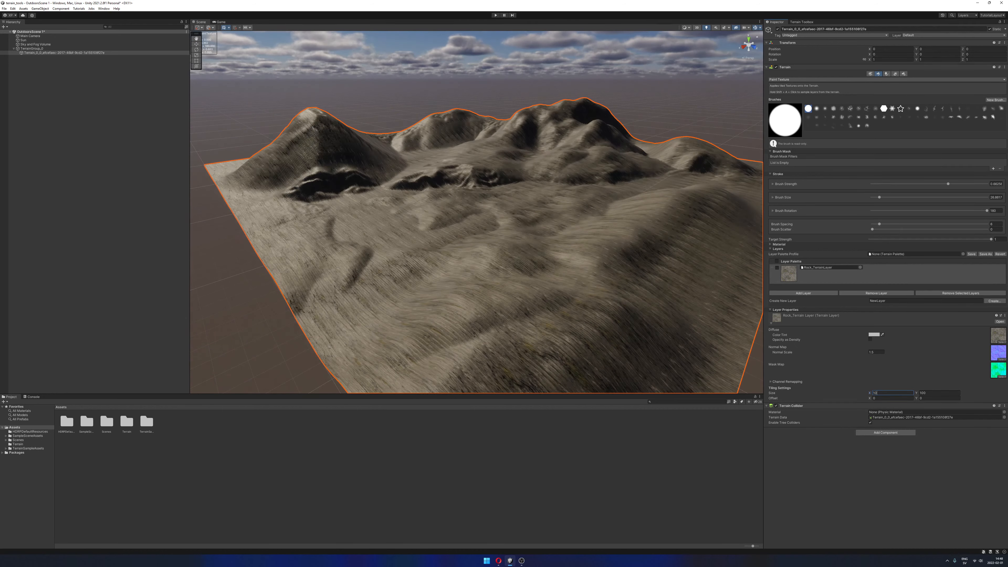
key("Tab")
type("10")
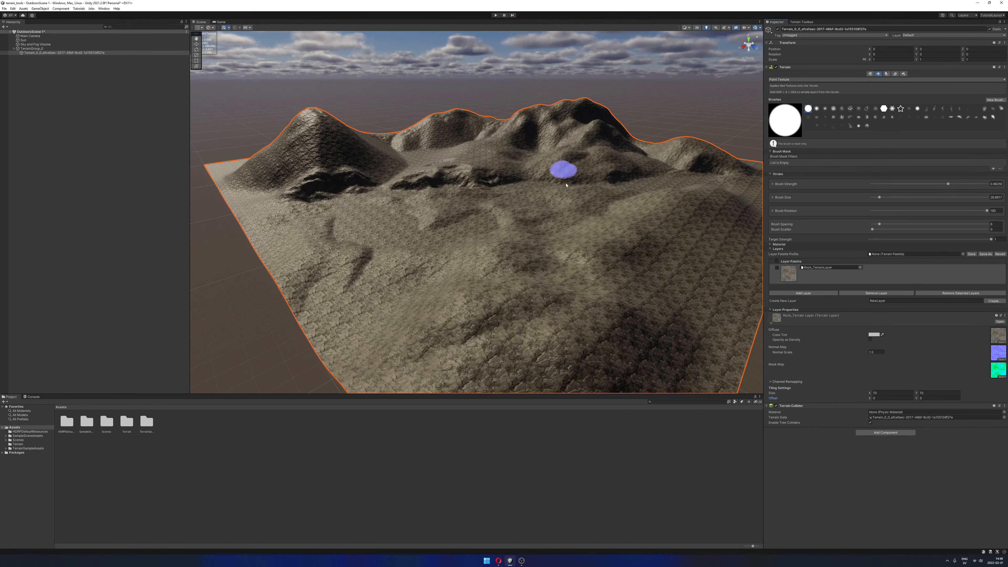
left_click_drag(556, 181, 584, 213, "alt")
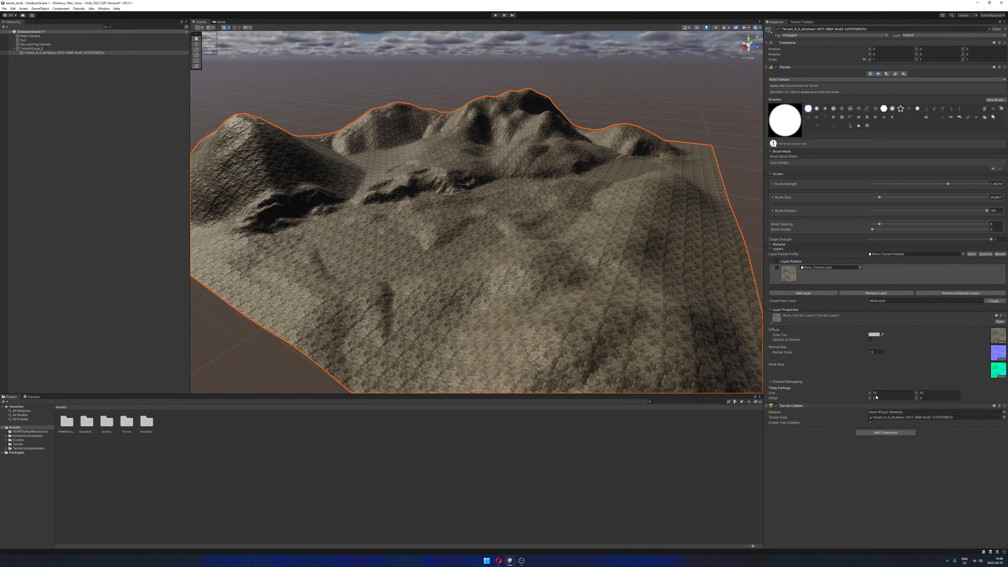
Set the rock layer's tiling size to 50 by 50 and check the texture on the terrain.
type("50")
key("Tab")
type("50")
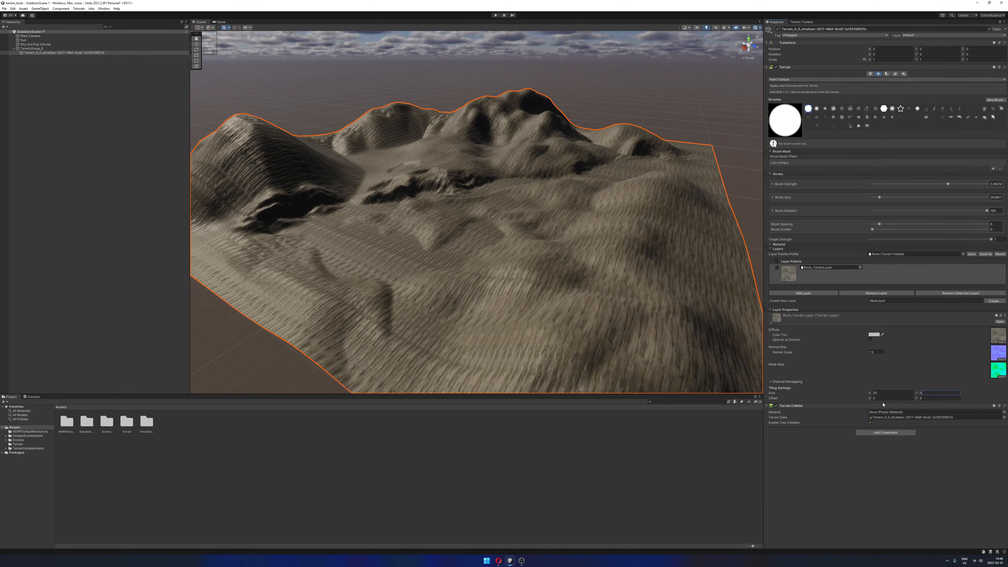
left_click_drag(516, 196, 584, 157, "alt")
right_click_drag(583, 157, 533, 187, "alt")
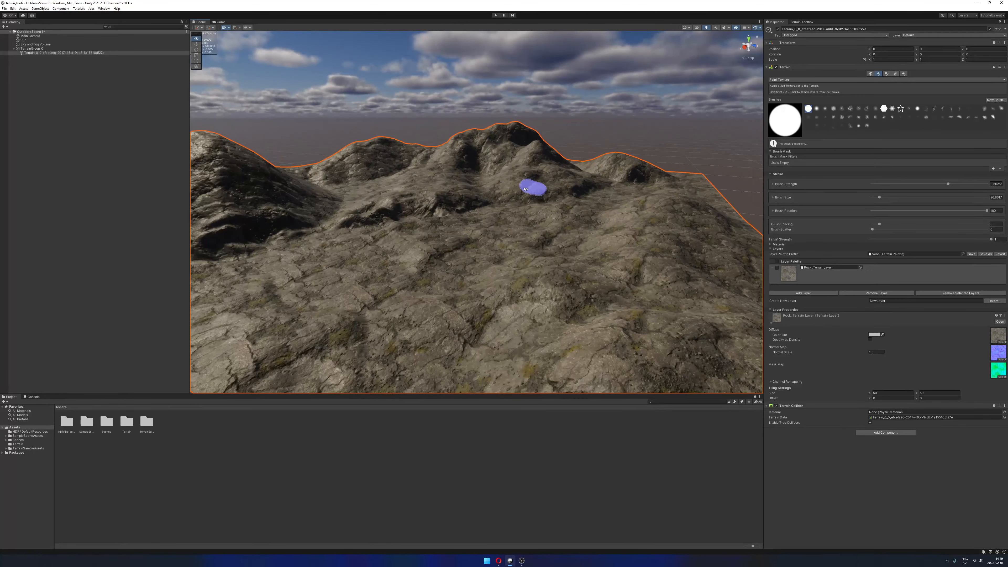
mouse_move(533, 187)
left_mouse_down("alt")
mouse_move(470, 206)
mouse_move(520, 209)
mouse_move(540, 173)
left_mouse_up("alt")
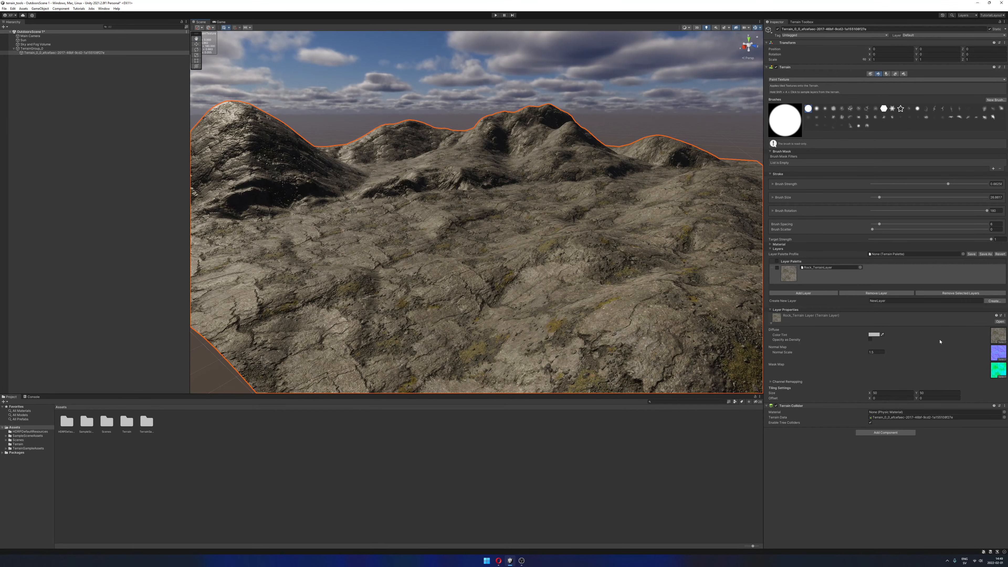
Open the rock layer's diffuse texture in Windows Photo Viewer.
double_click(1000, 337)
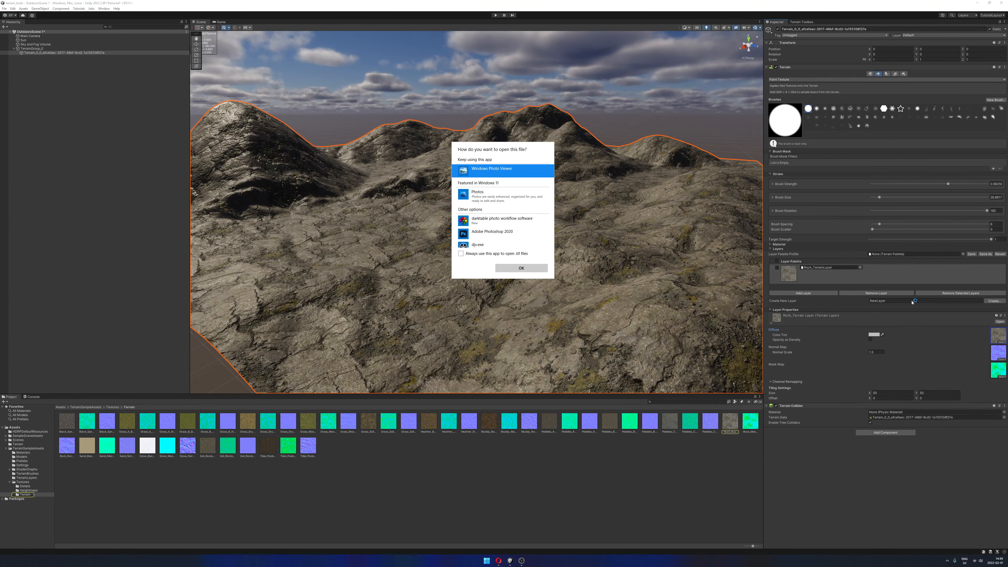
left_click(534, 268)
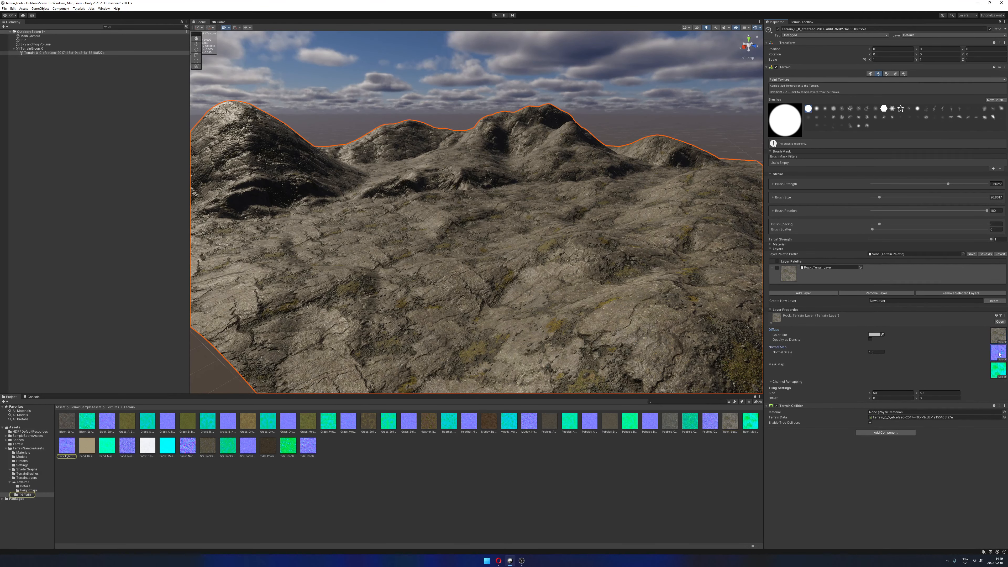
Locate the rock layer's mask map asset, enlarge its preview, and reveal the Rock_MaskMap file in File Explorer.
left_click(998, 372)
left_click(752, 422)
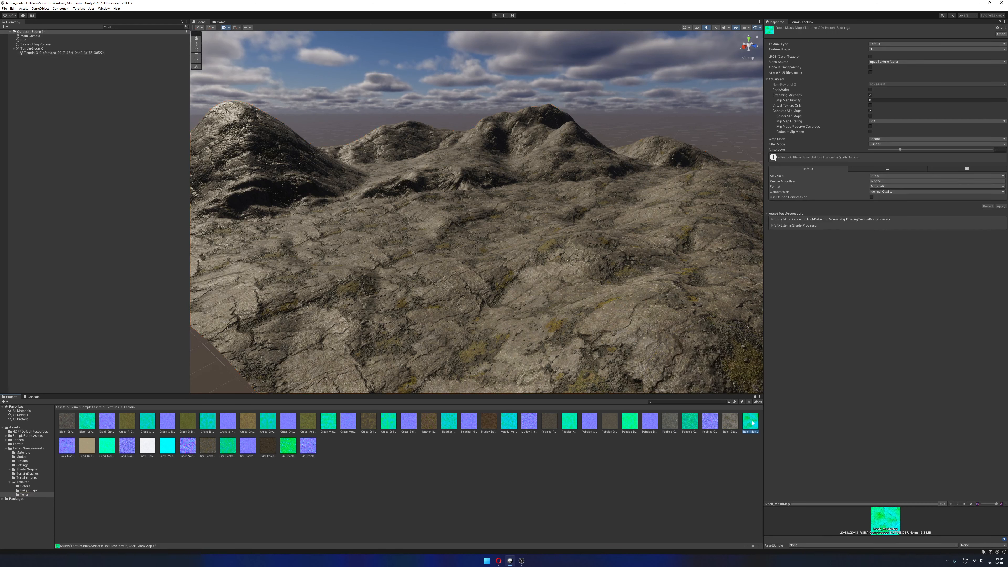
left_click_drag(880, 504, 881, 405)
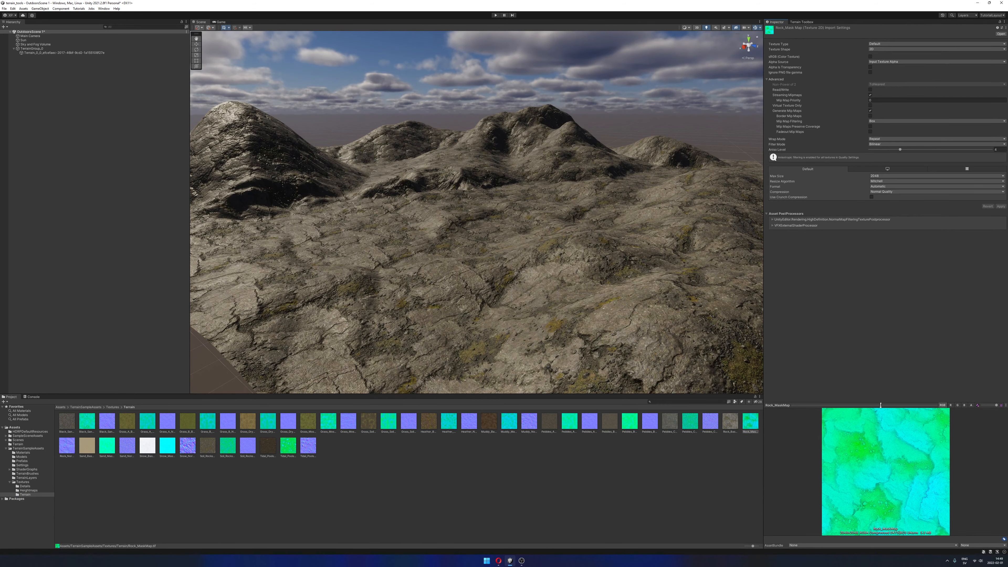
right_click(748, 428)
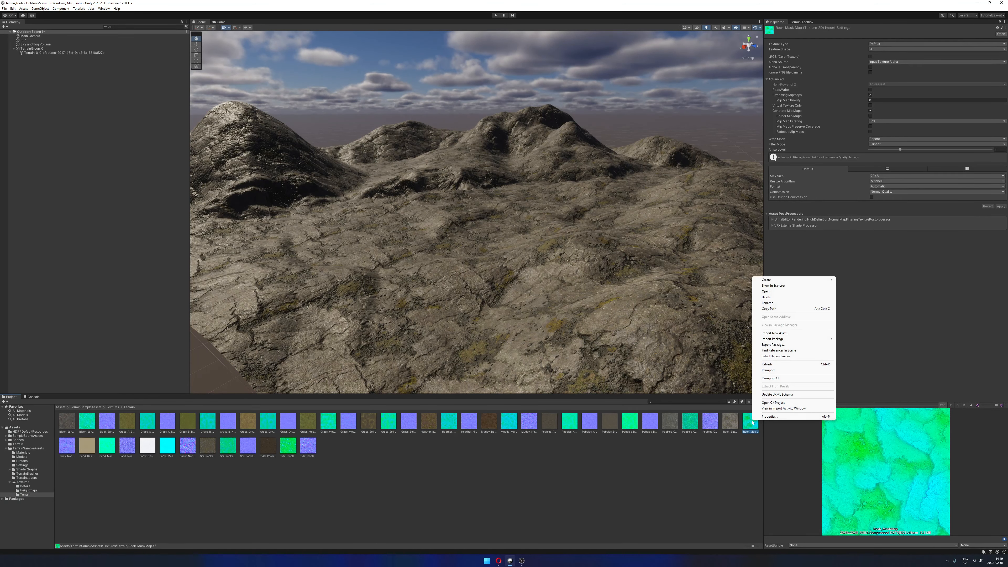
left_click(778, 286)
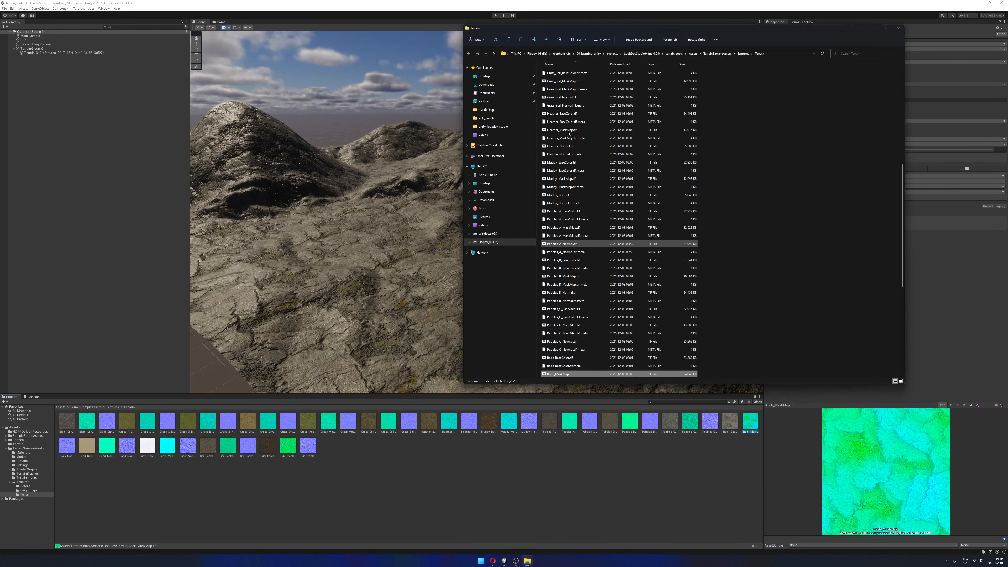
right_click(587, 374)
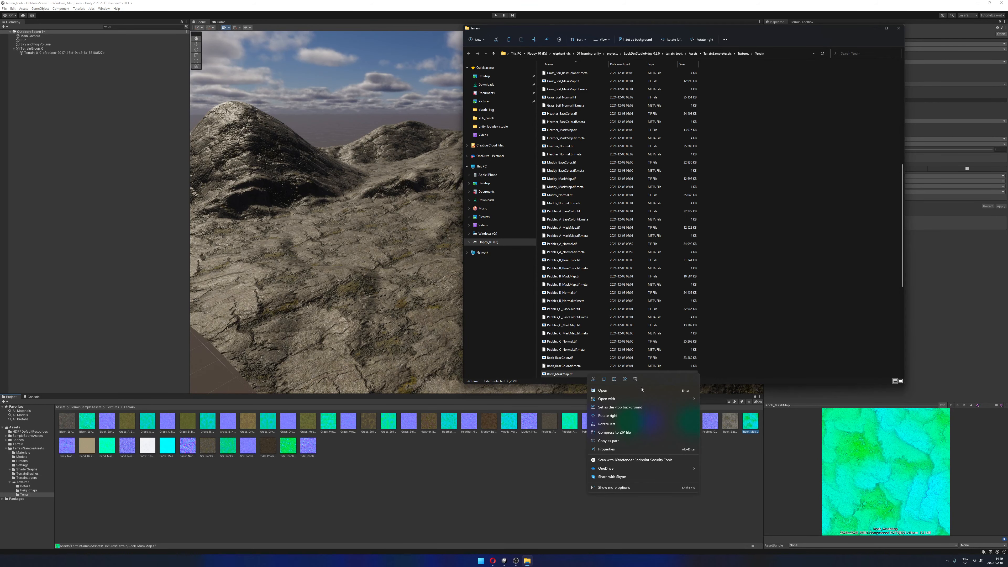
mouse_move(695, 400)
left_click(749, 401)
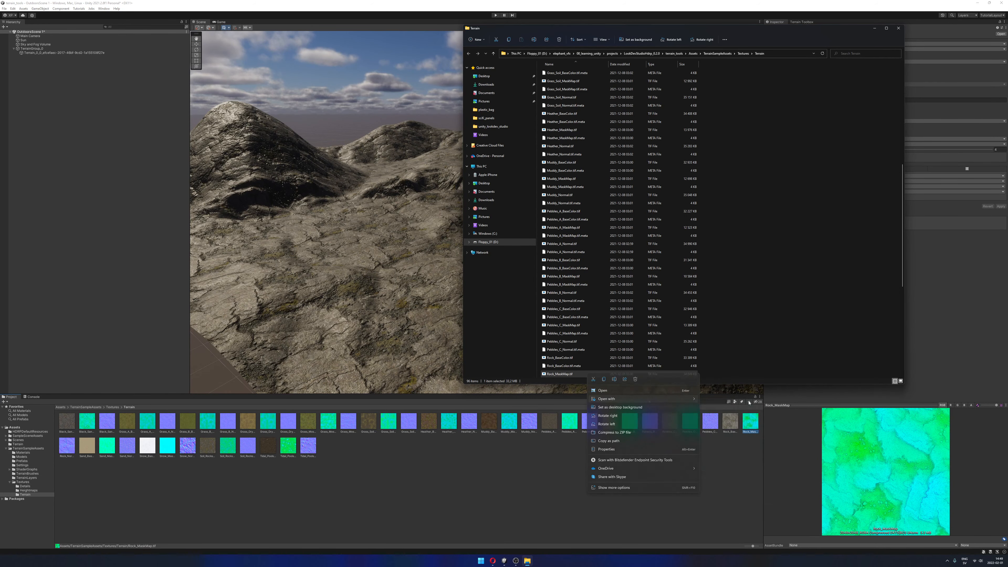
left_click(901, 30)
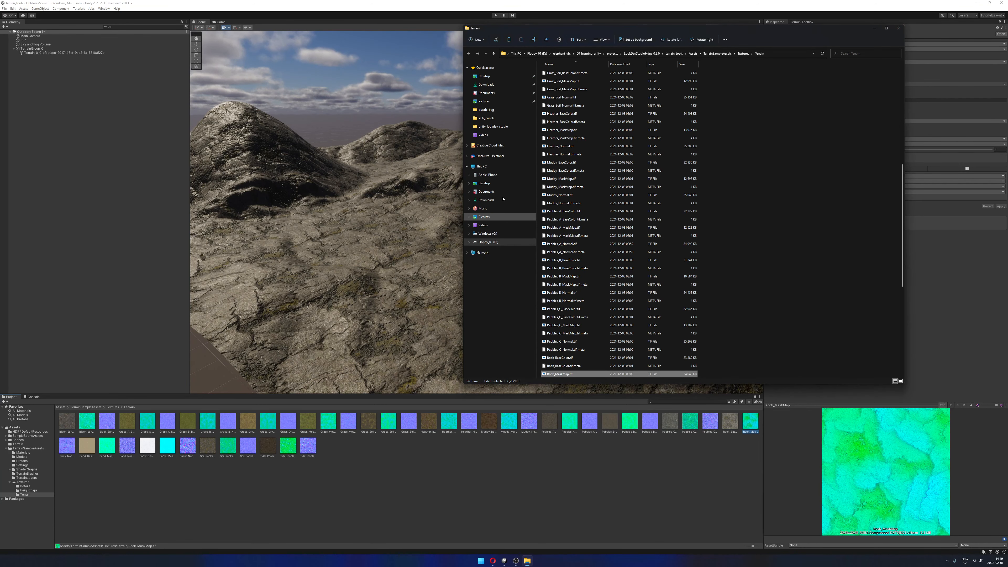
left_click(898, 29)
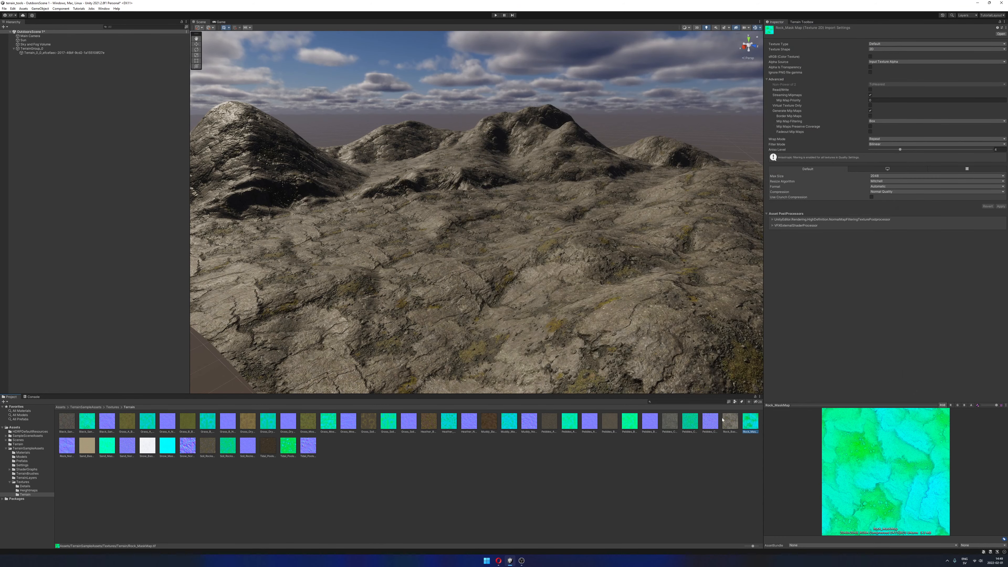
Reveal the Rock_MaskMap texture in File Explorer, open it in Adobe Photoshop 2020, and view only its red channel.
right_click(749, 415)
right_click(753, 427)
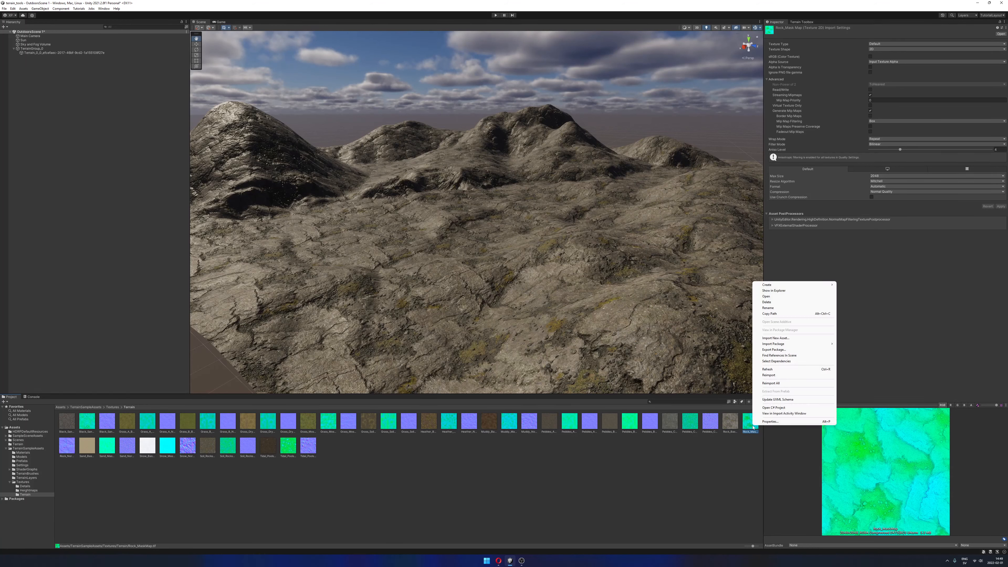
left_click(774, 291)
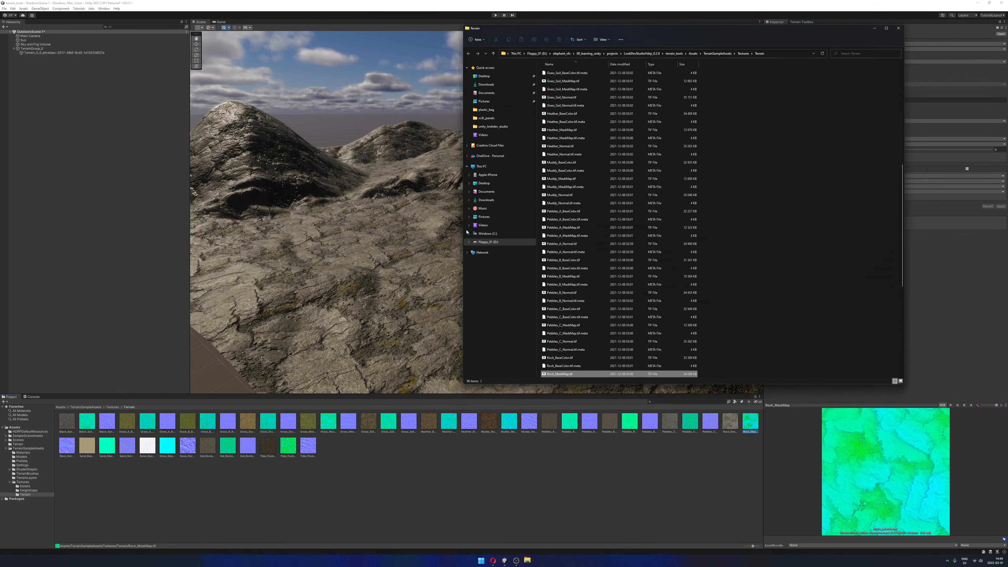
right_click(575, 374)
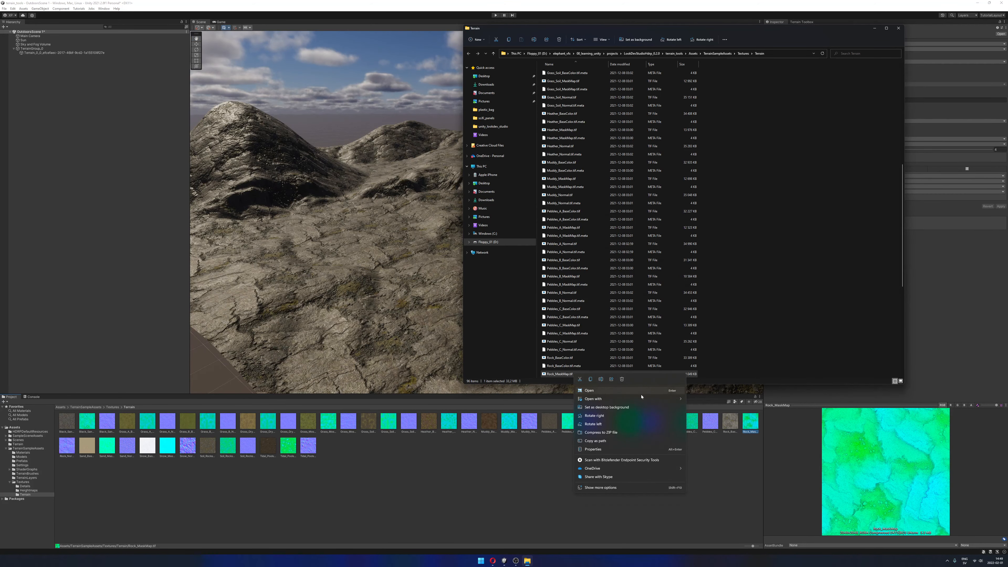
mouse_move(642, 398)
left_click(731, 400)
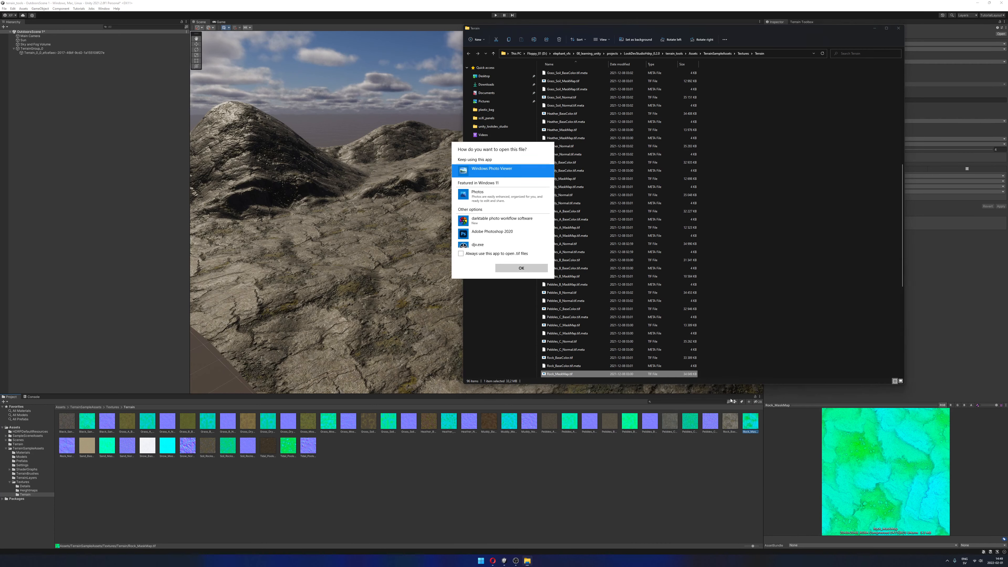
left_click(502, 238)
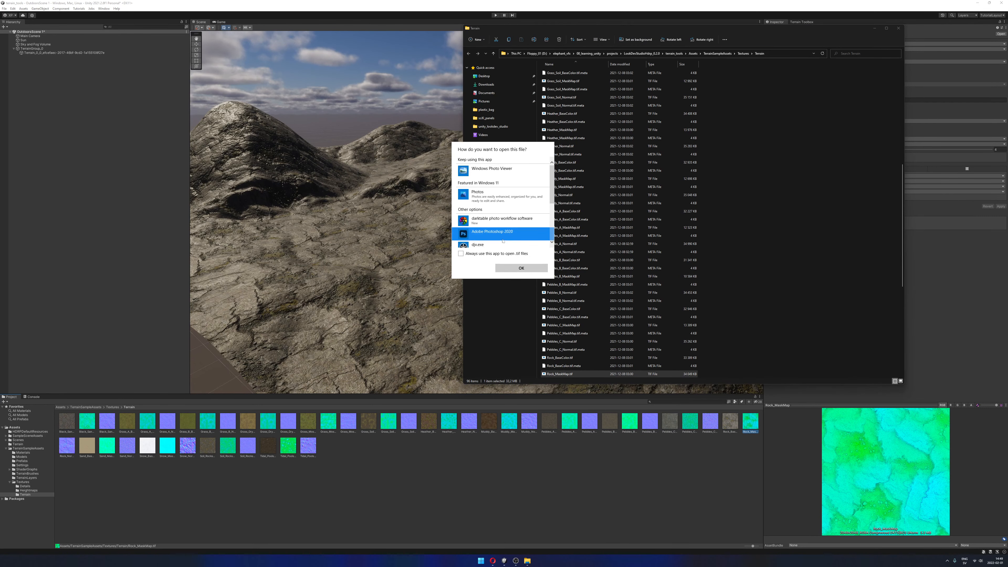
left_click(528, 270)
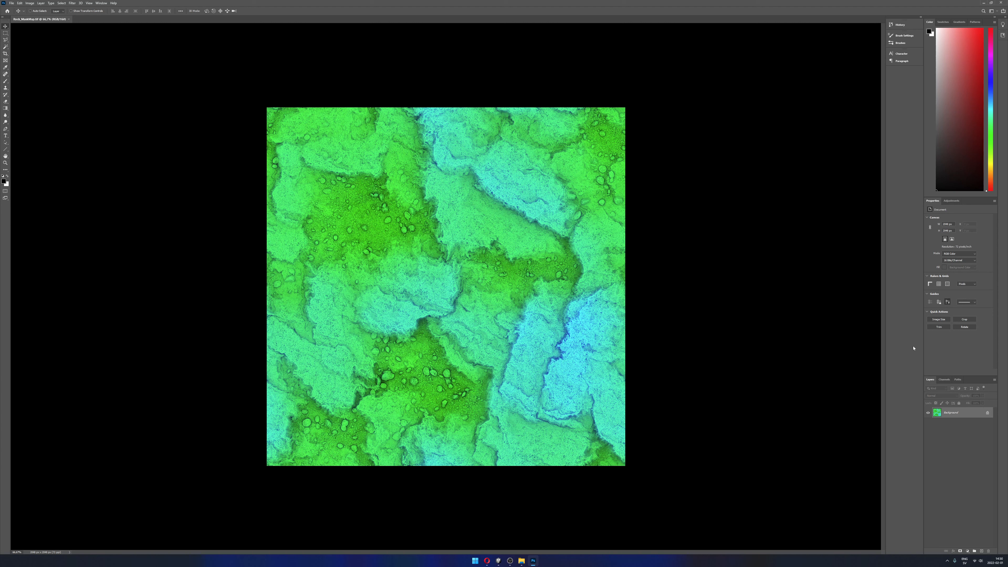
left_click(944, 380)
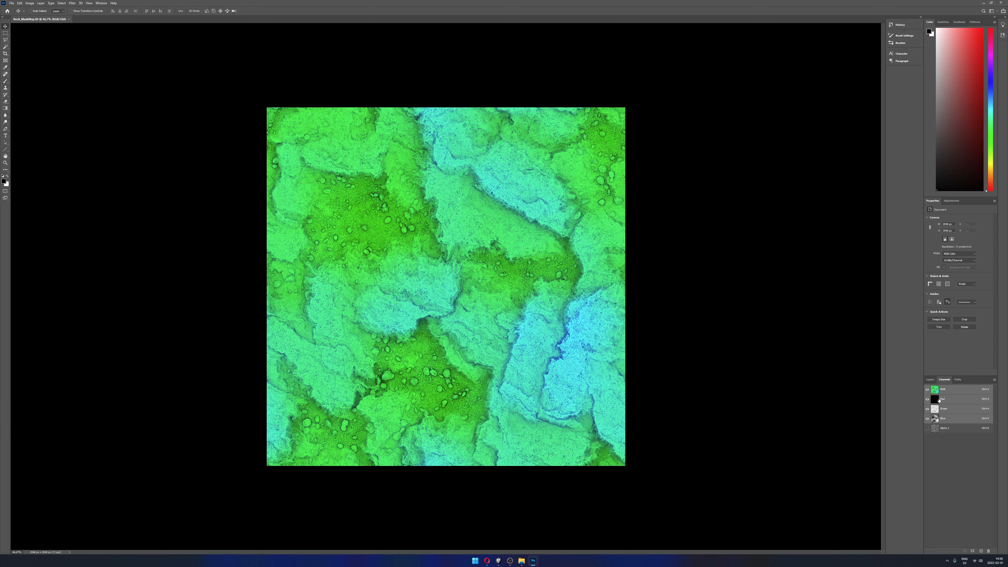
left_click(937, 401)
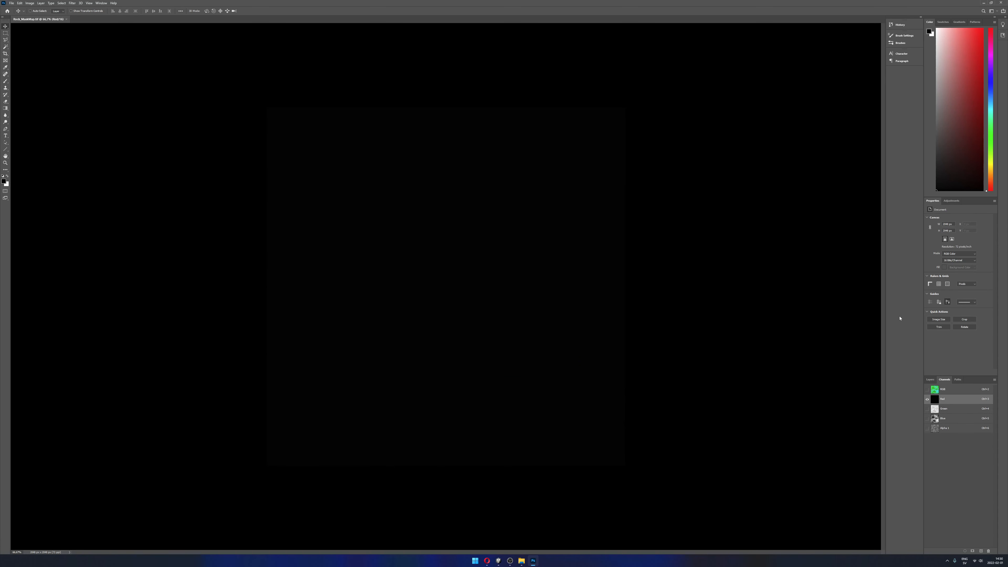
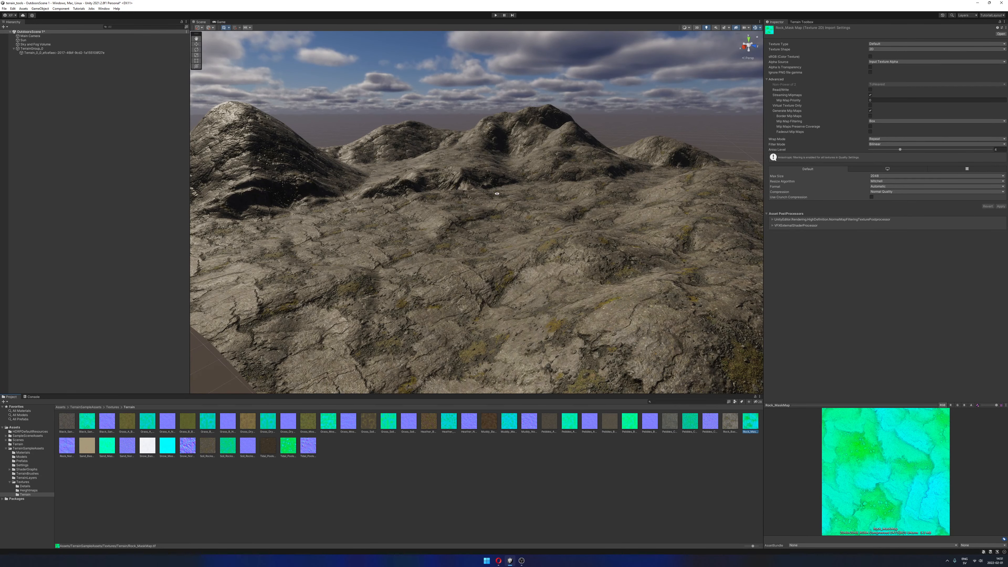
Return to the Unity scene and select the terrain tile to access its Paint Texture settings.
scroll(497, 194, "down", 5, "alt")
left_click_drag(498, 193, 479, 199, "alt")
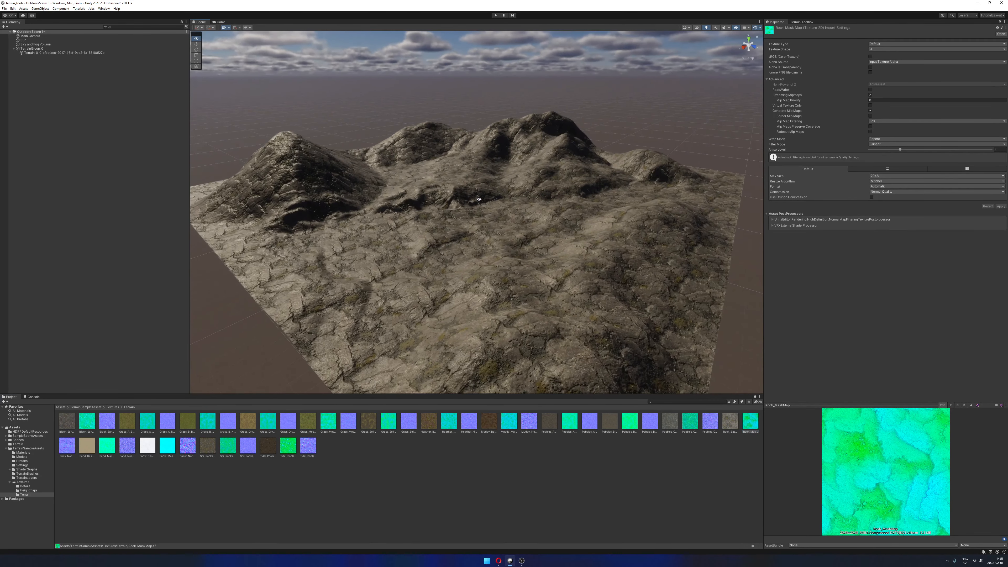
left_click(69, 52)
middle_click_drag(513, 232, 506, 223)
left_click_drag(506, 223, 525, 208, "alt")
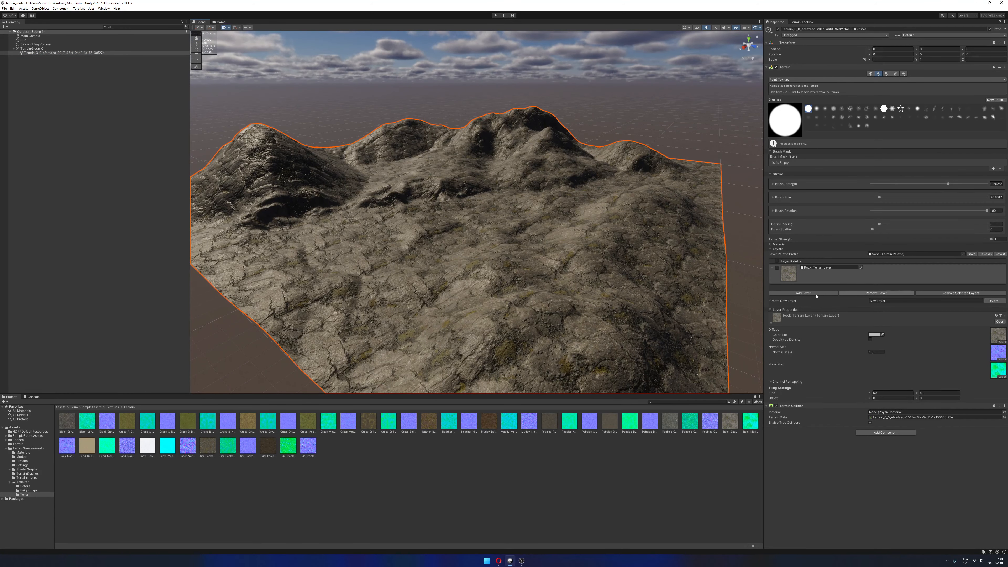
Create a new terrain layer from a grass texture and remove it from the layer palette.
left_click(994, 301)
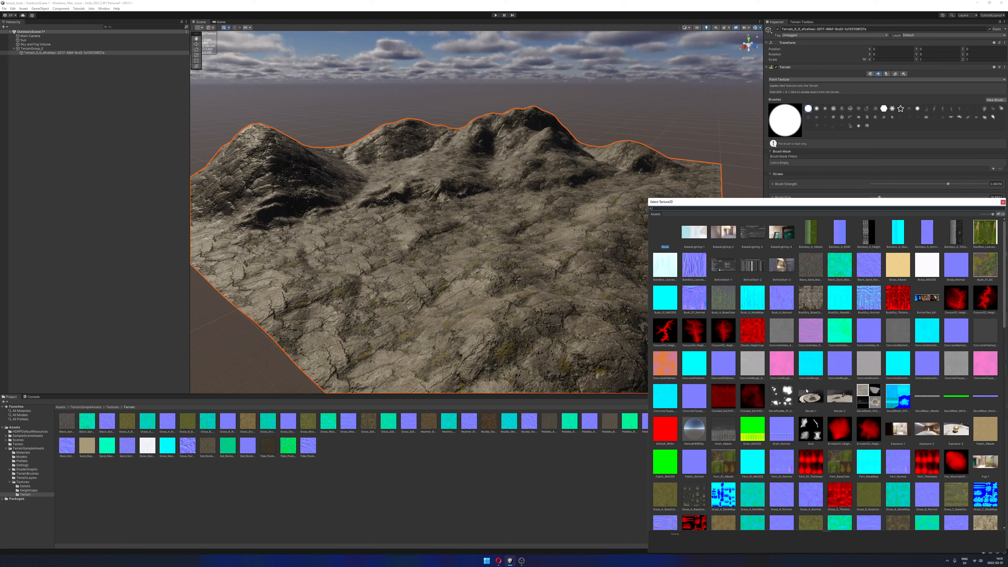
double_click(667, 497)
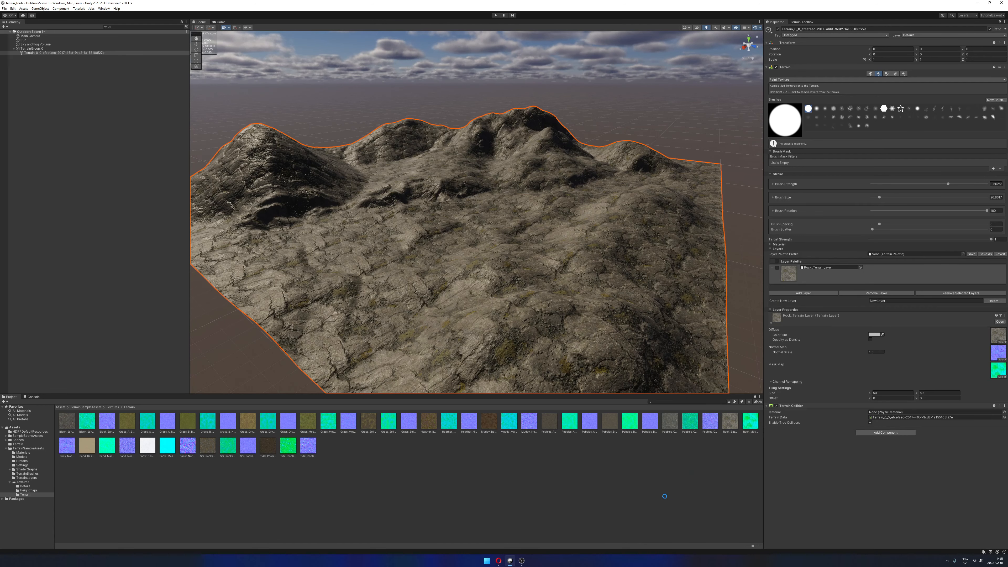
left_click(793, 298)
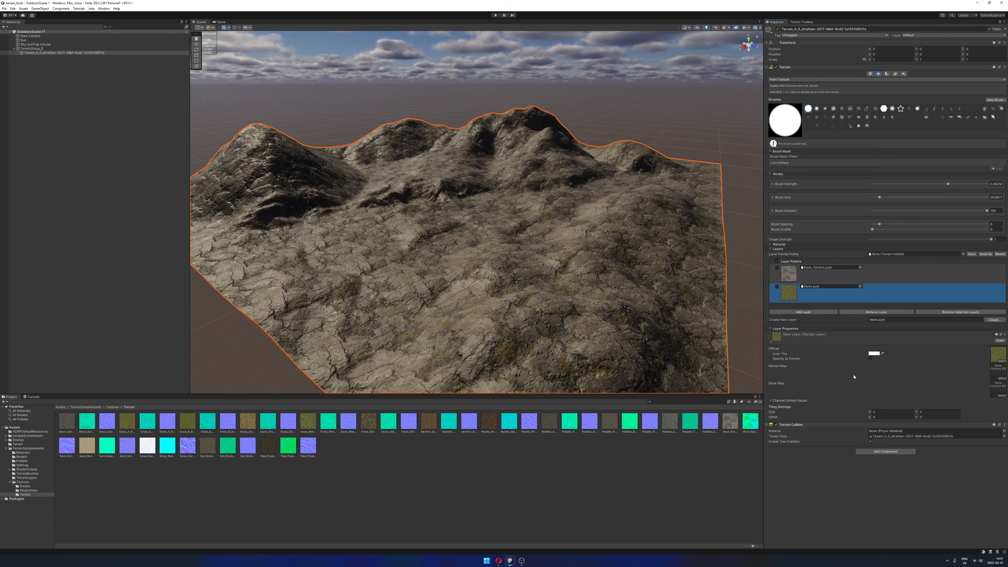
left_click(892, 312)
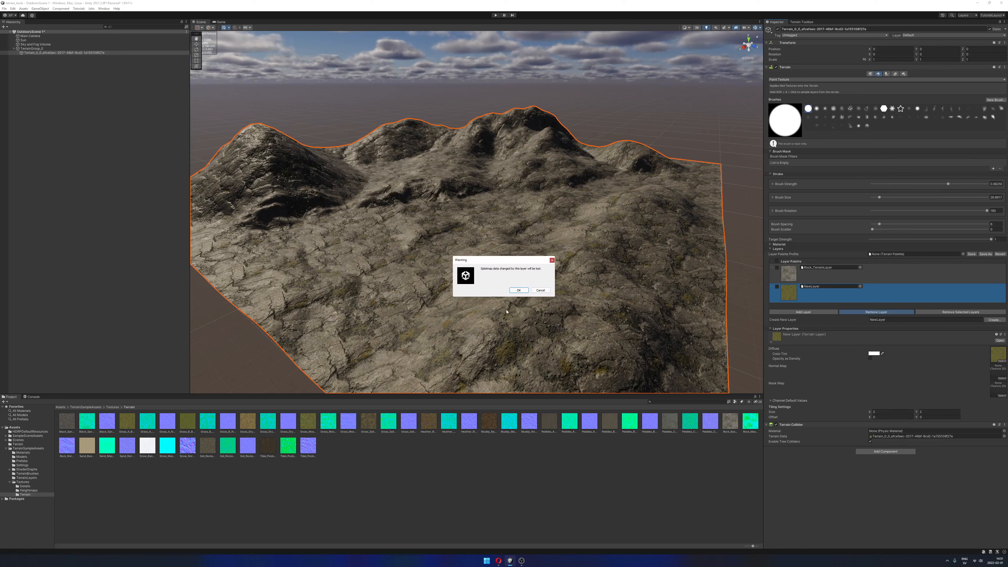
left_click(519, 292)
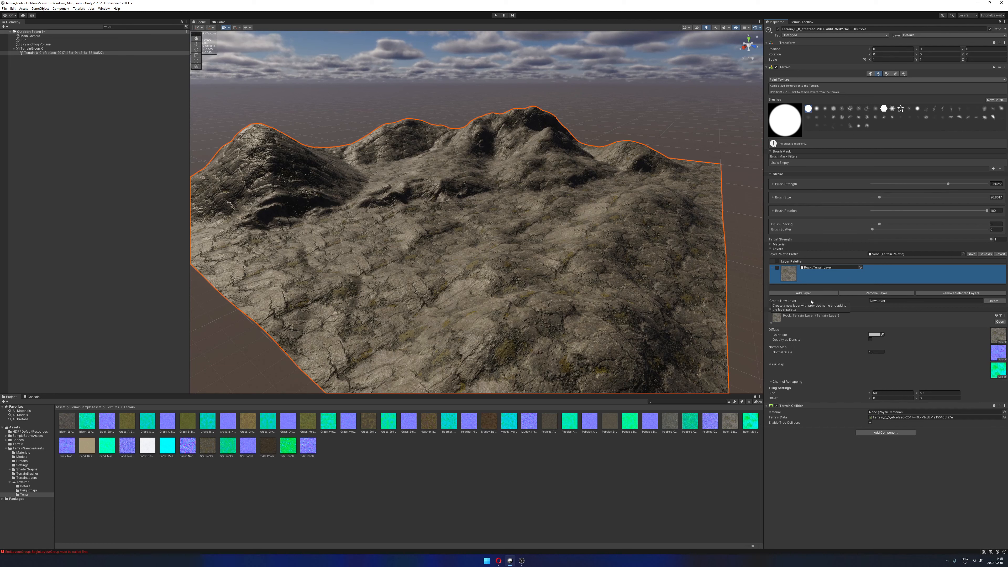
Add the existing Grass_Moss_TerrainLayer to the terrain's layer palette.
left_click(817, 294)
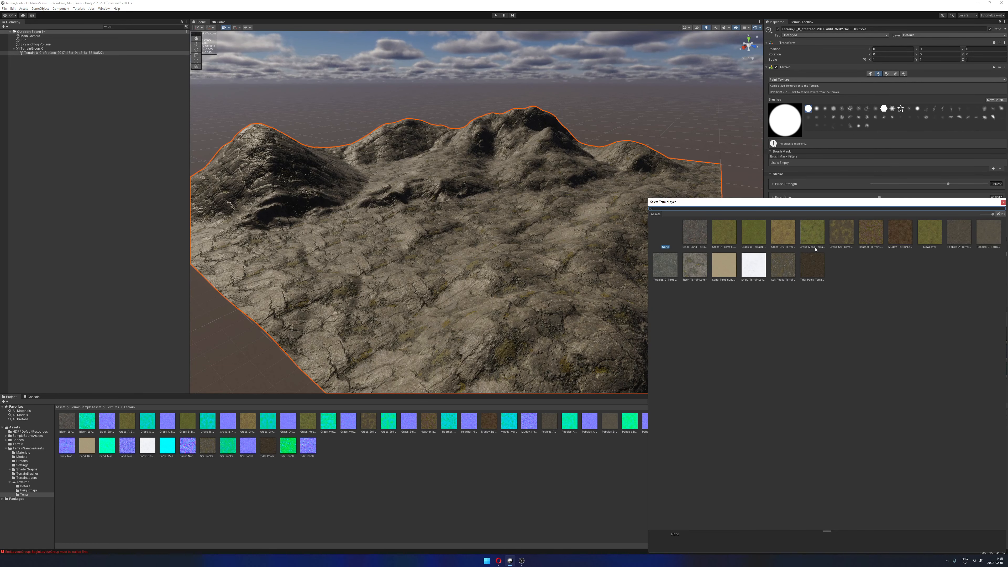
left_click_drag(817, 205, 429, 118)
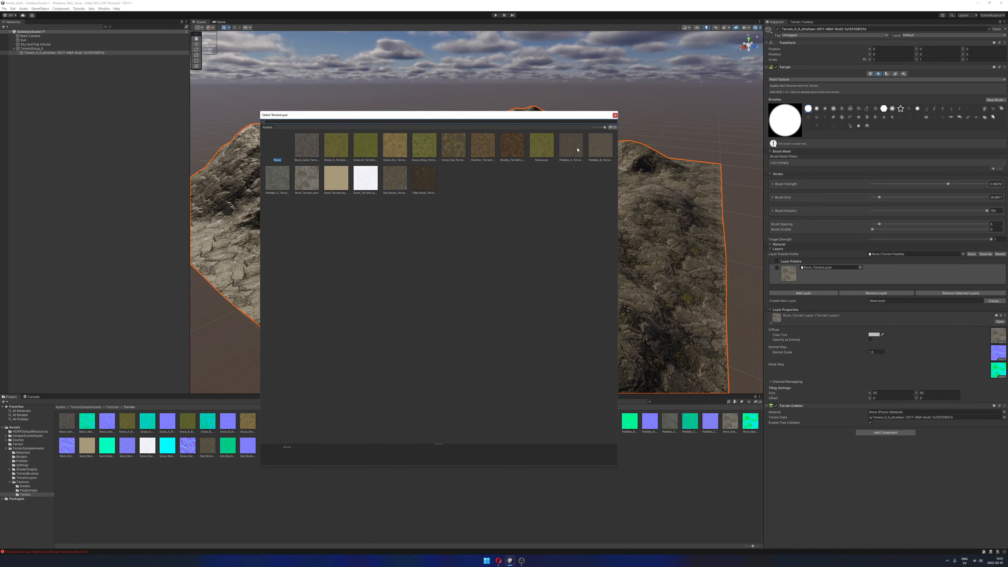
left_click(422, 148)
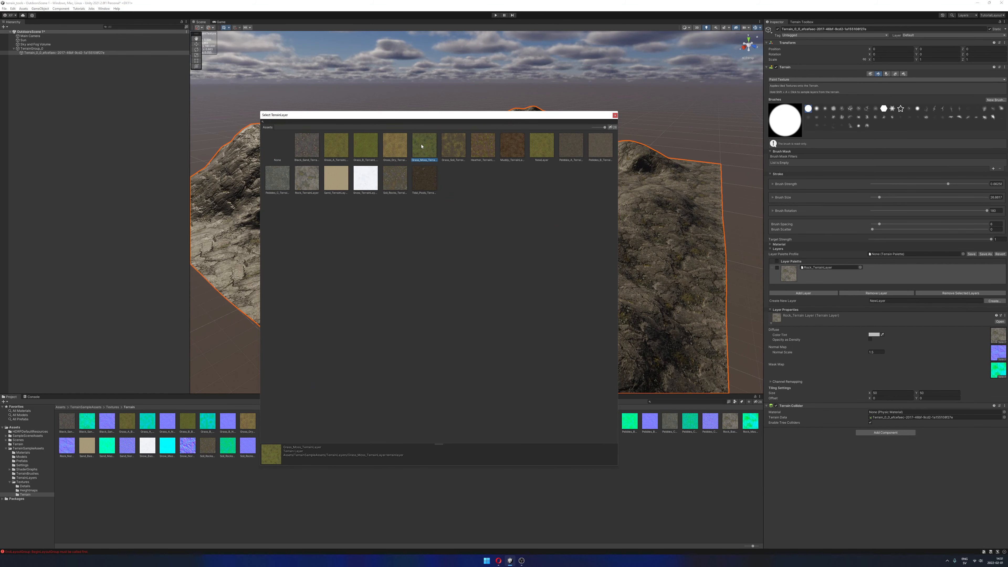
double_click(421, 147)
Reorder the layer palette so the grass moss layer sits above the rock layer and covers the terrain.
middle_click_drag(499, 210, 472, 200)
scroll(470, 201, "down", 4)
left_click_drag(470, 201, 826, 257, "alt")
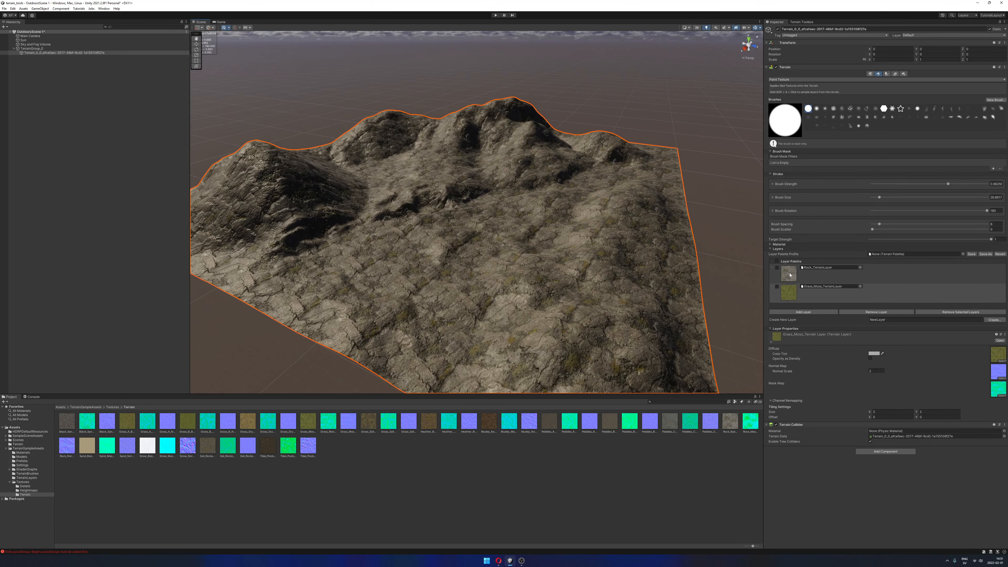
left_click_drag(792, 293, 792, 274)
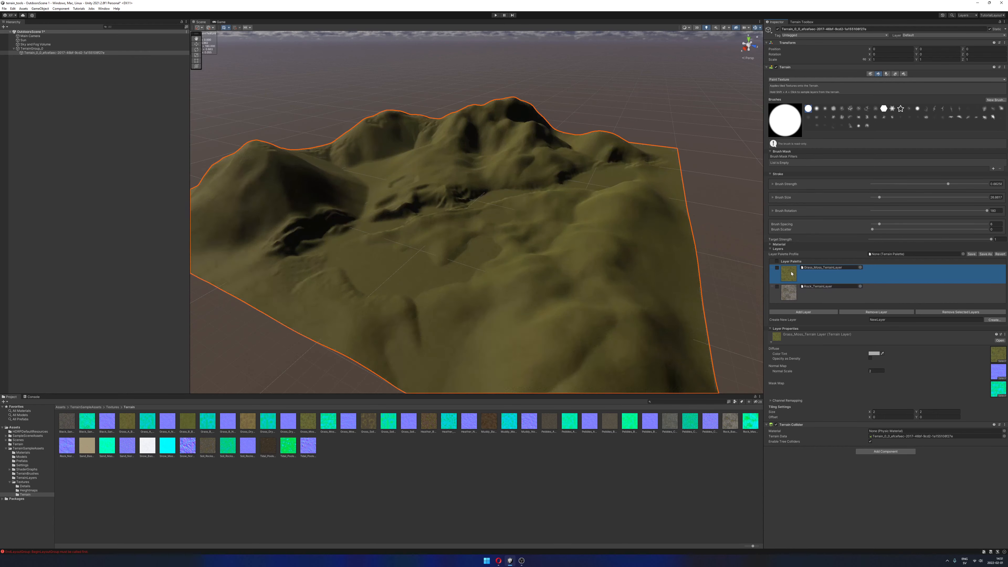
left_click_drag(546, 241, 563, 206, "alt")
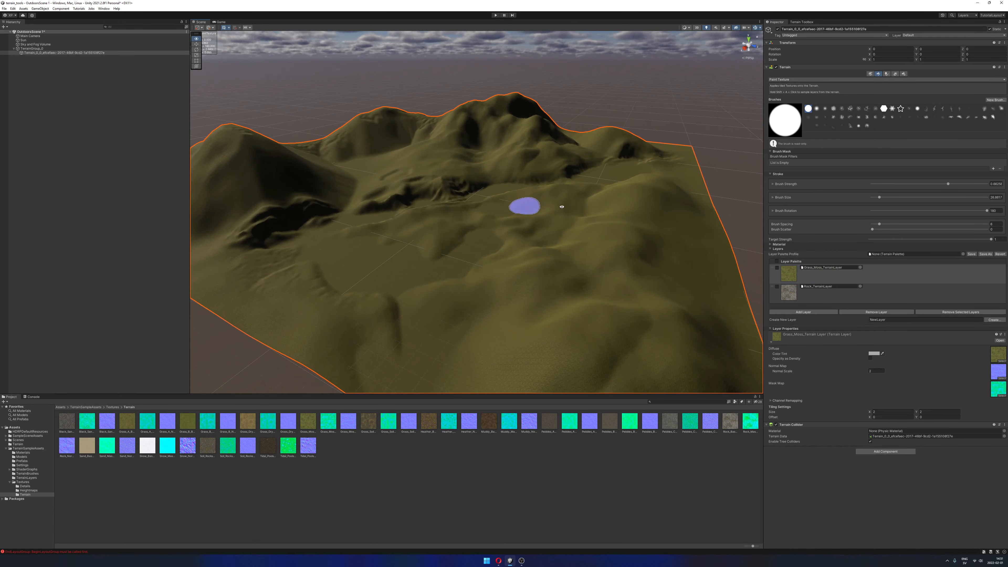
Set the grass moss layer's tiling size to 50 by 50 and inspect the texture up close.
left_click(800, 278)
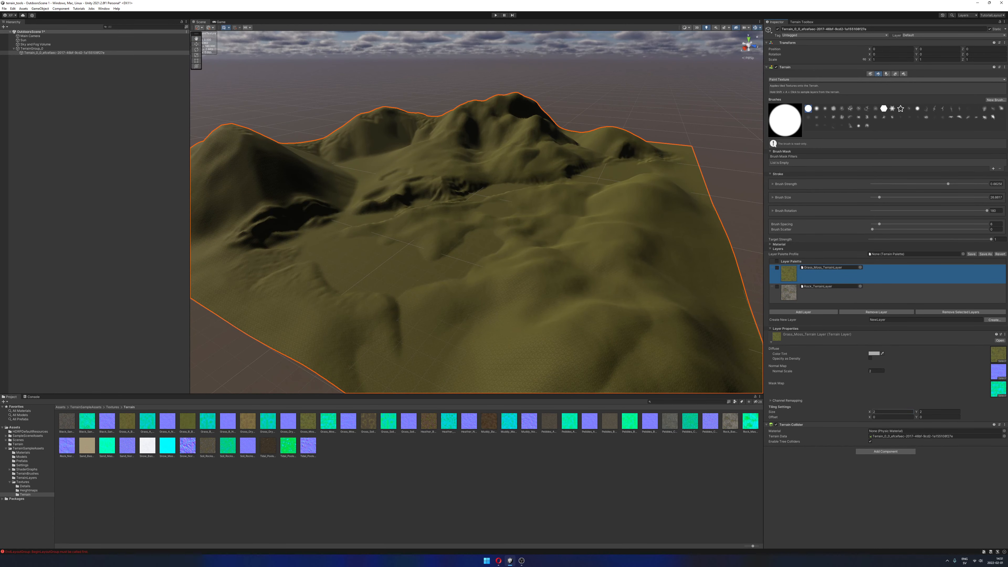
left_click(886, 412)
key("Tab")
type("50")
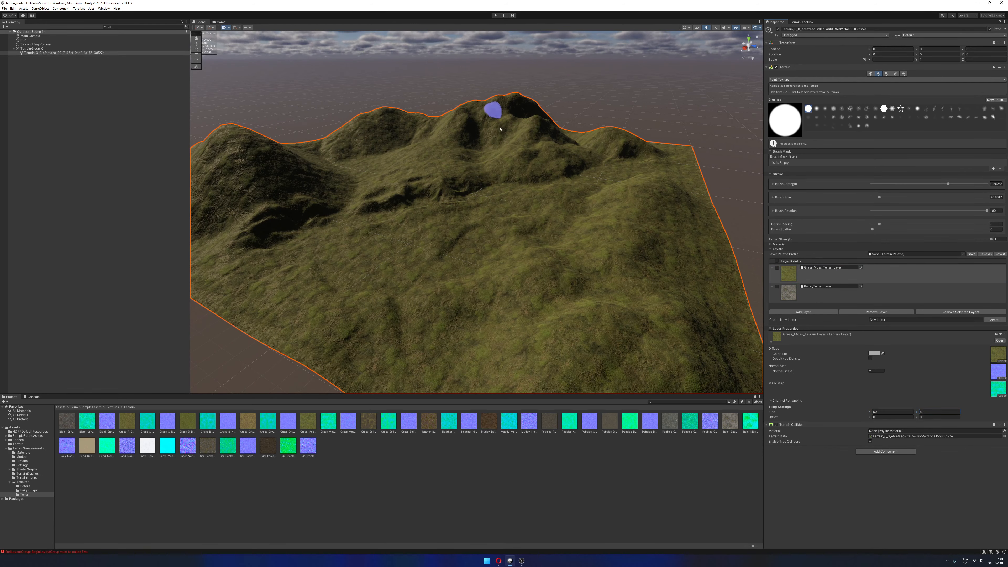
scroll(494, 114, "up", 10)
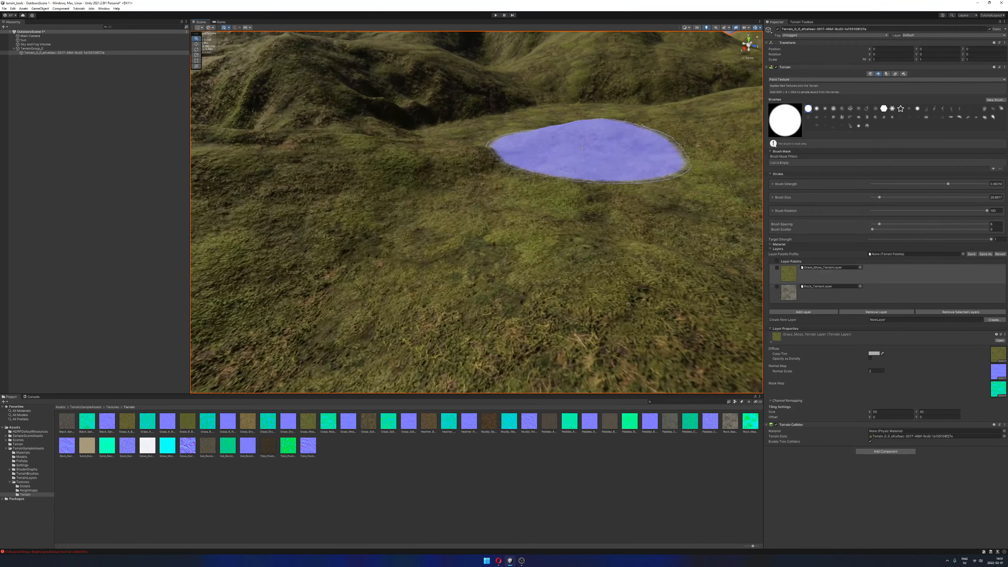
scroll(581, 149, "up", 5)
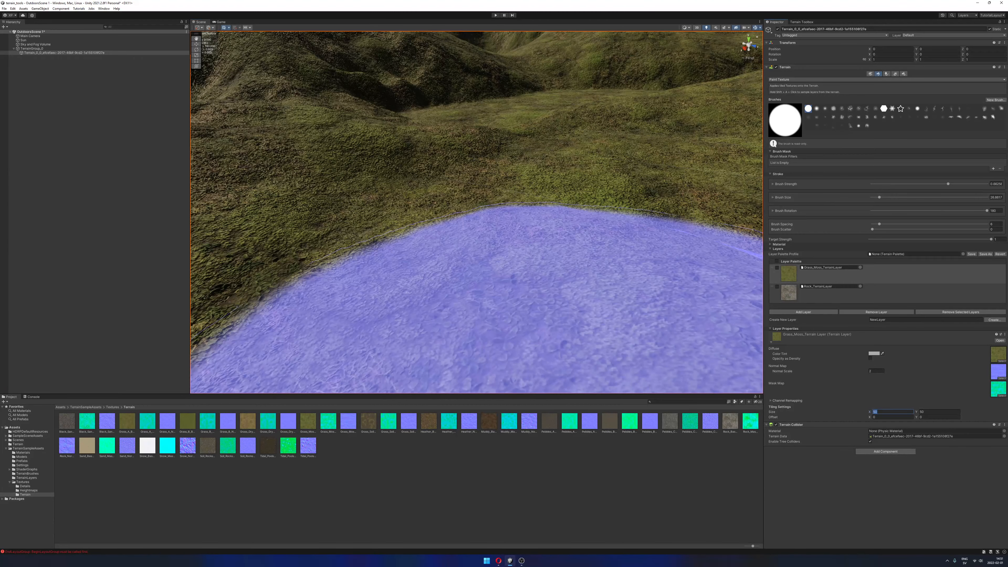
Set the grass moss layer's tiling size to 20 by 20.
type("2020")
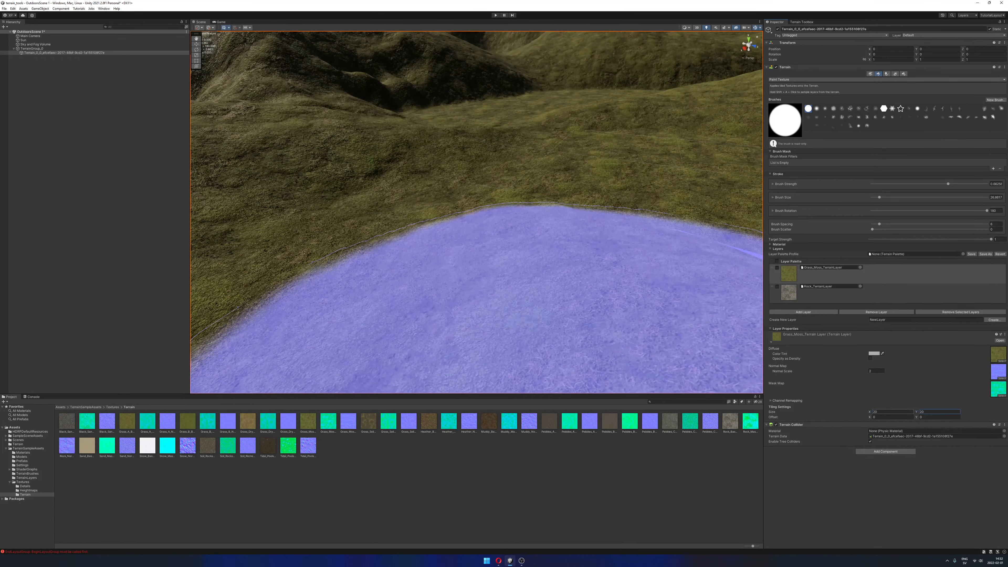
scroll(558, 227, "down", 10)
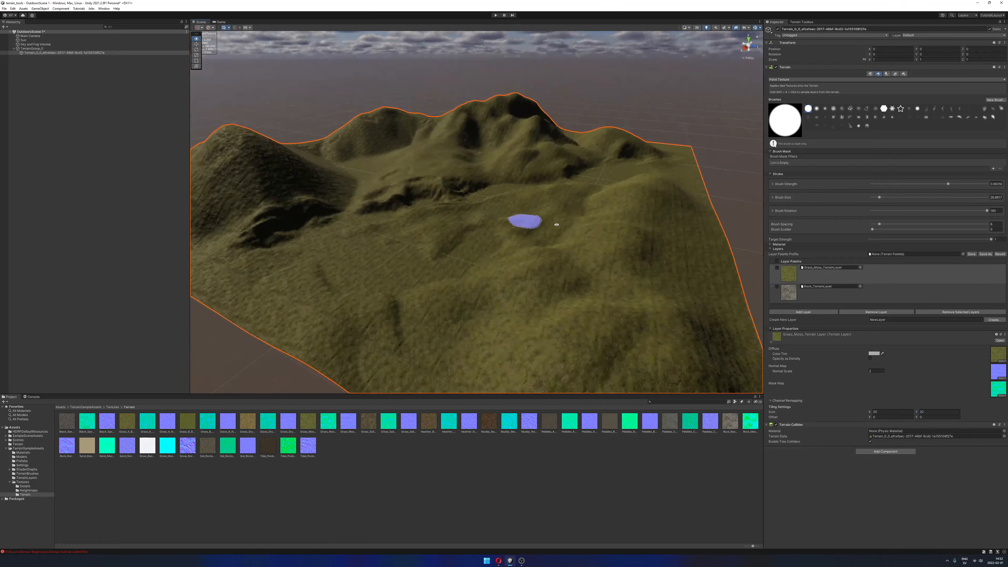
scroll(540, 231, "down", 10)
Examine the grass moss texture across the whole terrain from above, near ground level and from a distance.
left_click_drag(547, 240, 552, 263, "alt")
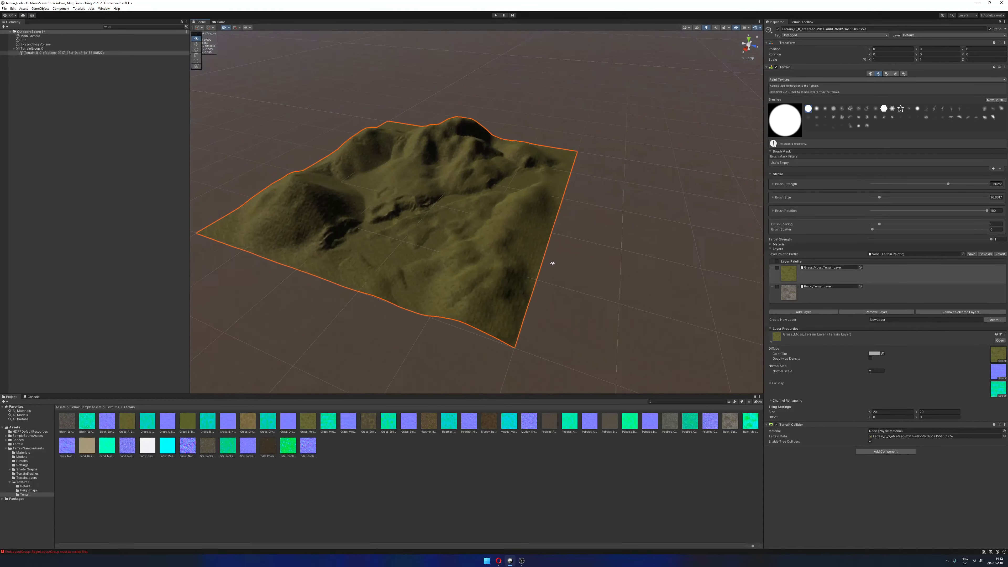
scroll(618, 209, "up", 5)
left_click_drag(479, 163, 487, 224, "alt")
scroll(512, 210, "down", 3)
scroll(486, 224, "up", 6)
left_click_drag(637, 232, 536, 205, "alt")
mouse_move(535, 205)
right_mouse_down("alt")
mouse_move(587, 205)
mouse_move(523, 209)
mouse_move(607, 198)
right_mouse_up("alt")
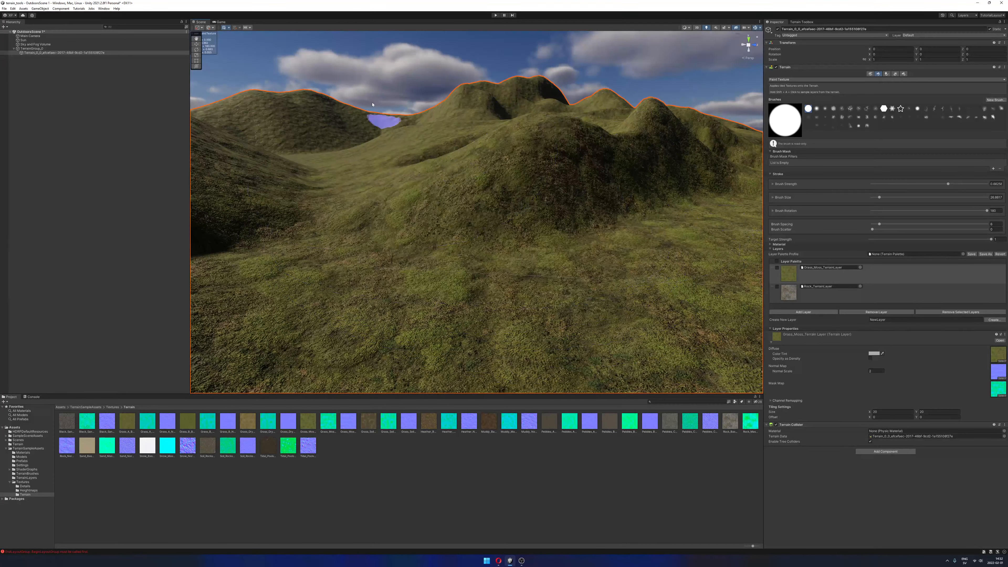
scroll(612, 212, "down", 10)
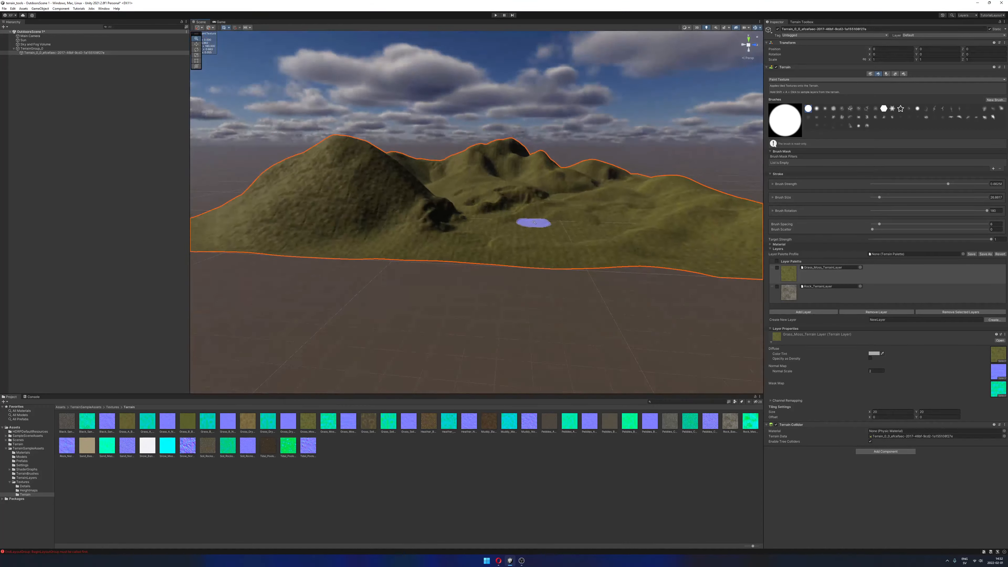
Reorder the layer palette so the rock layer sits above the grass moss layer and covers the terrain.
left_click_drag(528, 190, 641, 229, "alt")
scroll(559, 229, "up", 3)
left_click_drag(791, 274, 791, 293)
left_click_drag(652, 137, 621, 221, "alt")
right_click_drag(622, 221, 661, 209, "alt")
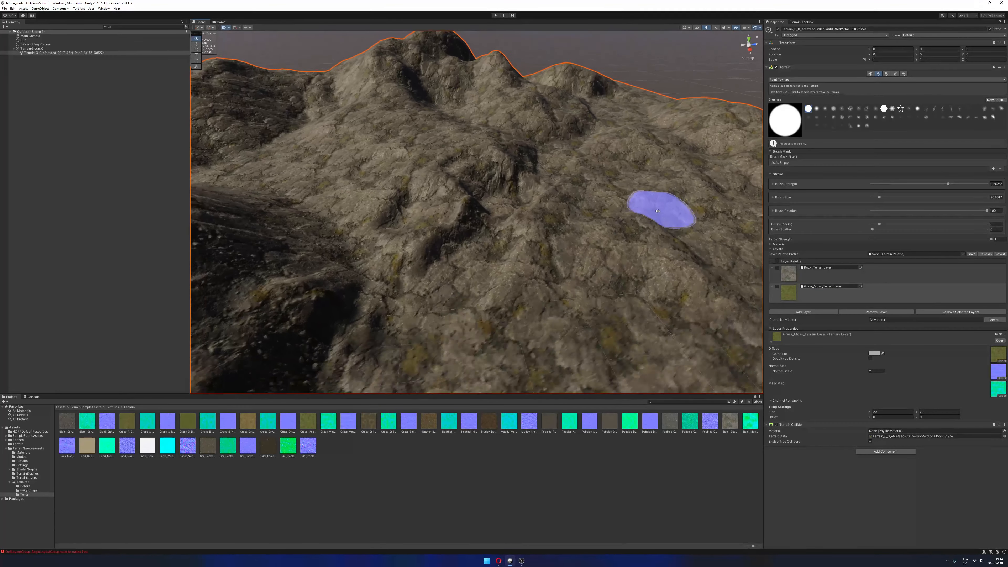
Select the grass moss layer for painting and choose the soft cloud-noise brush.
left_click(786, 297)
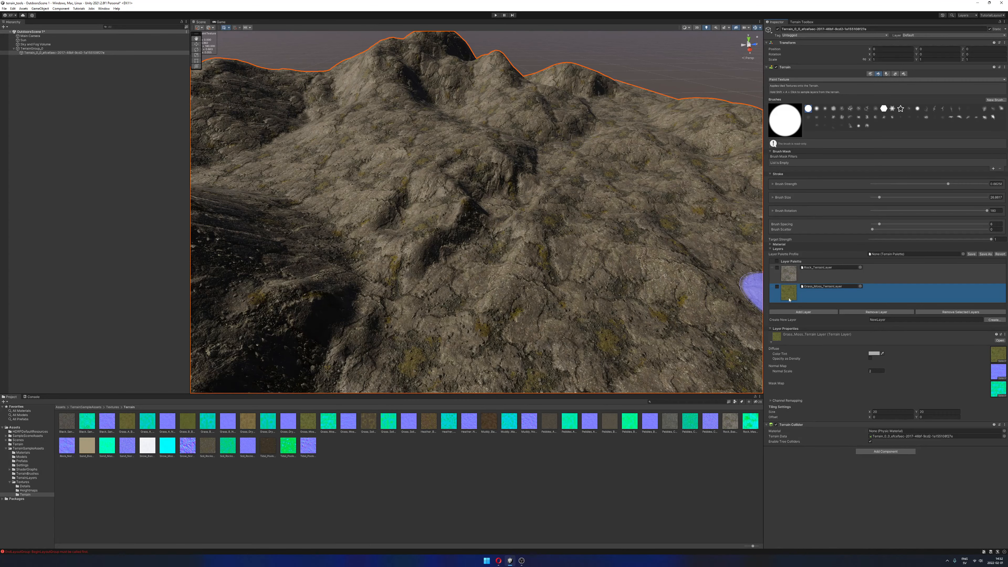
mouse_move(613, 214)
left_mouse_down("alt")
mouse_move(630, 214)
mouse_move(607, 202)
left_mouse_up("alt")
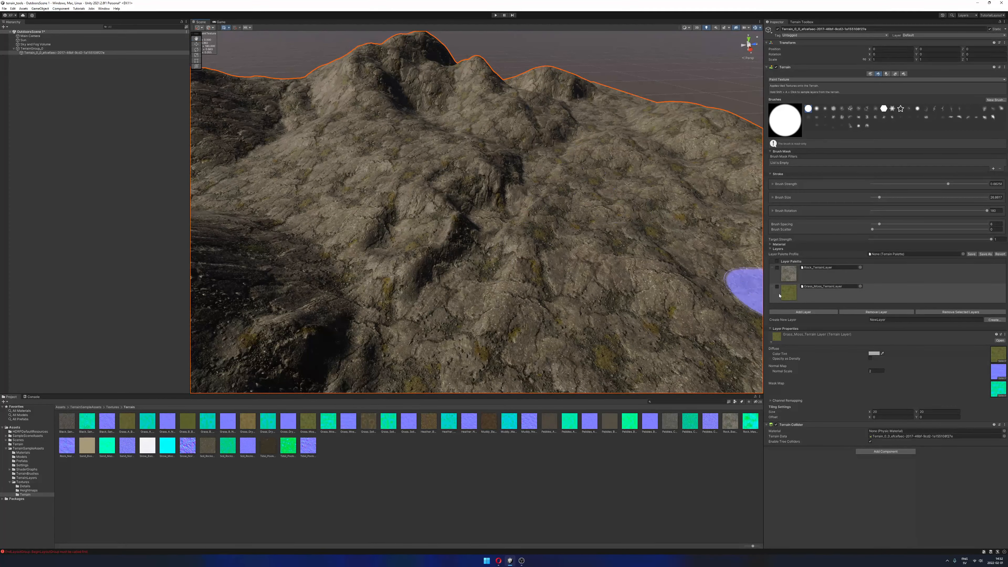
left_click(791, 293)
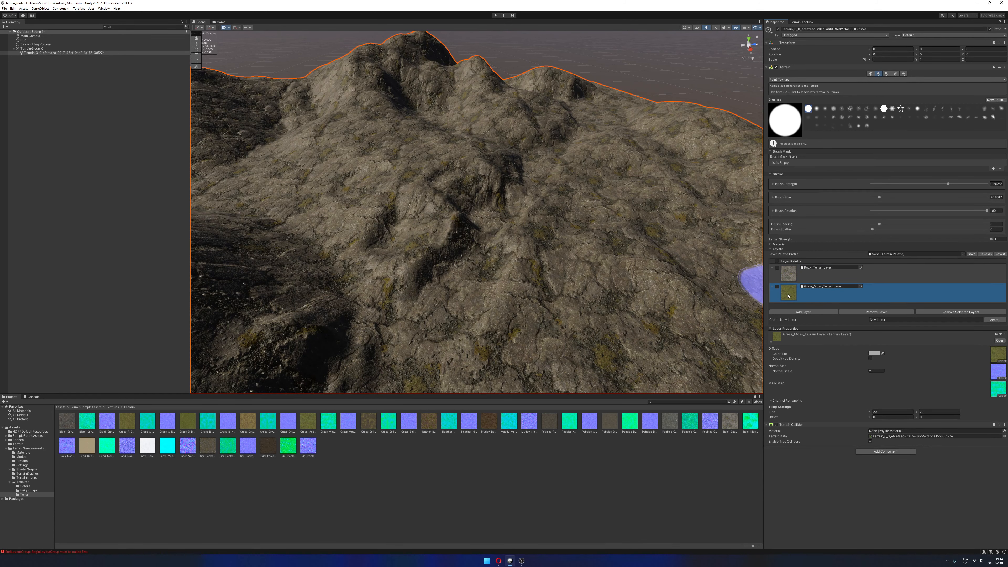
middle_click_drag(553, 217, 550, 225)
scroll(552, 227, "up", 2)
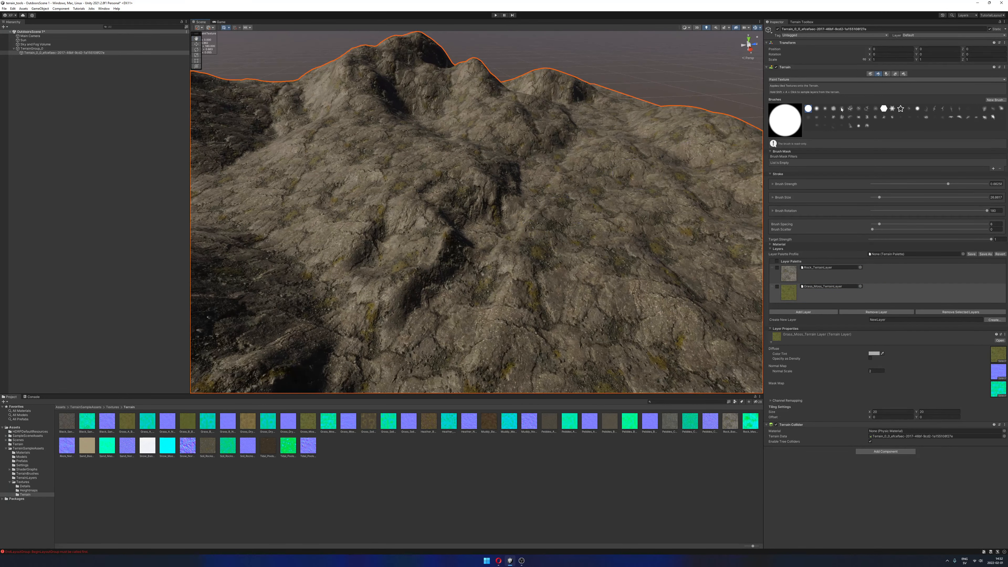
left_click(850, 108)
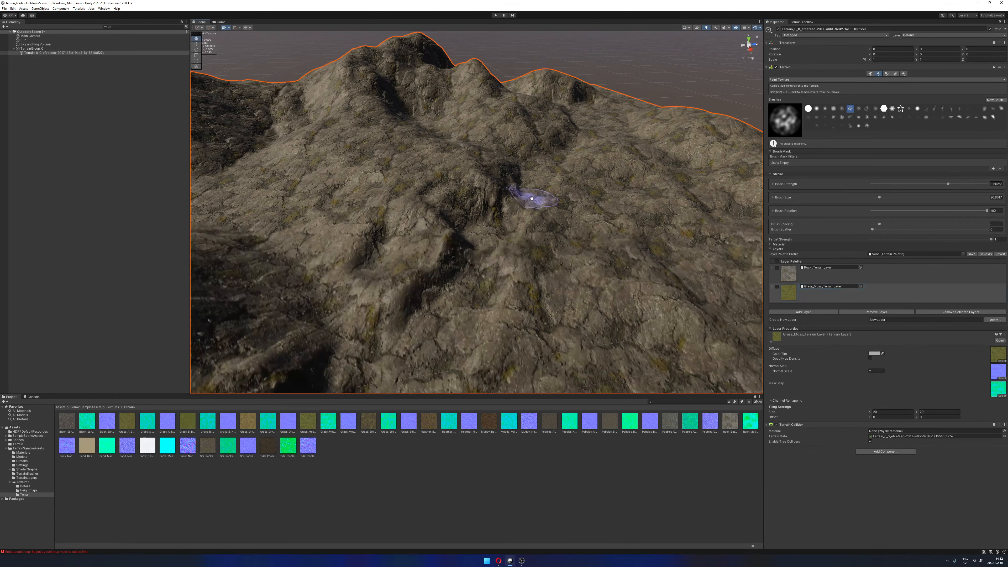
Raise the brush strength to about 0.9 and adjust the brush size for painting a strip along the valley.
right_click_drag(532, 197, 541, 197)
key("w")
left_click_drag(938, 184, 875, 198)
right_click_drag(538, 212, 539, 211)
key("w")
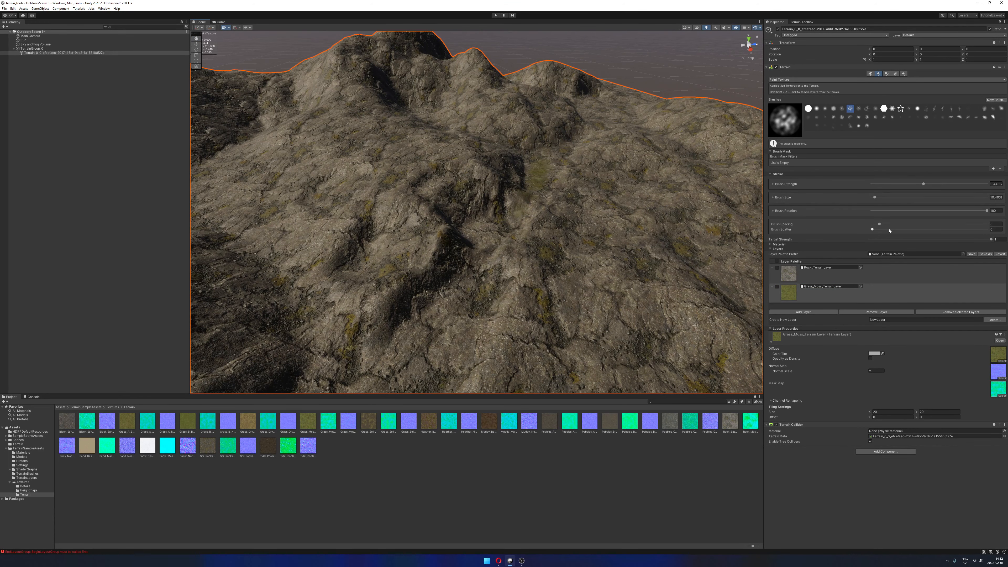
left_click_drag(924, 185, 978, 184)
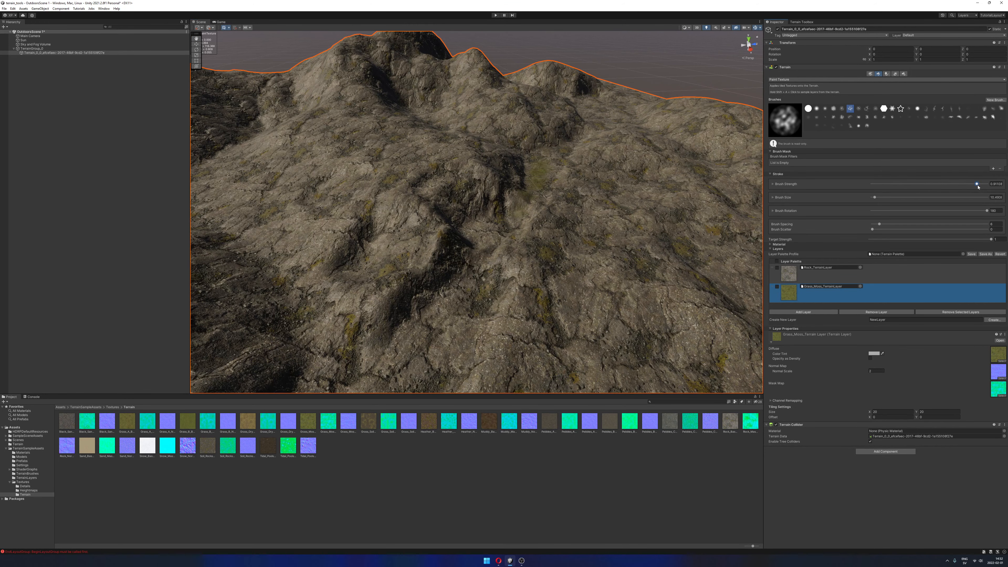
left_click_drag(876, 198, 880, 198)
Paint a grass moss strip along the valley gully between the rocky slopes.
mouse_move(528, 187)
left_mouse_down()
mouse_move(462, 315)
mouse_move(548, 152)
mouse_move(580, 128)
left_mouse_up()
mouse_move(596, 187)
right_mouse_down()
mouse_move(559, 210)
mouse_move(550, 193)
right_mouse_up()
key("w")
key("d")
mouse_move(581, 180)
left_mouse_down()
mouse_move(629, 120)
mouse_move(660, 145)
mouse_move(665, 105)
left_mouse_up()
middle_click_drag(457, 282, 595, 169)
mouse_move(528, 194)
left_mouse_down()
mouse_move(466, 246)
mouse_move(453, 194)
mouse_move(412, 248)
mouse_move(393, 239)
mouse_move(390, 316)
mouse_move(445, 272)
left_mouse_up()
key("d")
mouse_move(516, 239)
right_mouse_down()
mouse_move(554, 223)
mouse_move(567, 234)
right_mouse_up()
key("s")
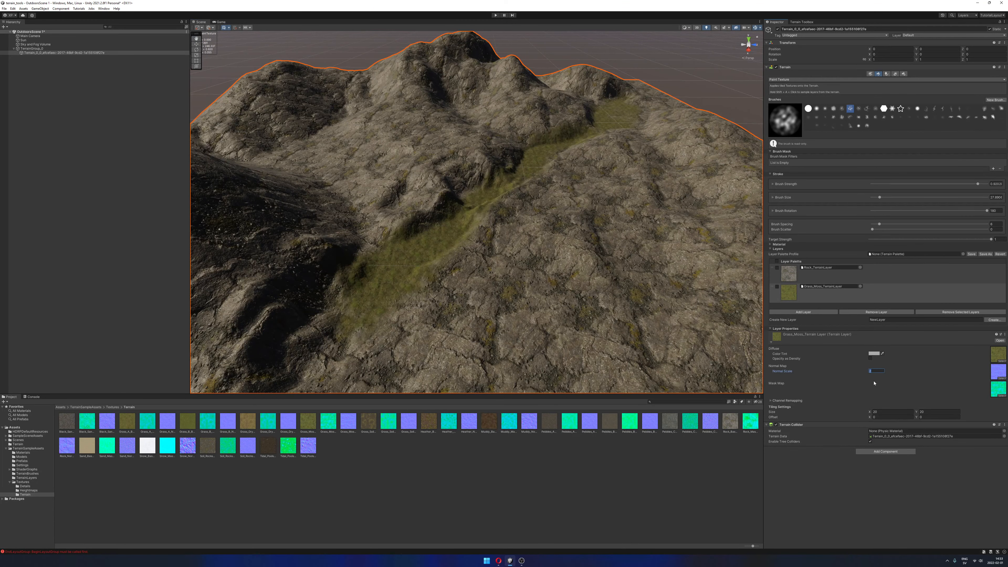
Set the grass moss layer's normal scale to 10 and inspect the painted strip up close.
type("10")
left_click_drag(615, 235, 667, 212, "alt")
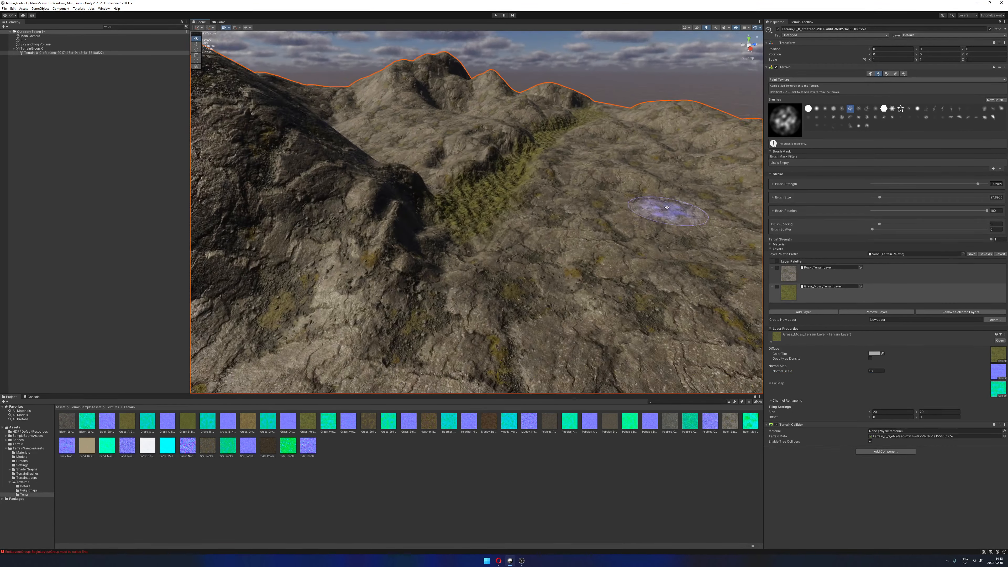
right_click_drag(667, 212, 632, 243, "alt")
left_click_drag(631, 243, 663, 231, "alt")
right_click_drag(663, 231, 667, 236, "alt")
left_click_drag(667, 236, 680, 232, "alt")
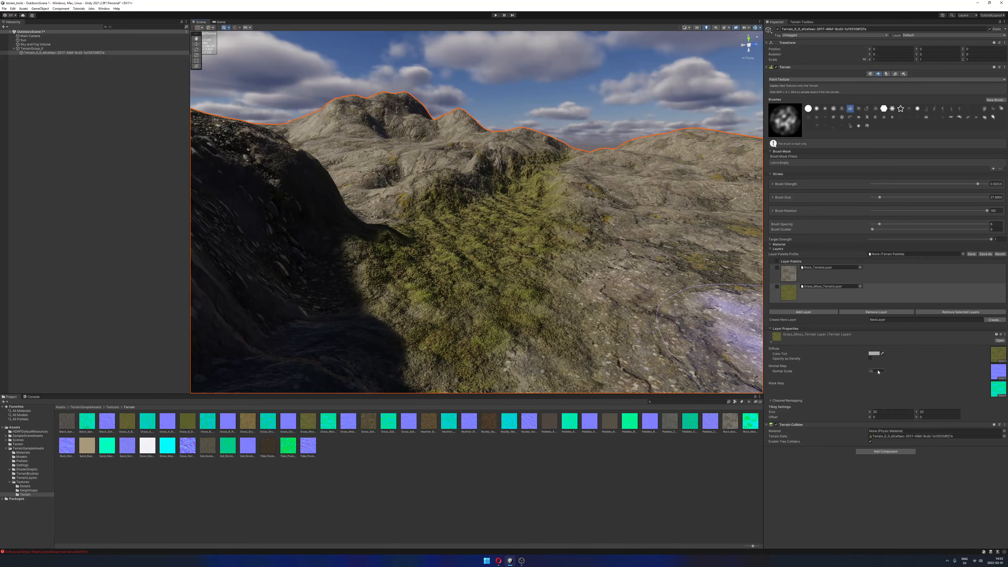
Set the grass moss layer's normal scale to 3 and check the strip from a distance.
type("3")
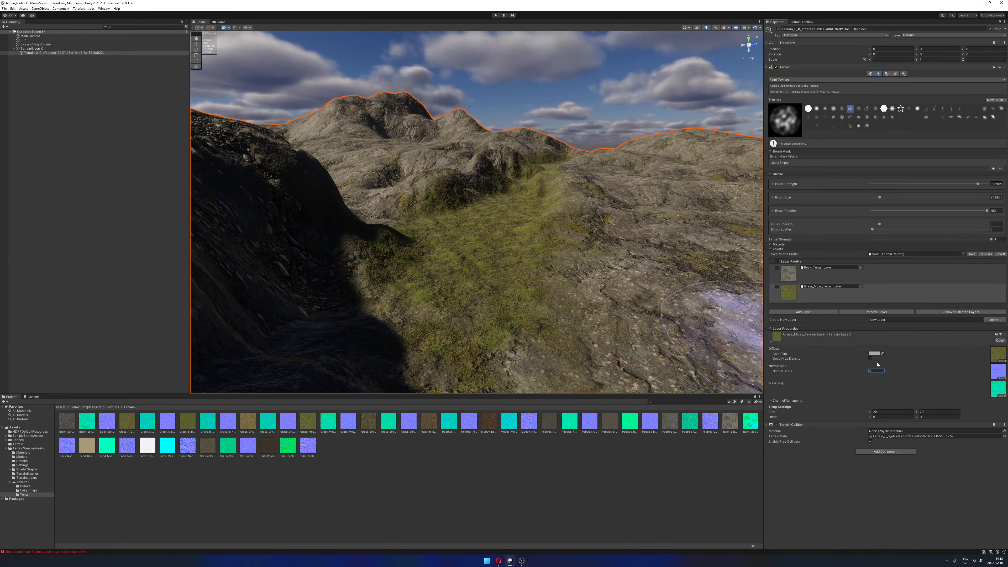
mouse_move(651, 254)
left_mouse_down("alt")
mouse_move(594, 247)
mouse_move(551, 266)
mouse_move(554, 279)
mouse_move(531, 253)
mouse_move(510, 264)
left_mouse_up("alt")
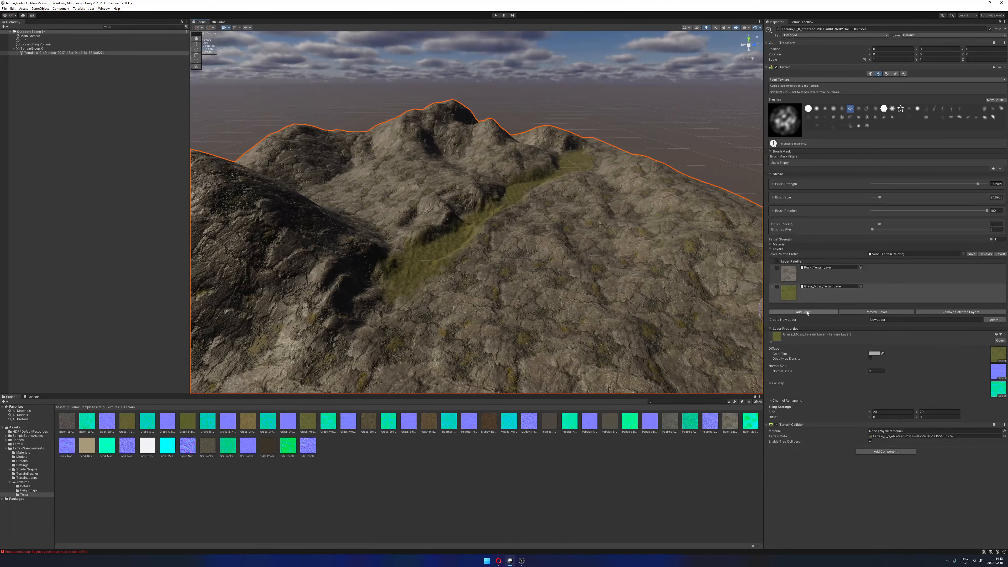
Add the sand terrain layer to the layer palette and move it above the rock layer.
left_click(804, 312)
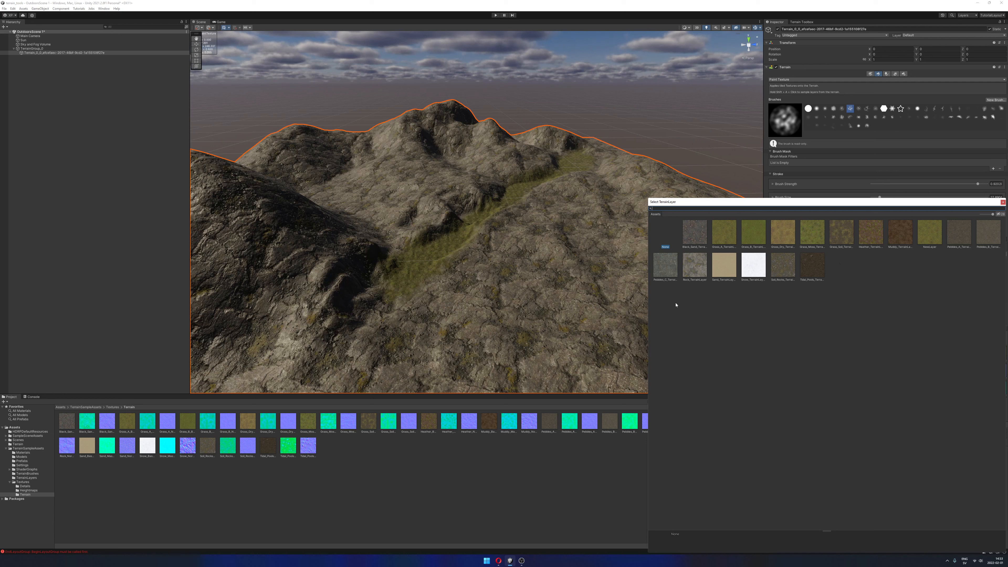
left_click(701, 237)
left_click(725, 268)
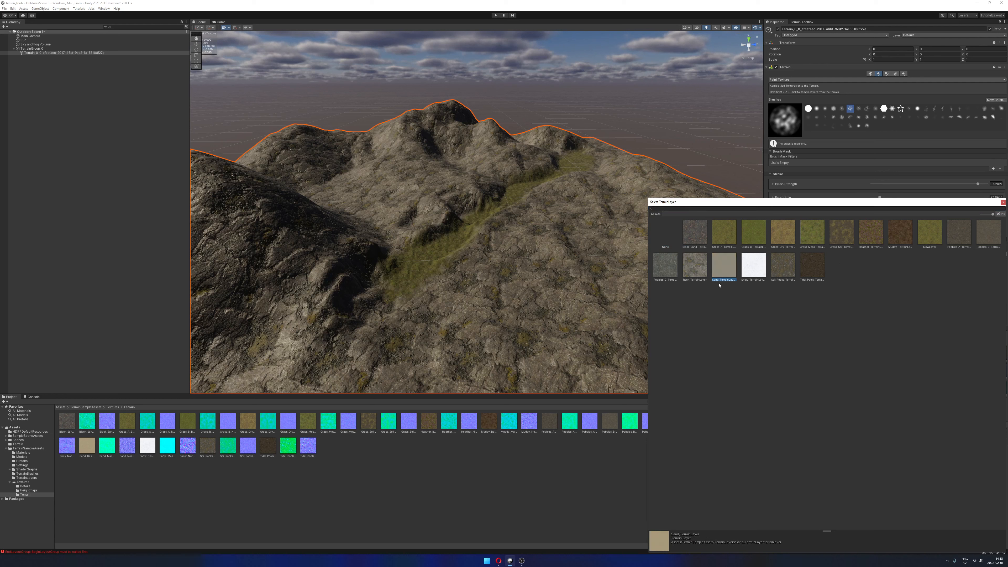
double_click(728, 270)
left_click_drag(798, 315, 797, 274)
left_click_drag(614, 239, 609, 240, "alt")
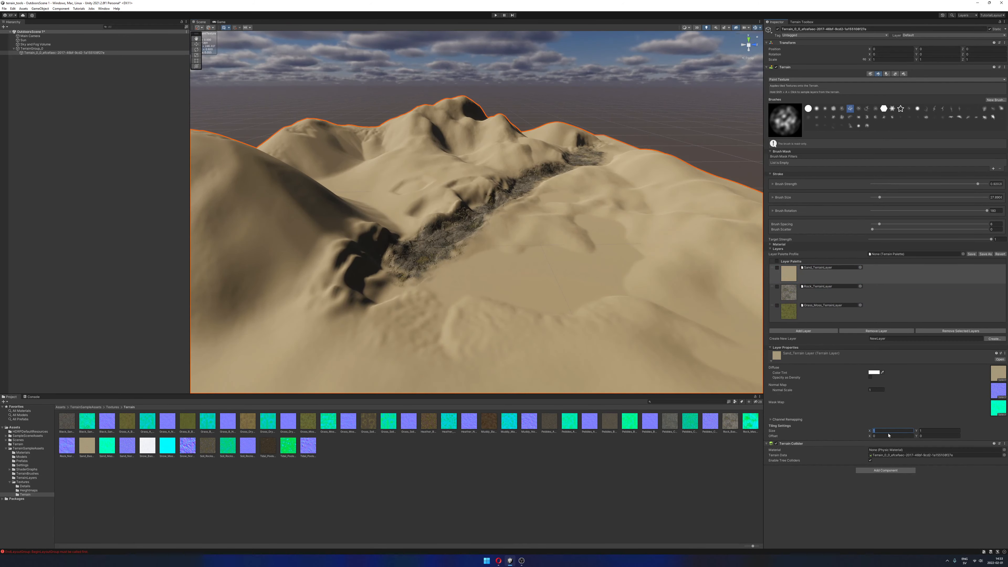
Try a tiling size of 100 by 100 on the sand layer and settle on 50 by 50.
type("100")
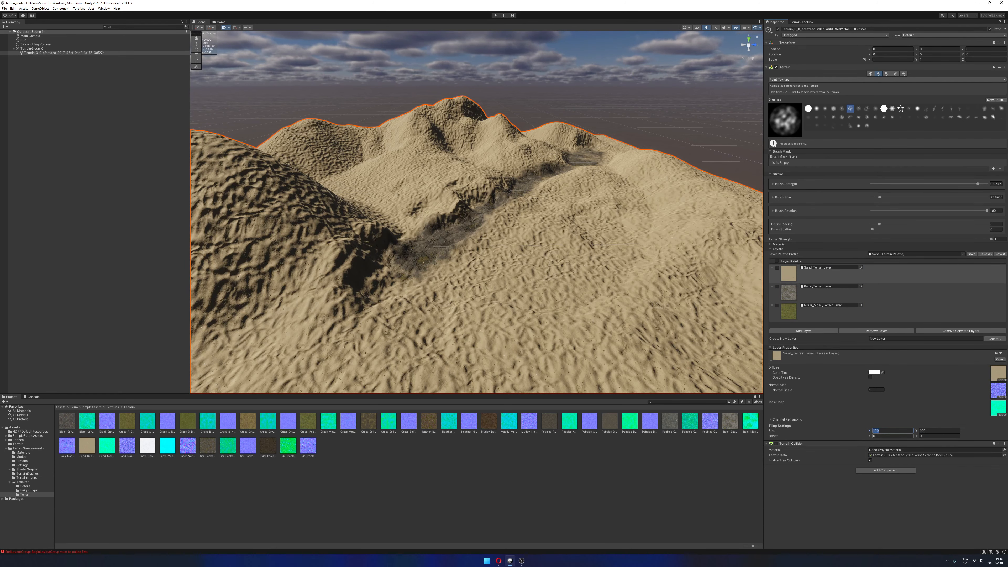
type("50")
key("Tab")
type("50")
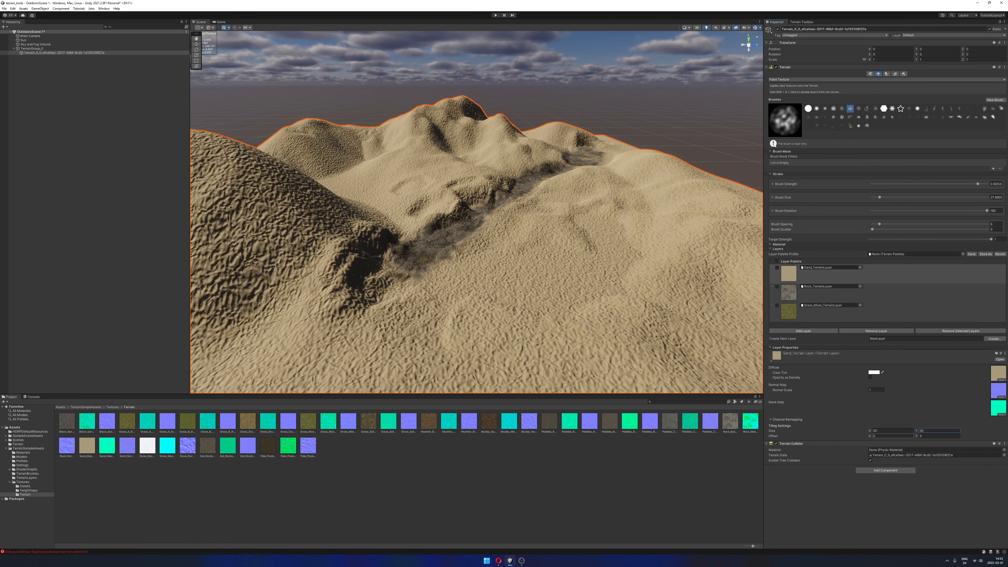
Move the sand layer below the rock and grass moss layers in the layer palette.
left_click_drag(790, 274, 790, 294)
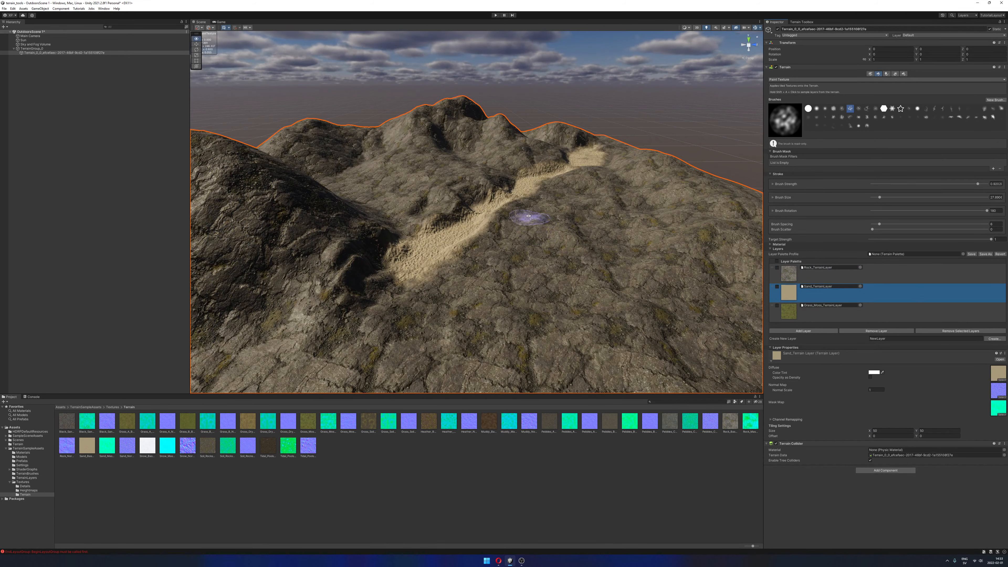
right_click_drag(529, 216, 537, 217)
left_click_drag(774, 293, 774, 313)
middle_click_drag(517, 223, 536, 221)
Try painting sand on the slope beside the grass strip at the current brush strength and undo the strokes.
scroll(533, 221, "up", 3)
right_click_drag(532, 220, 565, 214)
middle_click_drag(525, 175, 533, 196)
scroll(536, 196, "up", 2)
left_click(537, 195)
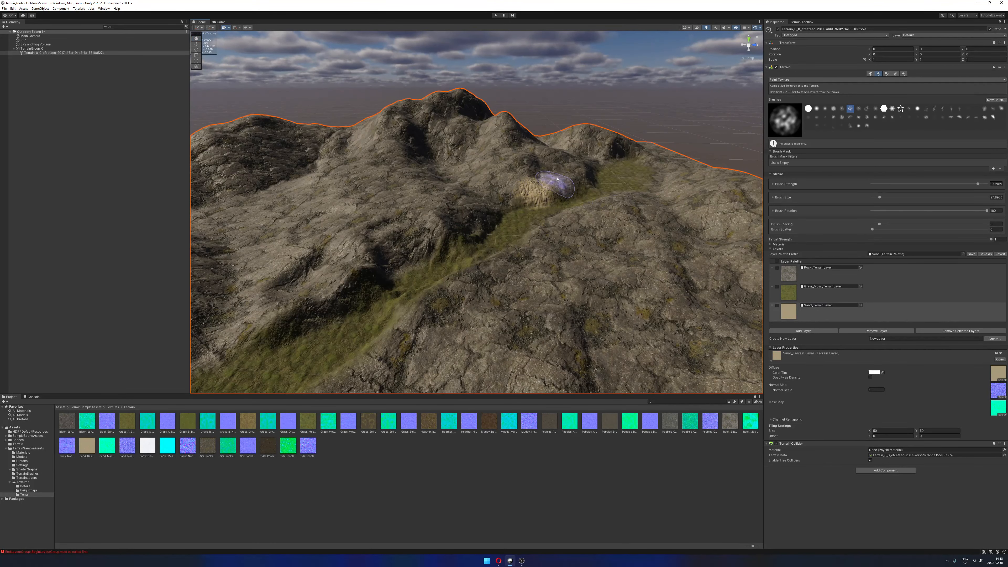
left_click(559, 173)
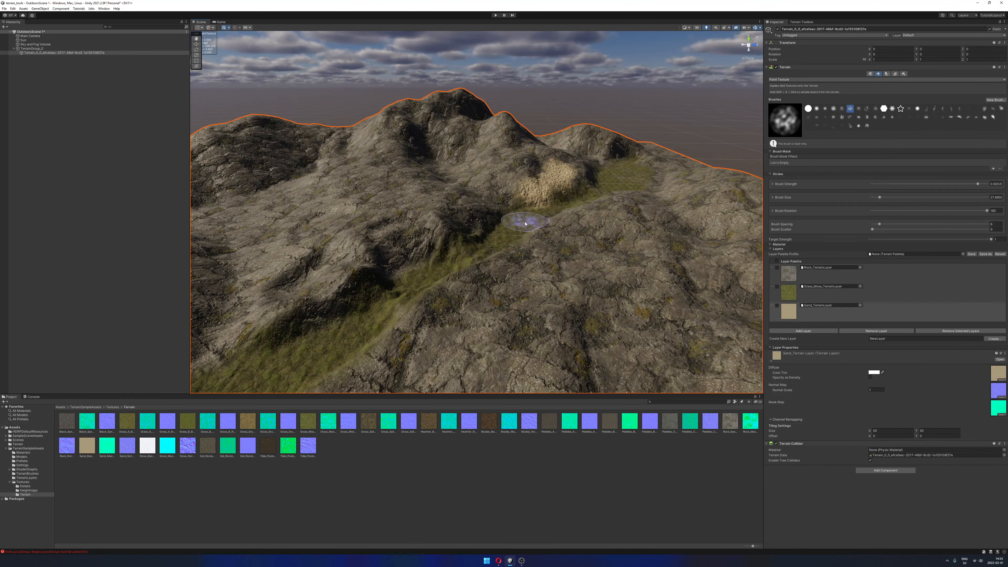
key("ctrl+z")
key("ctrl+z")
key("ctrl+z")
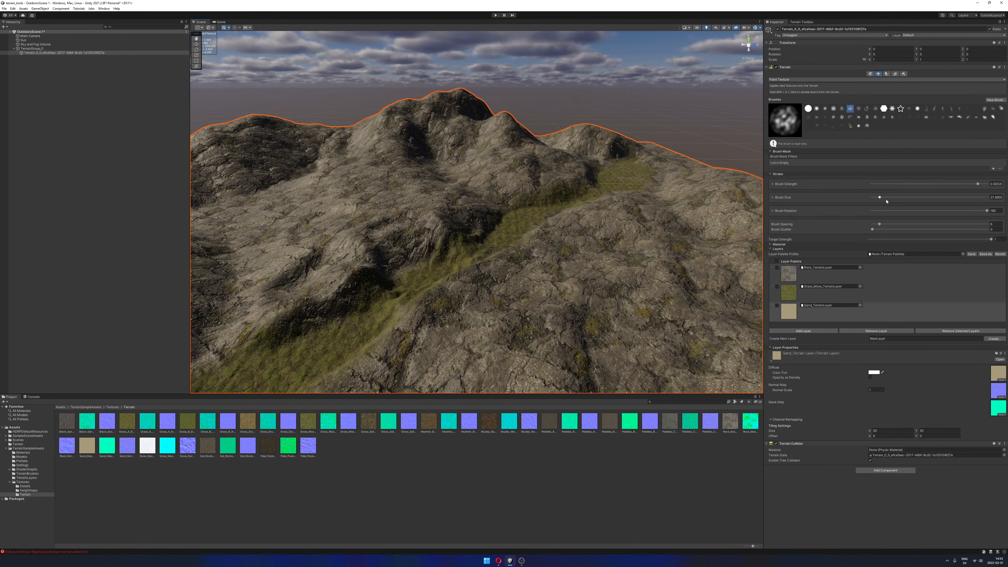
Reduce the brush strength to about 0.2, try a sand stroke beside the grass strip, and undo it.
left_click(898, 184)
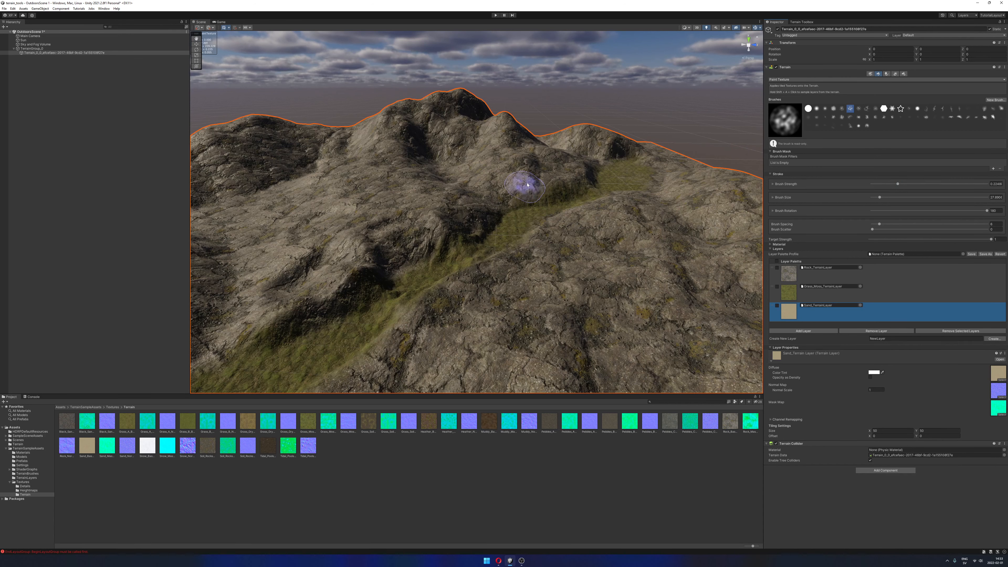
left_click_drag(522, 180, 594, 171)
key("ctrl+z")
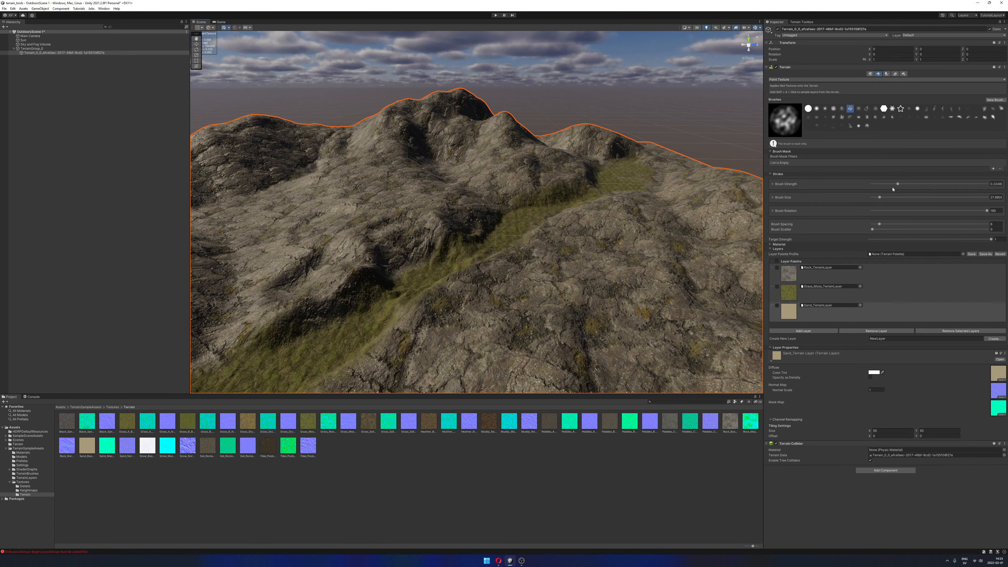
Lower the brush strength to nearly zero and paint sand gradually along both sides of the grass strip.
left_click_drag(898, 184, 871, 188)
mouse_move(522, 198)
left_mouse_down()
mouse_move(570, 176)
mouse_move(559, 181)
left_mouse_up()
mouse_move(497, 201)
left_mouse_down()
mouse_move(444, 230)
mouse_move(506, 179)
mouse_move(600, 151)
left_mouse_up()
mouse_move(504, 234)
left_mouse_down()
mouse_move(405, 236)
mouse_move(371, 270)
mouse_move(349, 274)
mouse_move(417, 231)
mouse_move(497, 237)
mouse_move(489, 234)
mouse_move(513, 226)
mouse_move(514, 252)
mouse_move(589, 181)
mouse_move(612, 210)
mouse_move(590, 167)
mouse_move(567, 205)
mouse_move(590, 264)
mouse_move(612, 249)
mouse_move(603, 231)
left_mouse_up()
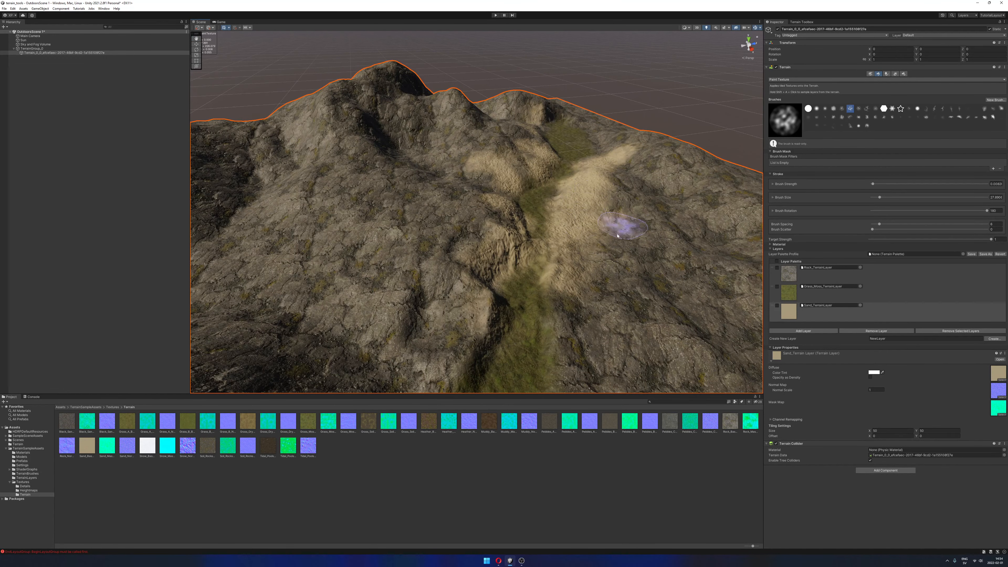
Try painting sand broadly over the slope beside the grass strip with a larger brush and undo the strokes.
mouse_move(631, 222)
left_mouse_down("alt")
mouse_move(639, 244)
mouse_move(623, 246)
left_mouse_up("alt")
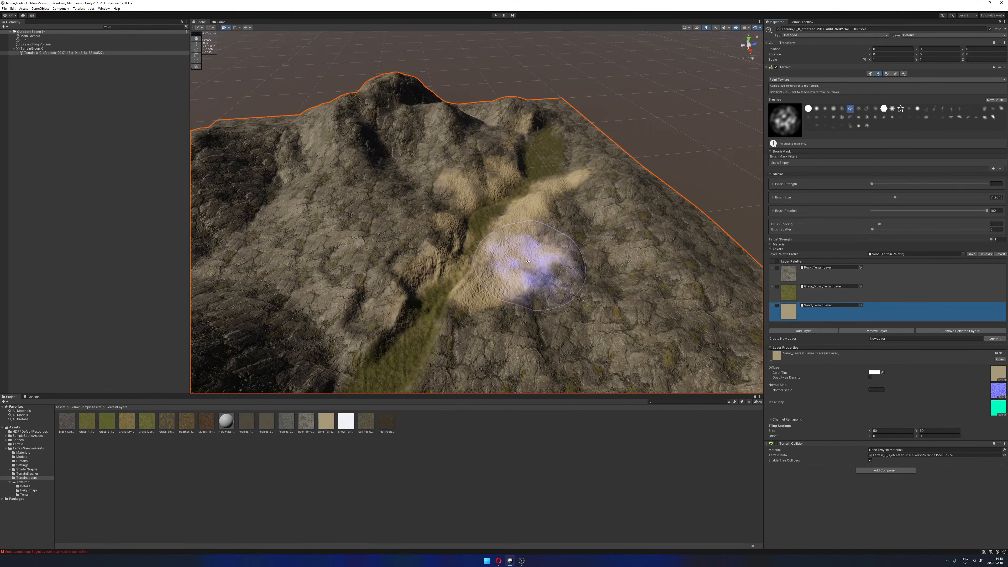
right_click_drag(522, 266, 532, 240, "alt")
mouse_move(533, 240)
left_mouse_down("alt")
mouse_move(541, 252)
mouse_move(559, 236)
mouse_move(468, 294)
mouse_move(544, 262)
mouse_move(542, 222)
mouse_move(528, 290)
mouse_move(557, 258)
left_mouse_up("alt")
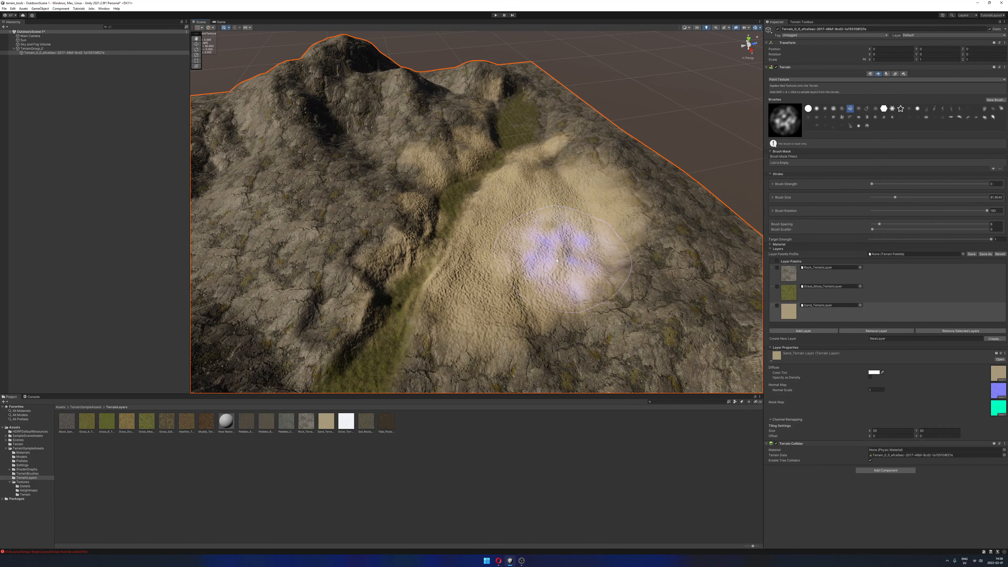
key("ctrl+z")
key("ctrl+z")
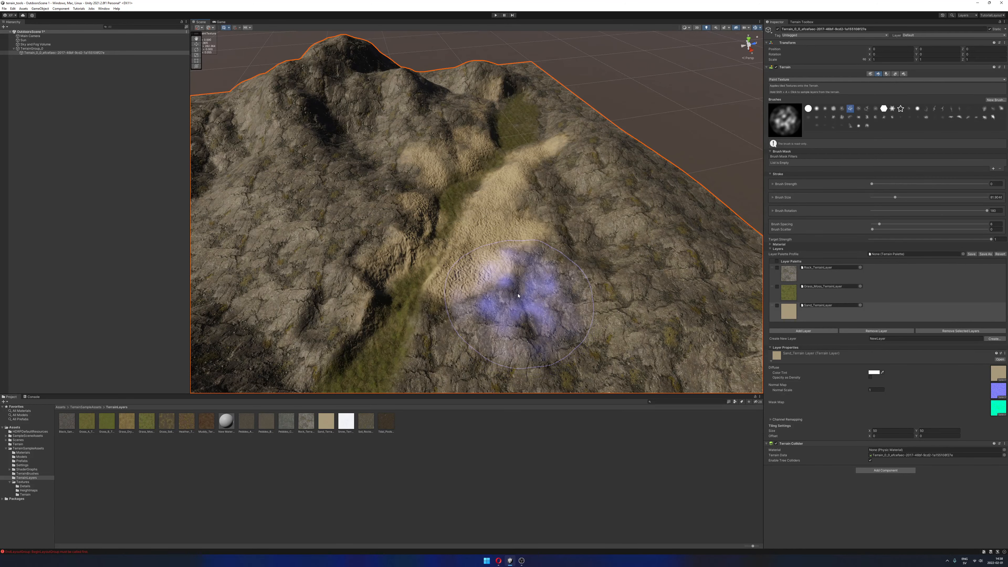
Paint sand down the slope beside the grass strip and repaint rock over it, leaving a narrow sandy edge.
left_click_drag(519, 263, 439, 326)
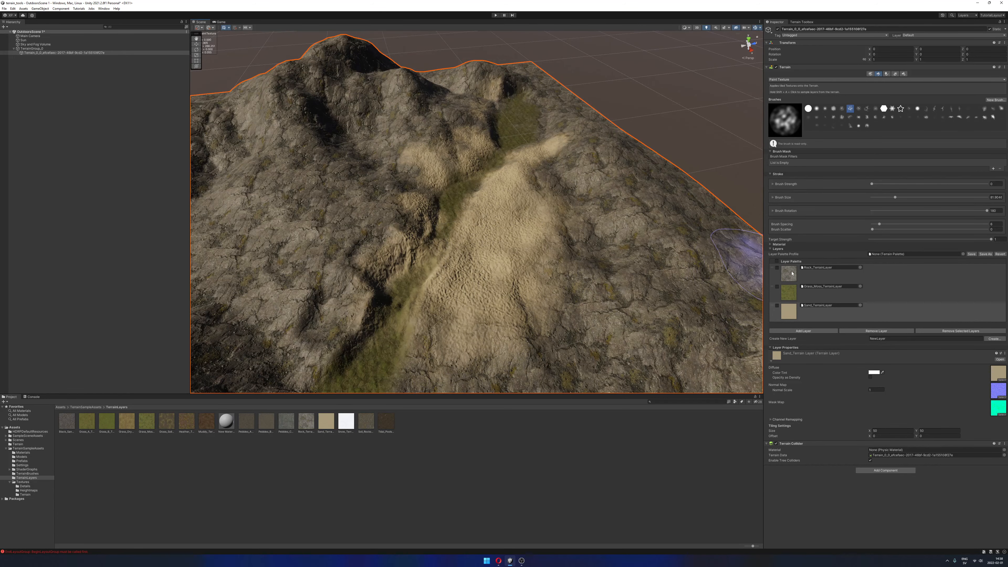
left_click(790, 274)
mouse_move(563, 212)
left_mouse_down()
mouse_move(535, 297)
mouse_move(491, 310)
mouse_move(473, 292)
mouse_move(529, 173)
mouse_move(506, 288)
mouse_move(419, 158)
mouse_move(477, 111)
mouse_move(368, 276)
mouse_move(630, 170)
mouse_move(630, 160)
mouse_move(612, 162)
mouse_move(598, 201)
left_mouse_up()
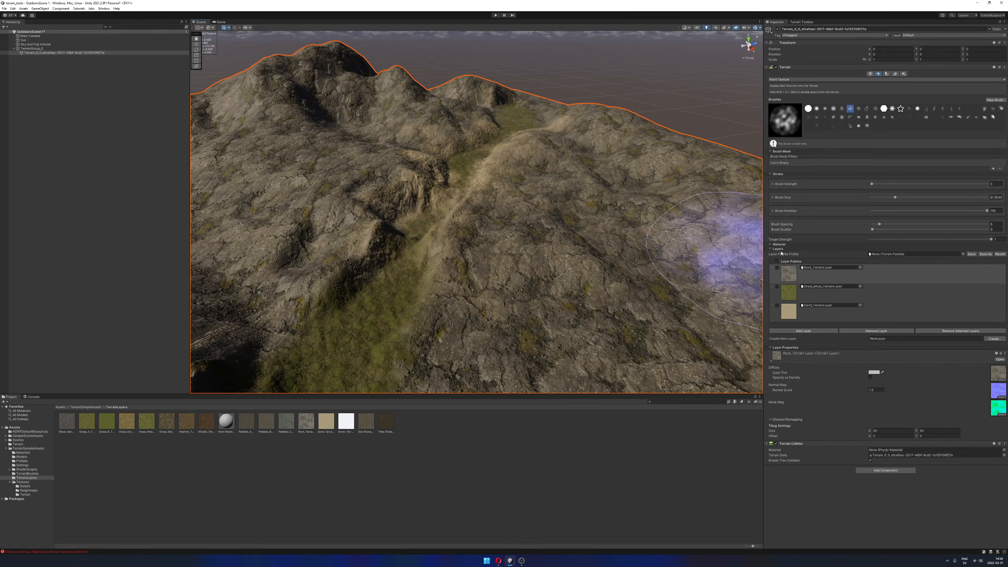
Collapse the terrain layer settings and switch the terrain to tree painting.
left_click(777, 248)
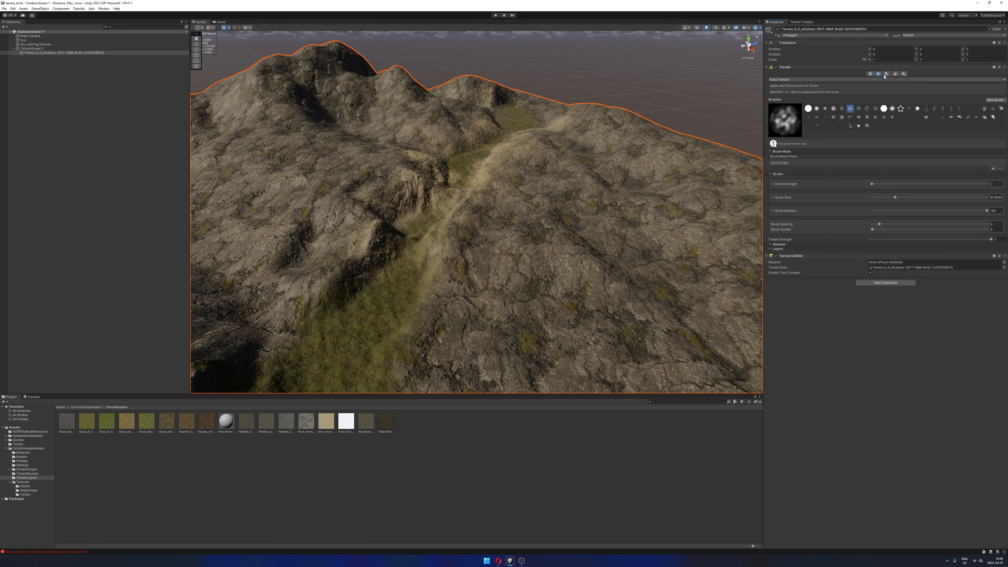
left_click(887, 74)
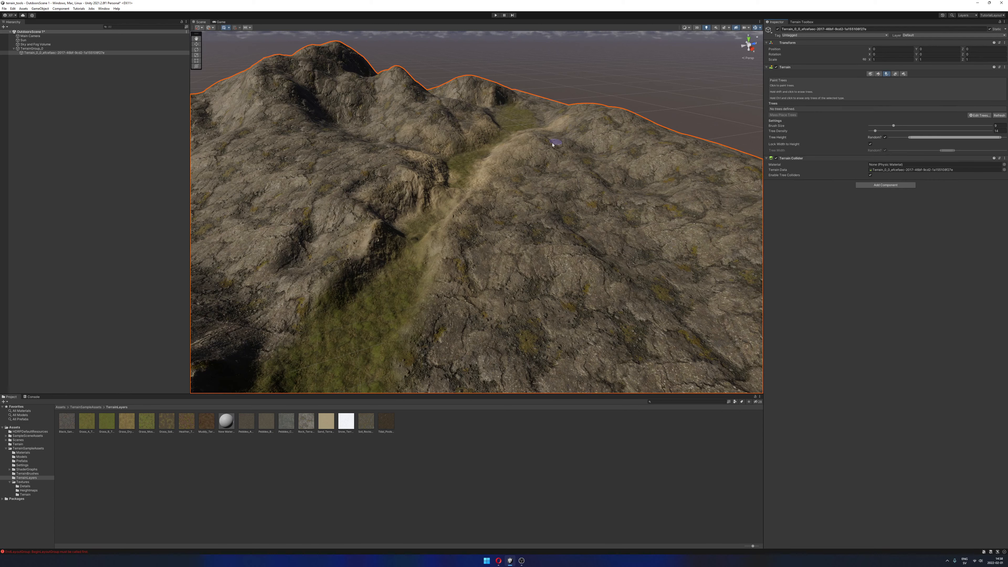
scroll(548, 167, "up", 3)
scroll(548, 166, "down", 4)
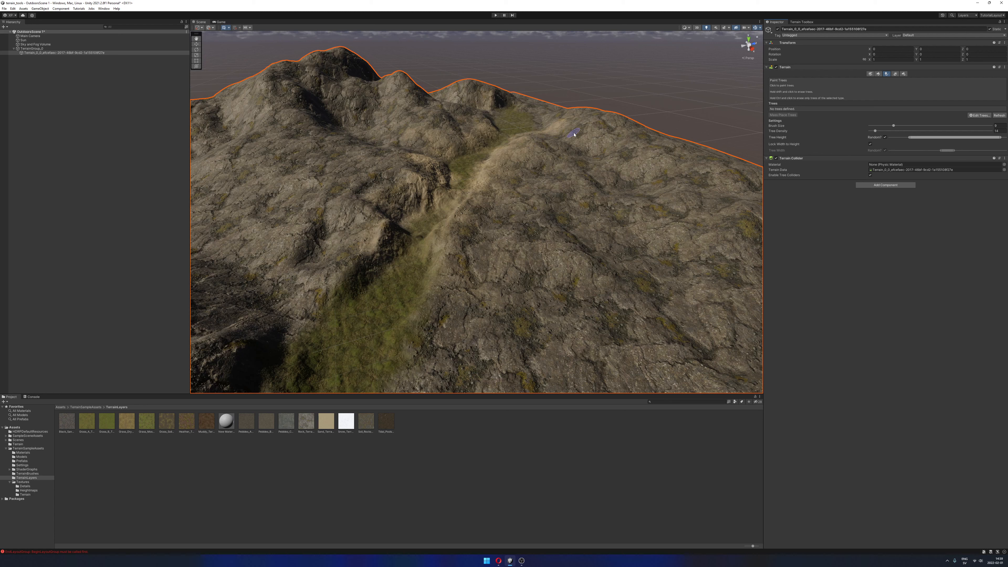
Add the Bamboo_A prefab to the terrain's paintable trees and raise the upper limit of its random tree height range.
left_click(979, 116)
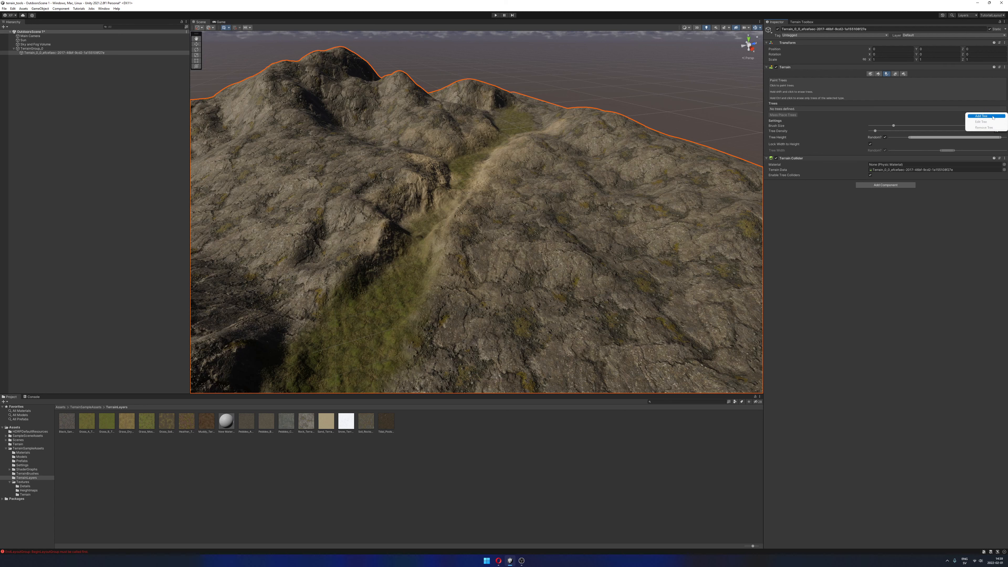
left_click(984, 120)
left_click_drag(326, 75, 429, 80)
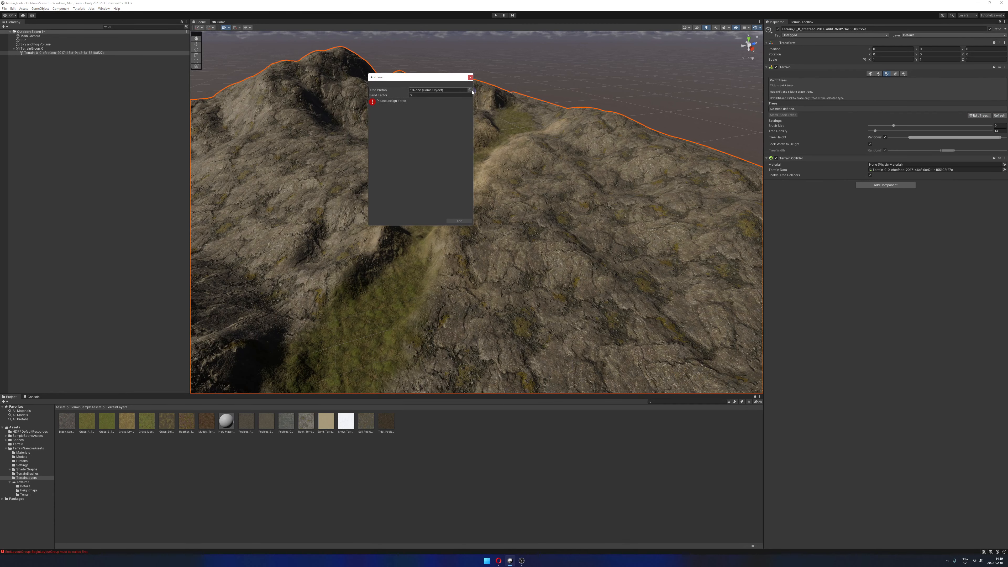
left_click(466, 91)
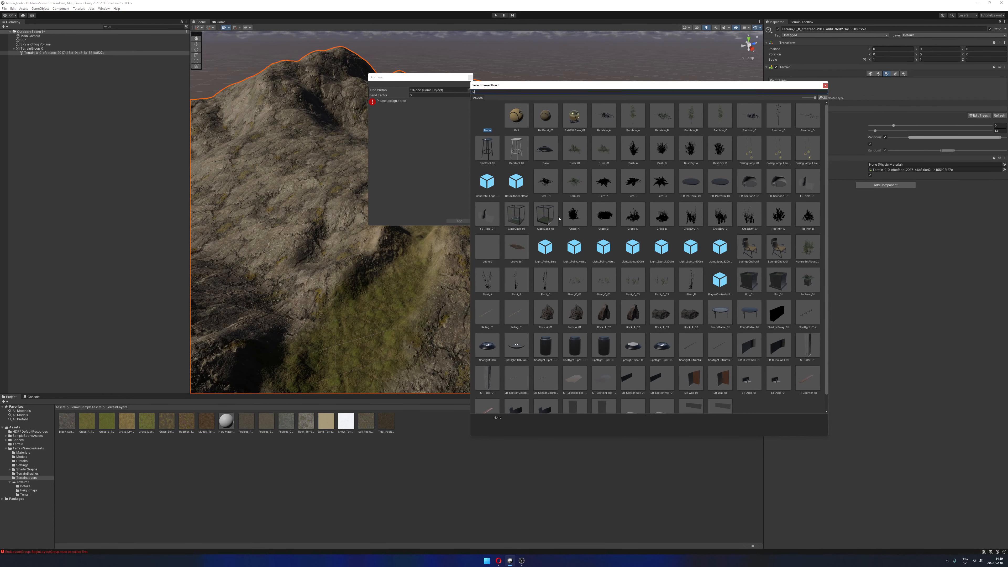
double_click(635, 116)
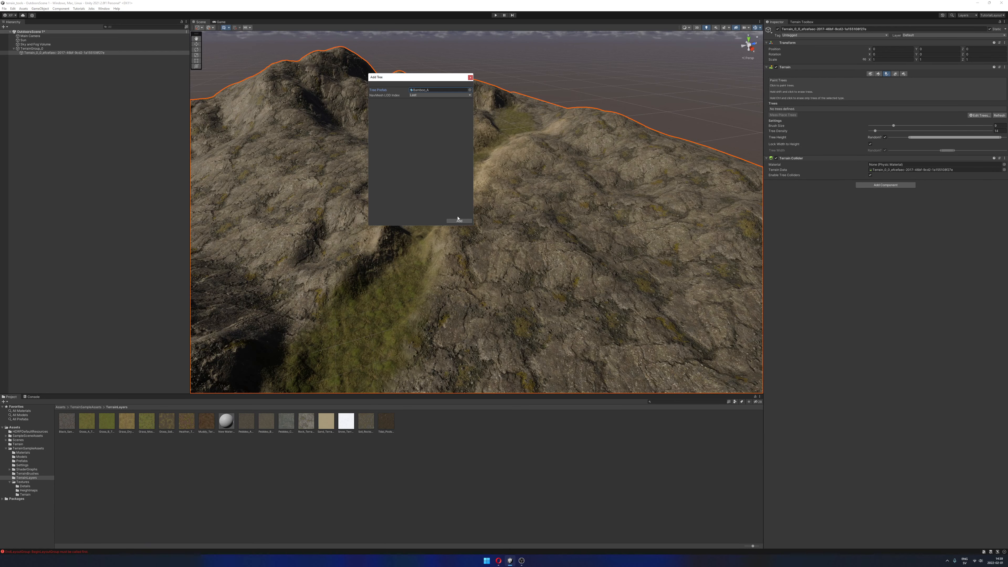
left_click(459, 220)
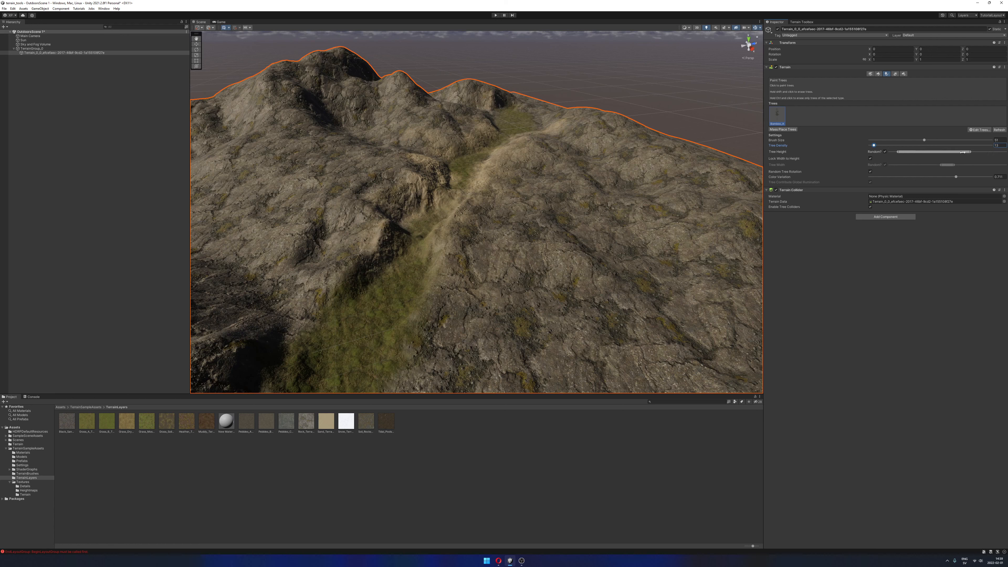
left_click_drag(963, 152, 989, 154)
Try painting dense bamboo over the rocky slope with a large brush and undo the stroke.
scroll(536, 198, "up", 5)
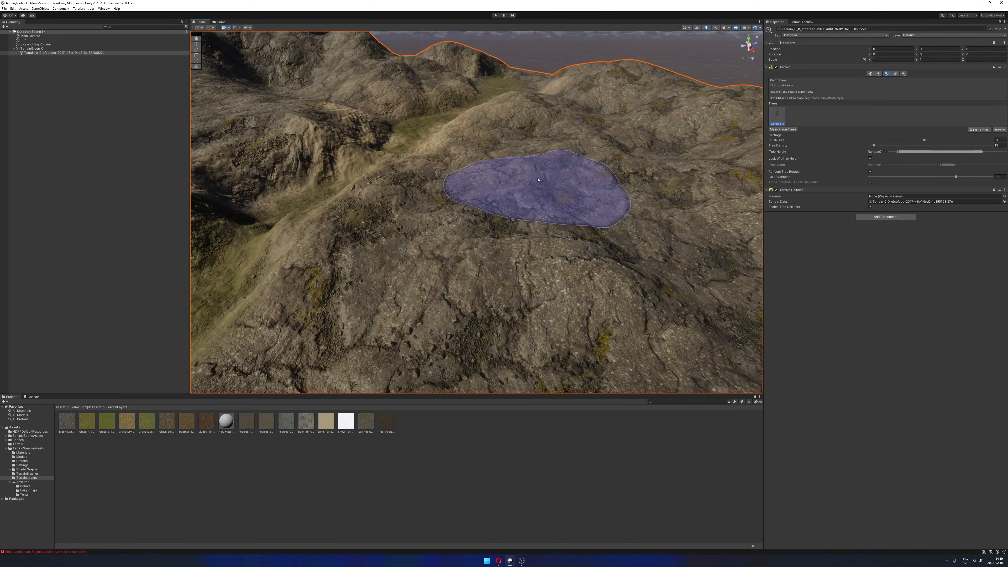
mouse_move(538, 180)
left_mouse_down()
mouse_move(533, 210)
mouse_move(514, 198)
mouse_move(564, 185)
left_mouse_up()
mouse_move(564, 185)
right_mouse_down()
mouse_move(578, 181)
mouse_move(551, 166)
mouse_move(604, 179)
right_mouse_up()
key("q")
key("w")
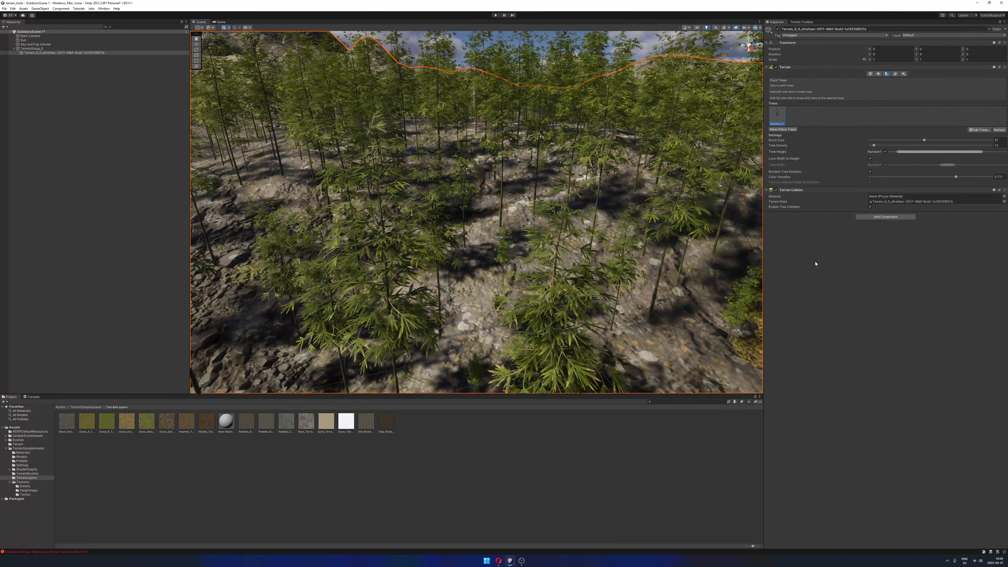
scroll(457, 222, "down", 10)
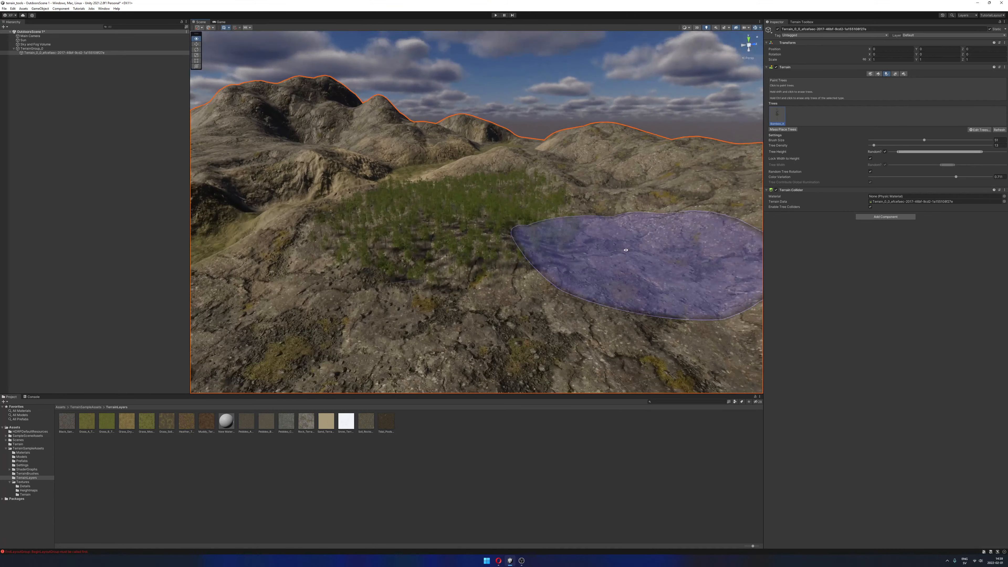
key("ctrl+z")
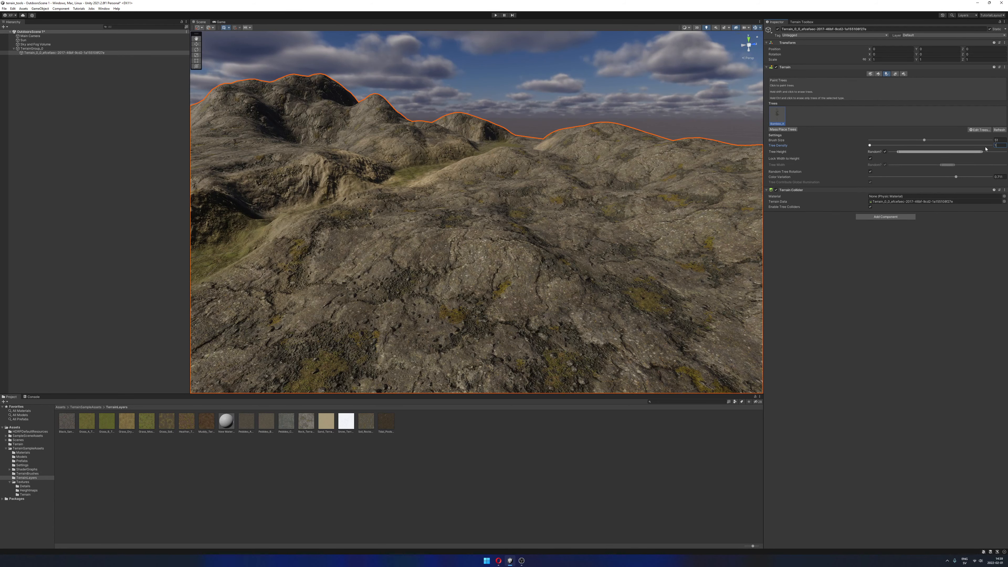
Try placing bamboo on the slope with minimum tree density and a smaller brush, and undo the placement.
key("w")
key("d")
right_click_drag(544, 235, 544, 236)
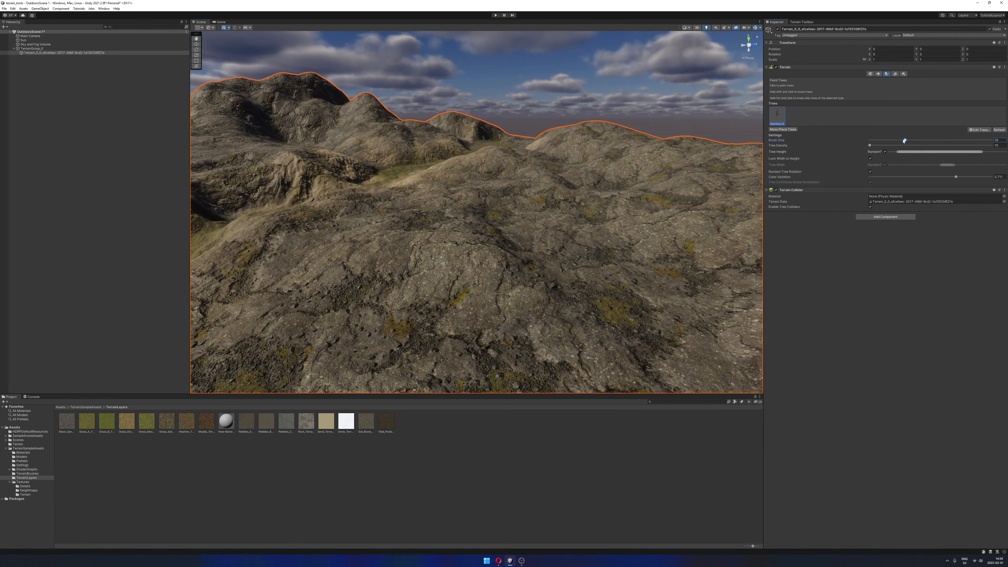
left_click(480, 230)
key("w")
key("d")
right_click_drag(552, 279, 552, 278)
key("ctrl+z")
Try planting a single bamboo tree on the rocky ground close to the camera and undo it.
scroll(545, 255, "up", 5)
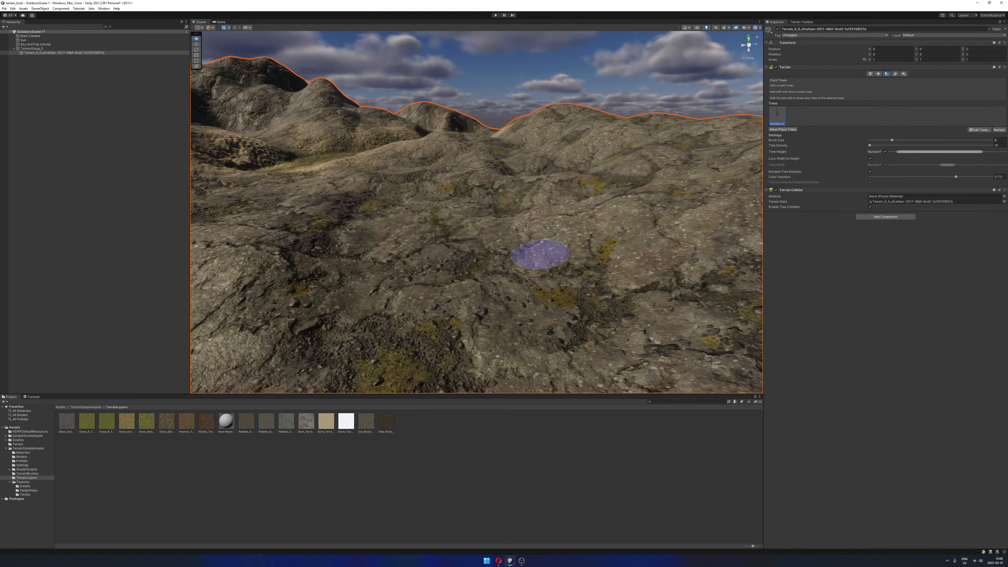
right_click_drag(545, 255, 555, 253)
mouse_move(555, 253)
middle_mouse_down()
mouse_move(567, 246)
mouse_move(516, 228)
middle_mouse_up()
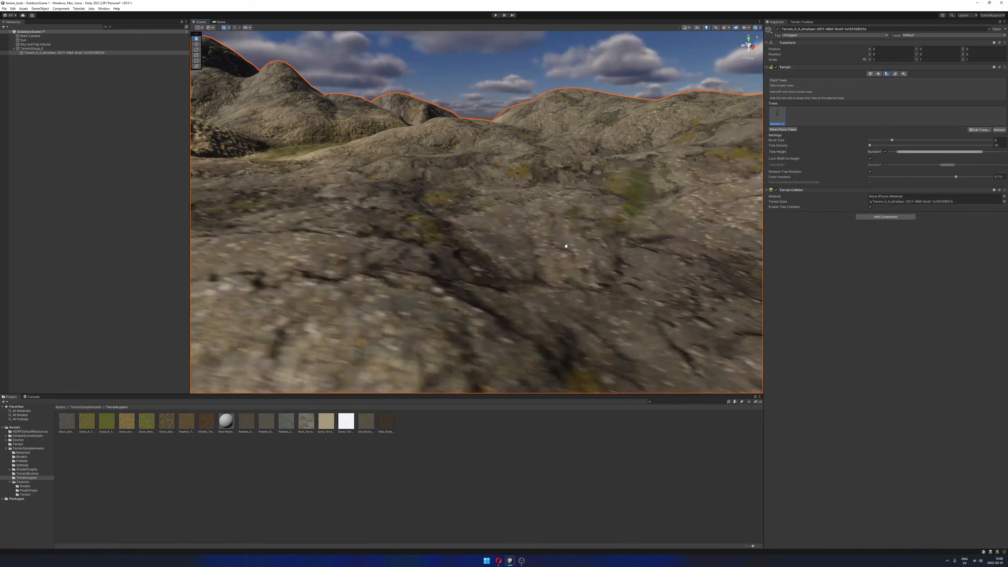
left_click(513, 225)
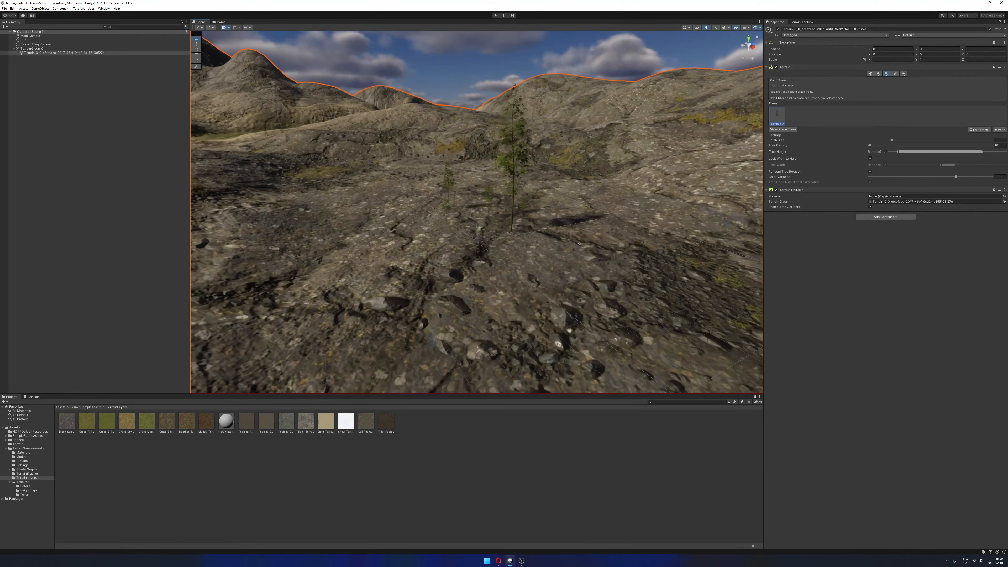
key("ctrl+z")
Plant a small cluster of bamboo trees on the rocky slope using the small brush.
left_click(454, 223)
key("w")
right_click_drag(612, 387, 612, 387)
middle_click_drag(533, 185, 547, 215)
right_click_drag(547, 215, 547, 214)
key("w")
scroll(544, 217, "down", 8)
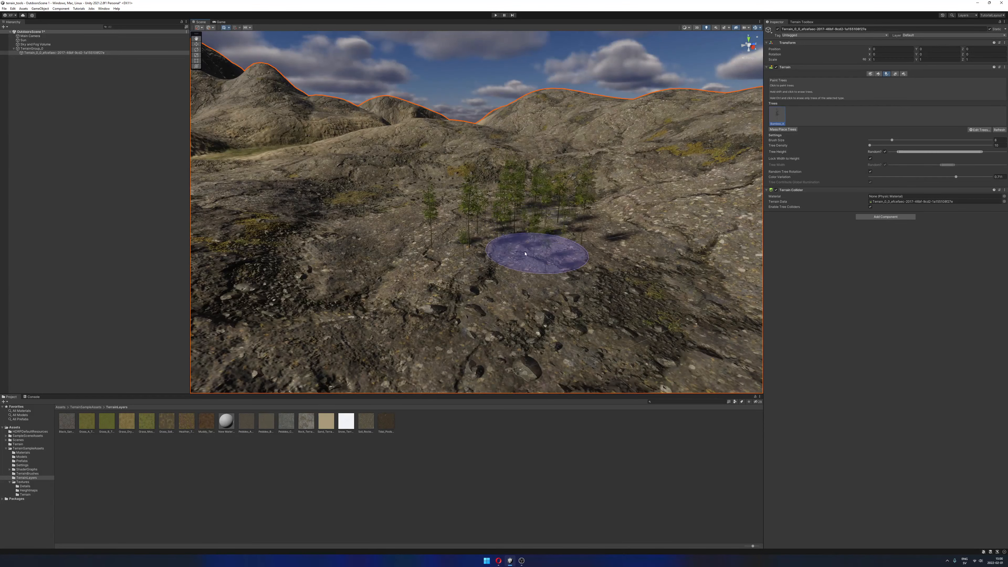
Try extending the bamboo cluster into a wide, dense grove and undo all the painted trees.
mouse_move(524, 253)
left_mouse_down()
mouse_move(522, 293)
mouse_move(664, 236)
mouse_move(524, 158)
mouse_move(423, 205)
mouse_move(405, 274)
mouse_move(418, 293)
mouse_move(446, 239)
mouse_move(589, 325)
mouse_move(591, 221)
left_mouse_up()
scroll(555, 219, "down", 8)
mouse_move(534, 218)
right_mouse_down()
mouse_move(527, 196)
mouse_move(498, 198)
mouse_move(547, 201)
right_mouse_up()
scroll(547, 187, "up", 10)
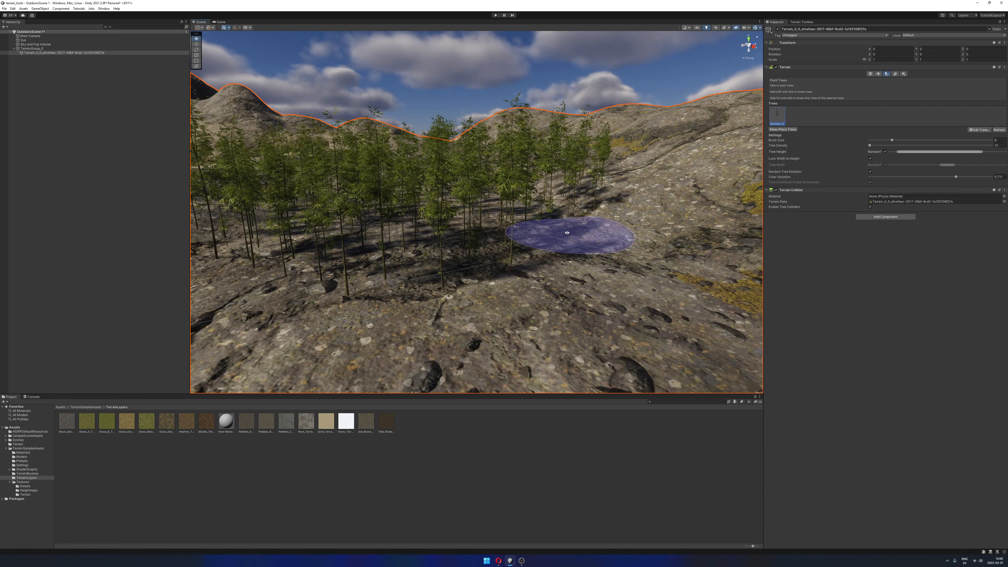
left_click_drag(630, 250, 638, 251, "alt")
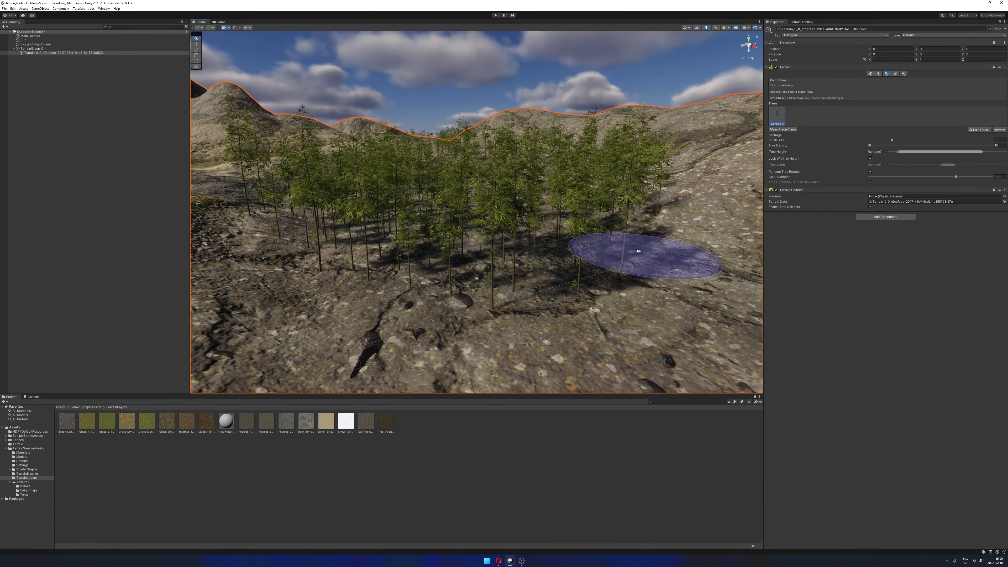
key("ctrl+z")
key("ctrl+z")
right_click_drag(528, 211, 536, 208, "alt")
left_click_drag(536, 209, 530, 208, "alt")
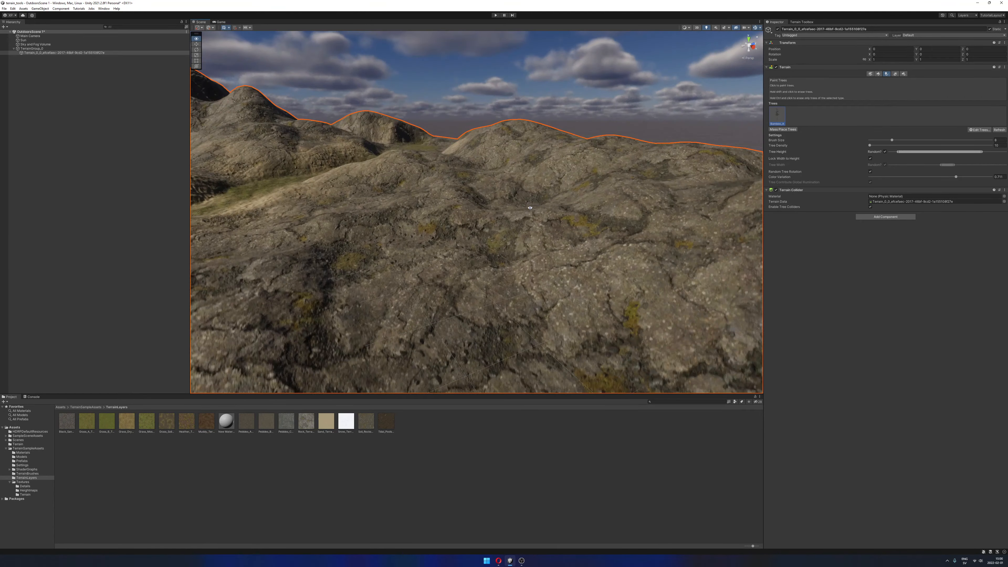
Mass-place bamboo trees over the whole terrain, keeping existing trees.
left_click(788, 130)
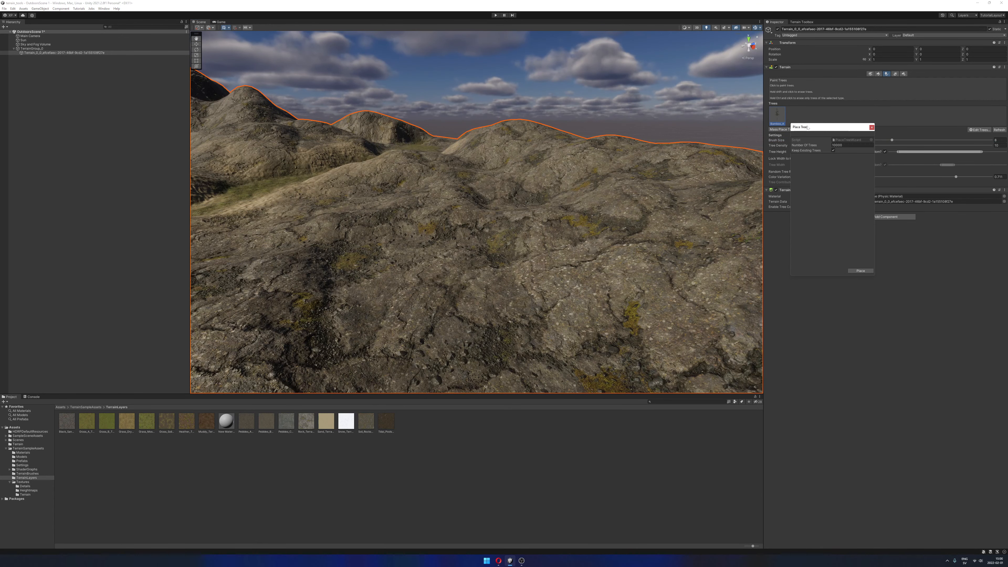
left_click_drag(808, 127, 445, 91)
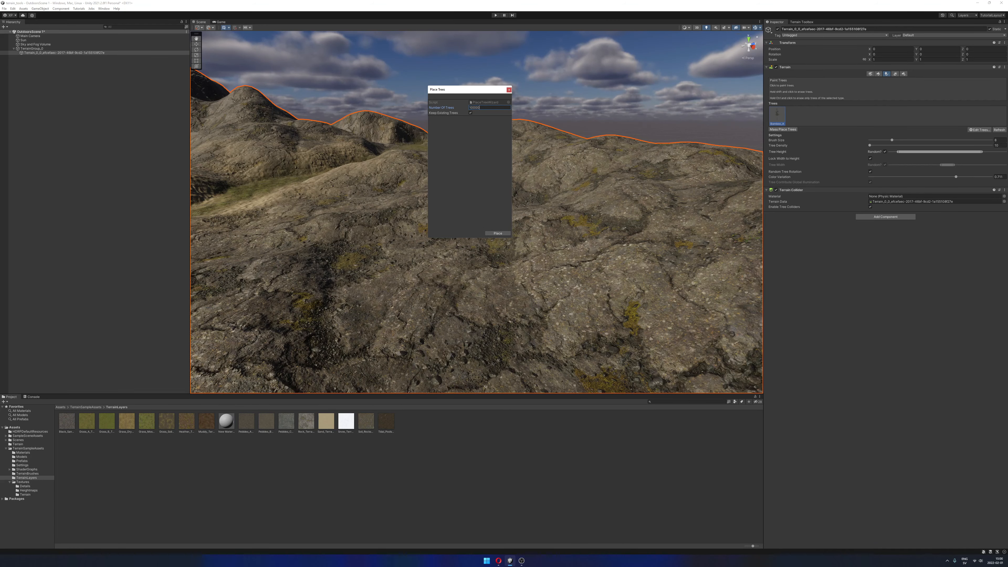
left_click(498, 233)
scroll(473, 171, "up", 3)
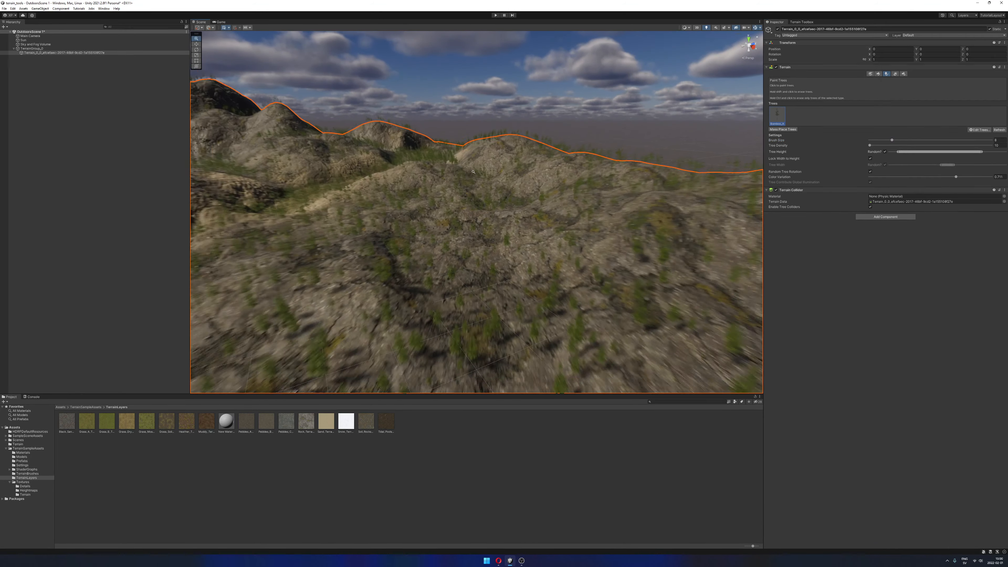
right_click_drag(474, 172, 482, 191, "alt")
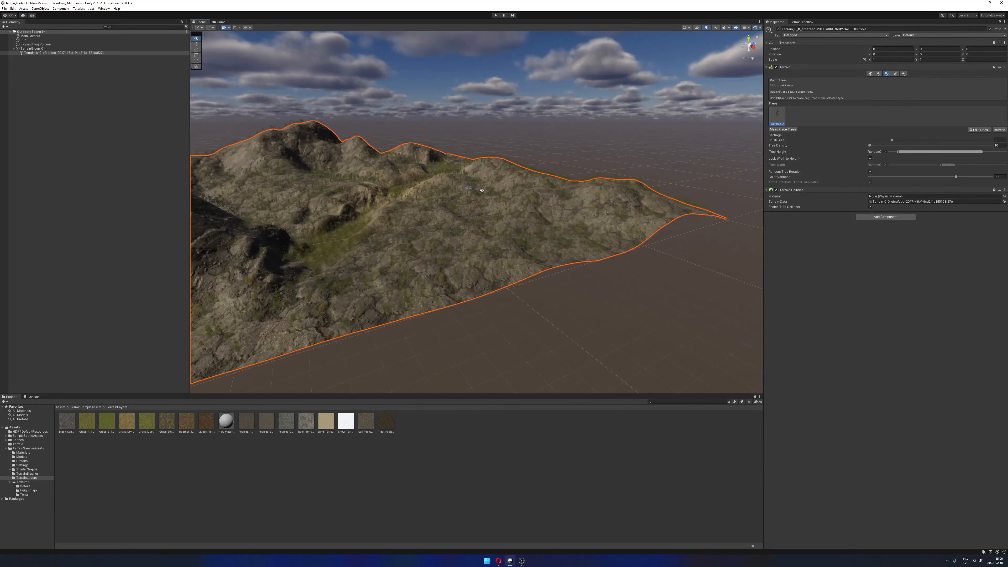
Try mass-placing a far larger number of bamboo trees across the terrain and undo the placement.
left_click(784, 130)
left_click(485, 107)
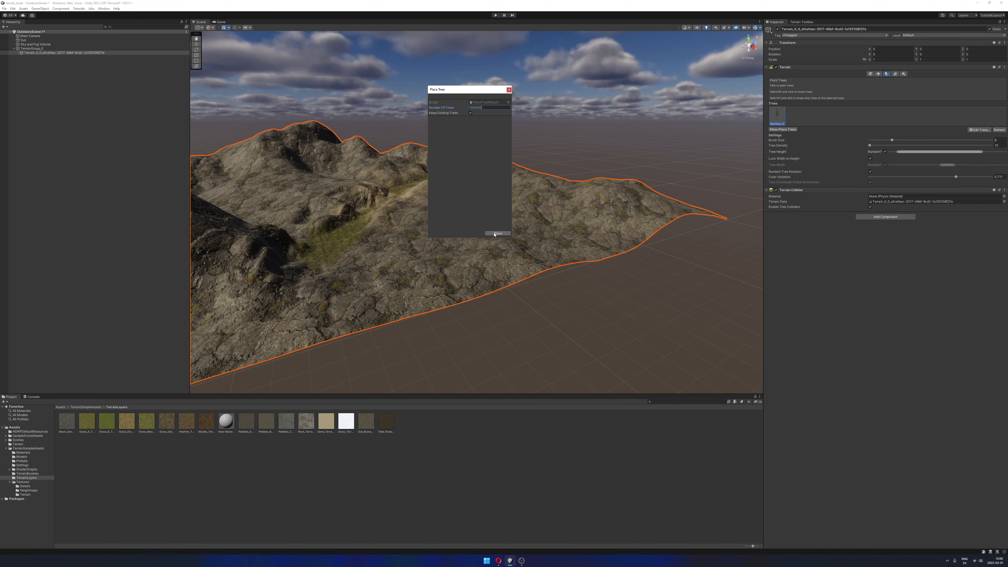
left_click(496, 233)
right_click_drag(461, 183, 583, 160, "alt")
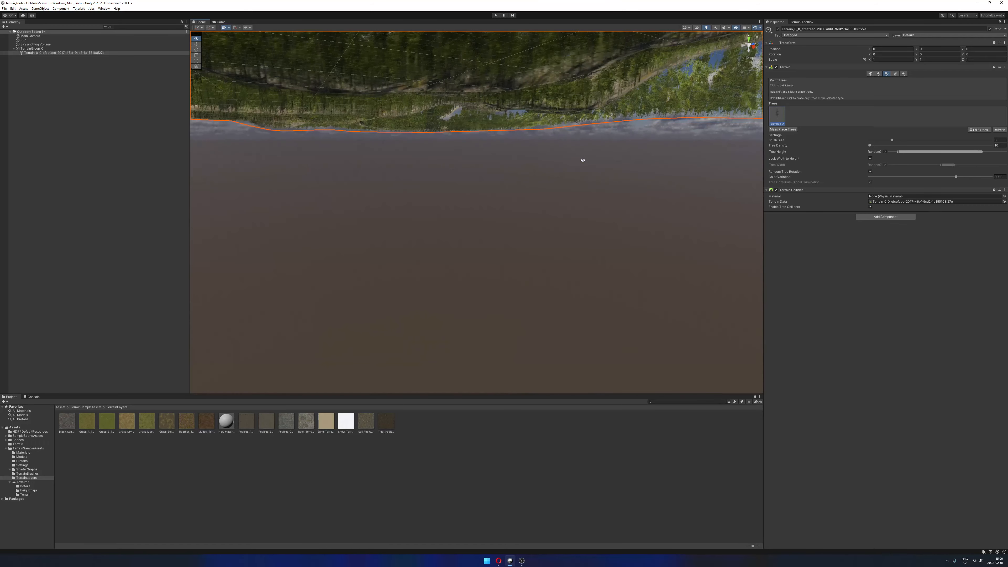
scroll(581, 162, "down", 1)
middle_click_drag(581, 162, 581, 163)
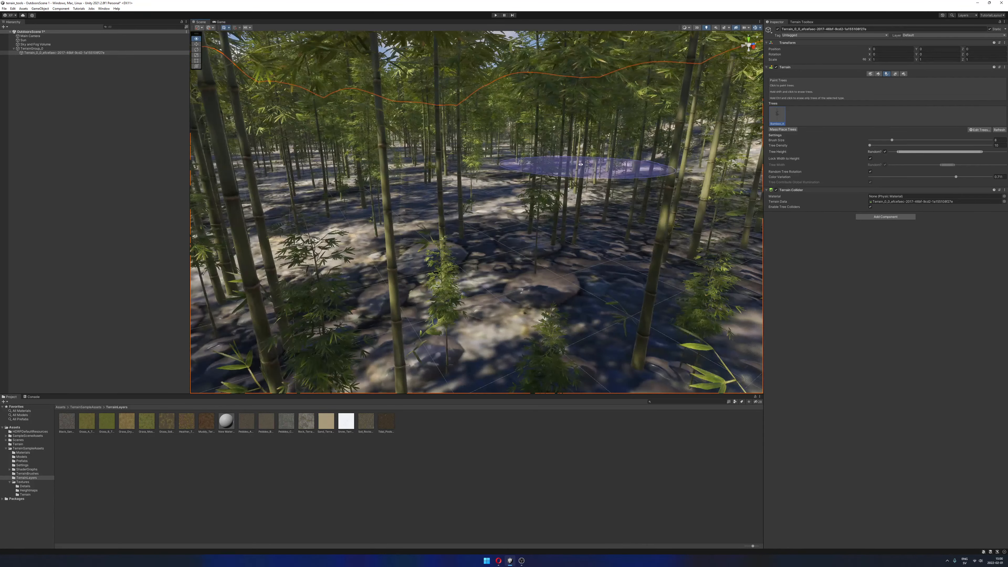
key("ctrl+z")
Mass-place a much smaller number of bamboo trees so they scatter sparsely over the whole terrain.
left_click(783, 130)
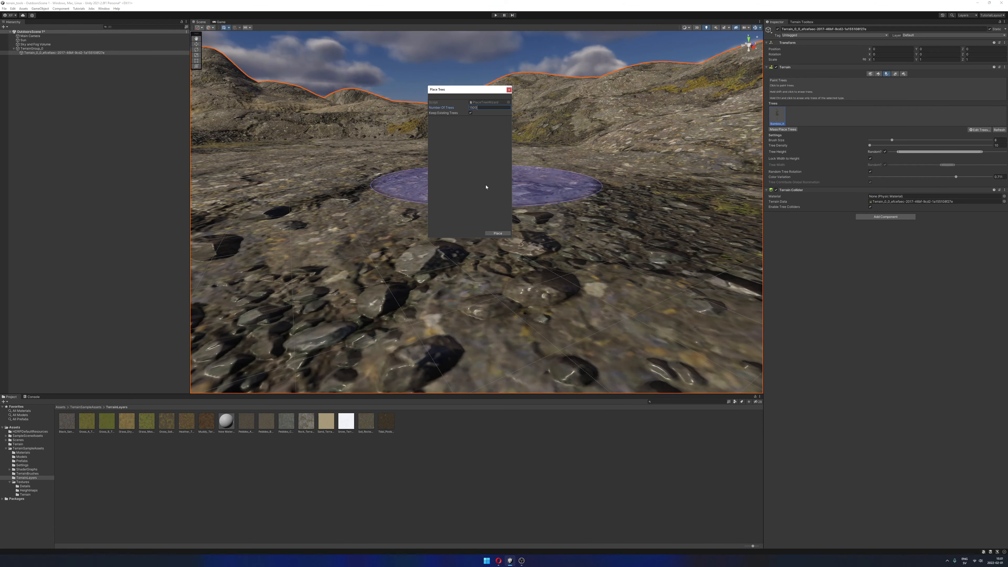
left_click(495, 233)
right_click_drag(494, 207, 437, 133, "alt")
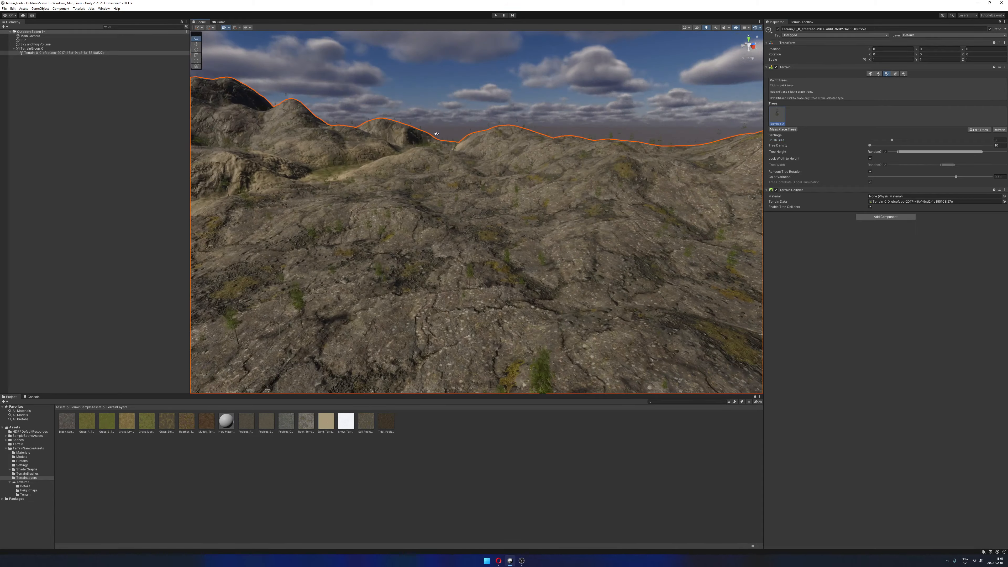
Examine the spacing and heights of the scattered bamboo trees from above and at ground level.
left_click_drag(437, 134, 451, 176, "alt")
right_click_drag(451, 177, 496, 183, "alt")
left_click_drag(497, 183, 675, 178, "alt")
right_click_drag(482, 167, 529, 180, "alt")
middle_click_drag(405, 167, 462, 207, "alt")
right_click_drag(462, 207, 545, 189, "alt")
middle_click_drag(405, 175, 443, 199, "alt")
mouse_move(415, 149)
middle_mouse_down("alt")
mouse_move(440, 186)
mouse_move(514, 191)
middle_mouse_up("alt")
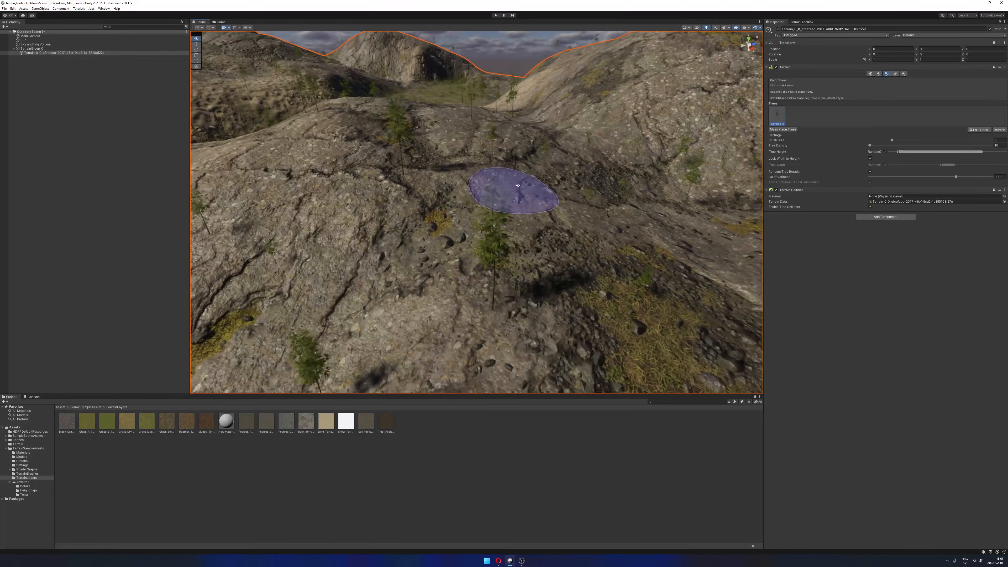
left_click_drag(515, 191, 526, 162, "alt")
right_click_drag(526, 162, 543, 163, "alt")
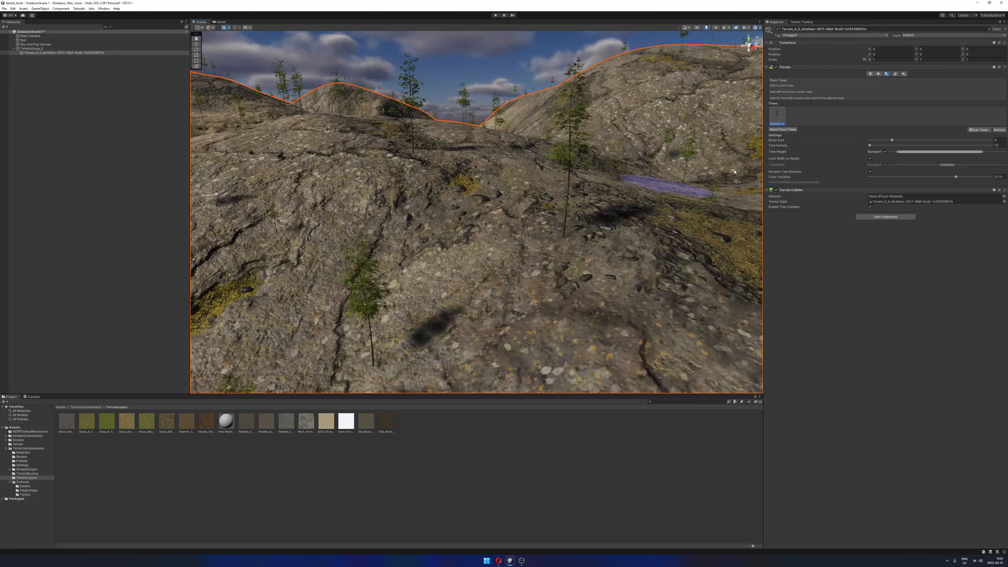
Paint a denser bamboo grove over the rocky slope around the scattered trees.
left_click(434, 192)
mouse_move(433, 192)
left_mouse_down()
mouse_move(461, 266)
mouse_move(625, 275)
mouse_move(293, 140)
mouse_move(288, 279)
left_mouse_up()
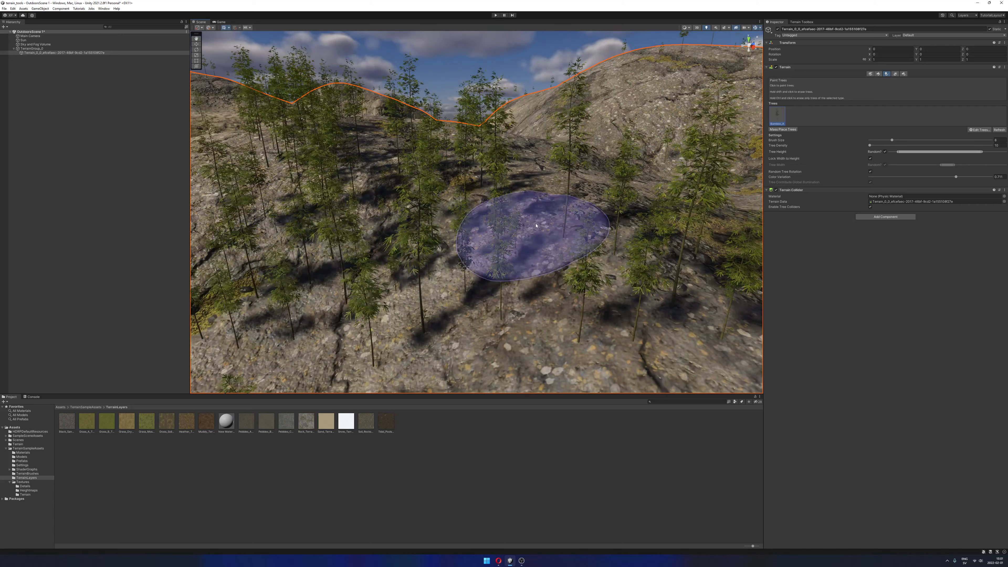
mouse_move(529, 225)
left_mouse_down("alt")
mouse_move(482, 291)
mouse_move(608, 280)
mouse_move(612, 271)
mouse_move(574, 247)
mouse_move(554, 256)
mouse_move(589, 209)
mouse_move(405, 180)
mouse_move(311, 248)
mouse_move(601, 218)
mouse_move(544, 316)
mouse_move(477, 258)
mouse_move(367, 248)
mouse_move(455, 259)
left_mouse_up("alt")
scroll(455, 259, "up", 5)
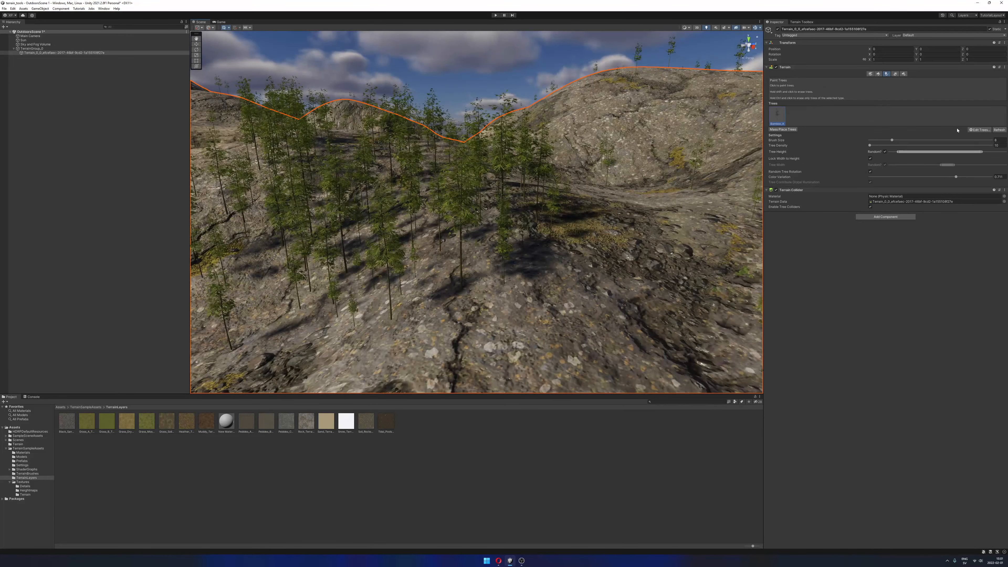
Add the Bamboo_C prefab as a second paintable tree type for the terrain.
left_click(979, 130)
left_click(980, 134)
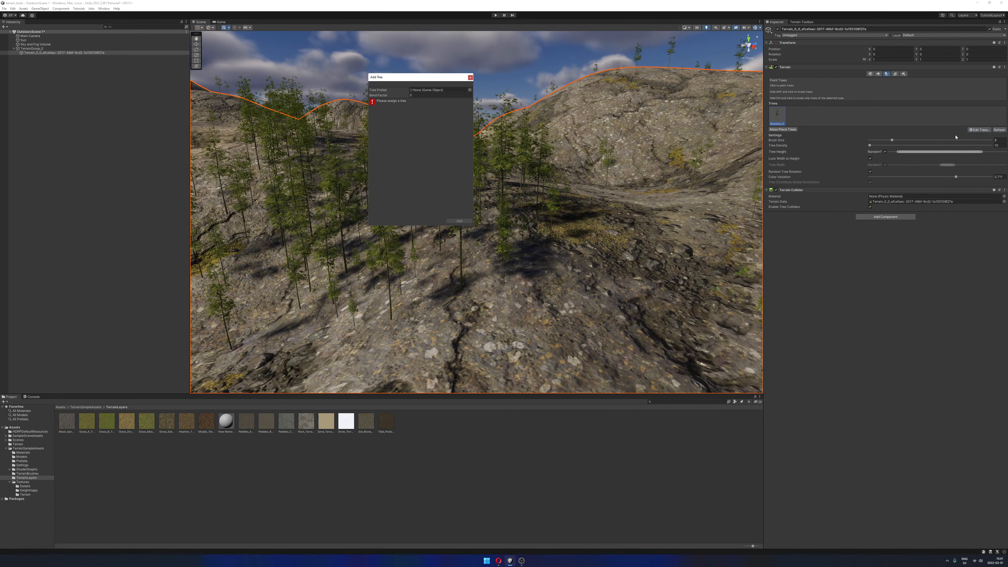
left_click(470, 90)
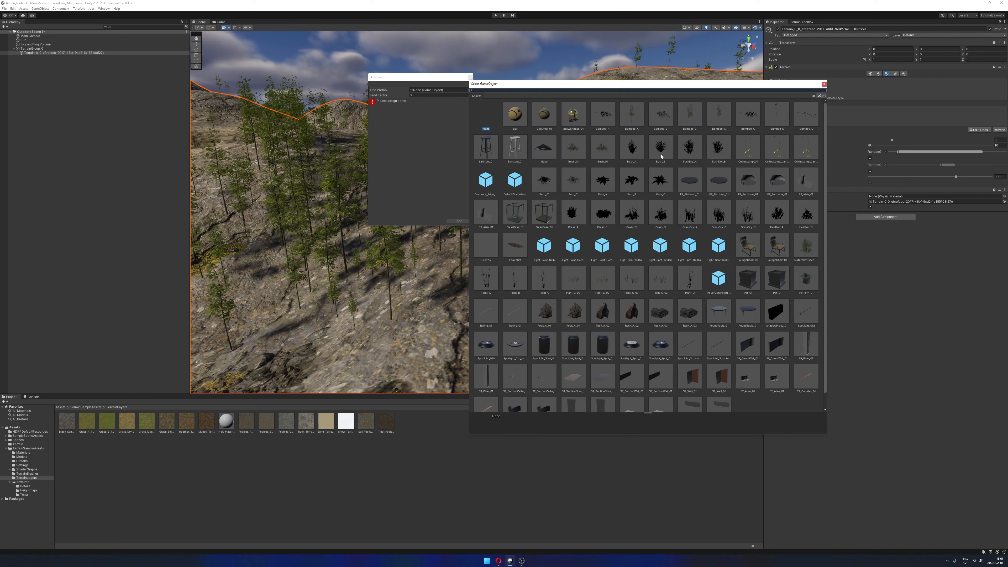
left_click(719, 115)
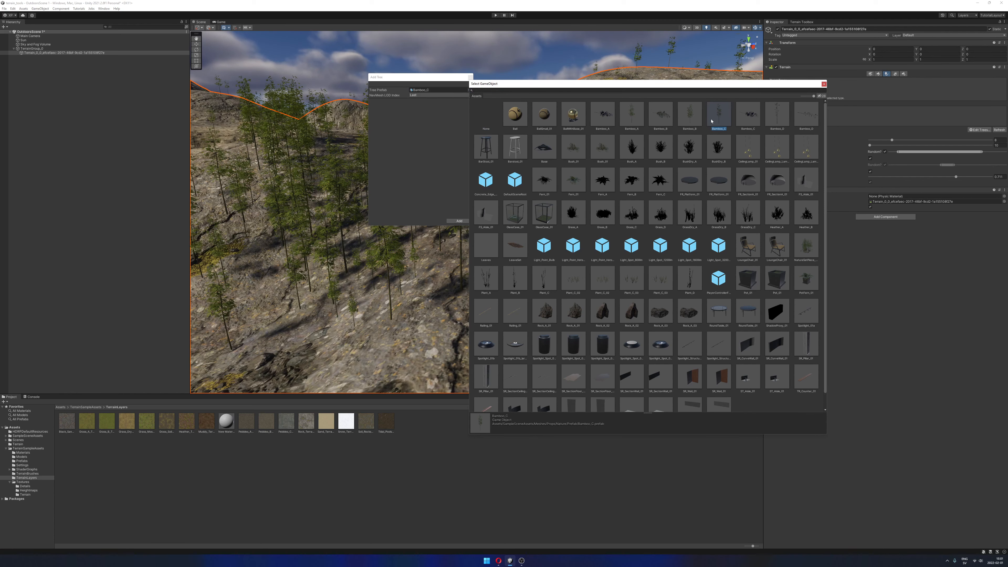
double_click(713, 120)
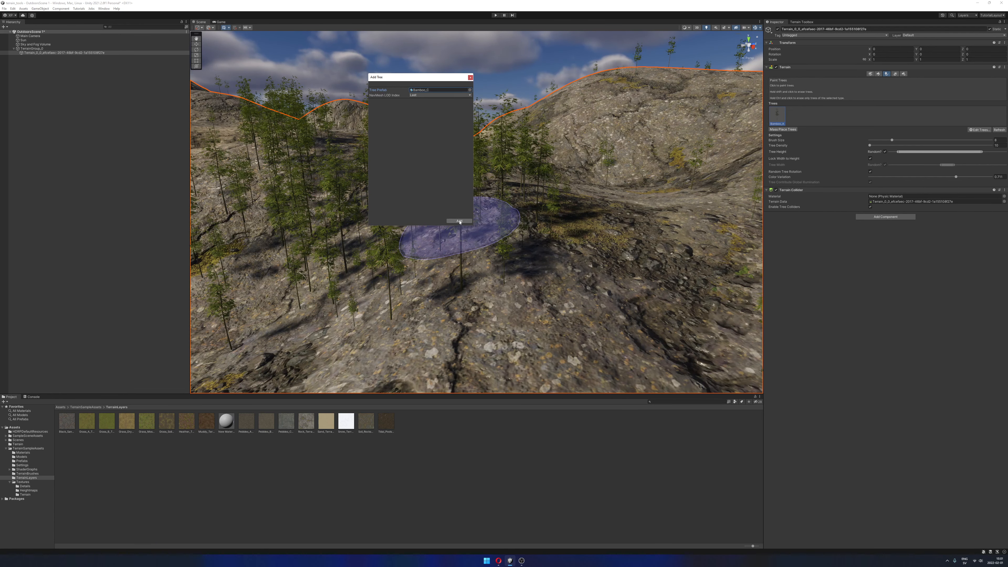
left_click(460, 220)
right_click_drag(606, 191, 691, 145)
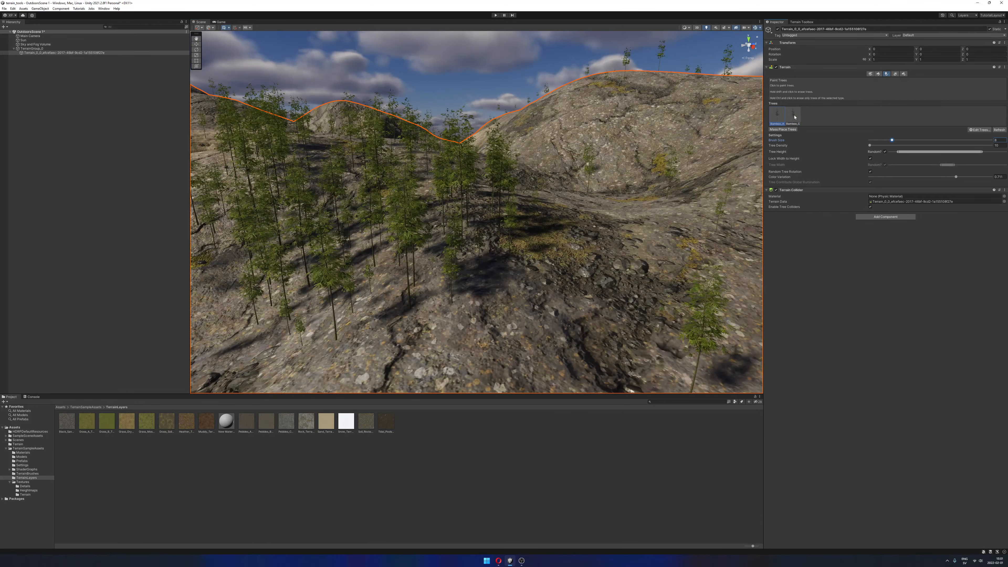
Paint Bamboo_C trees across the rocky slope beside the existing grove.
right_click_drag(635, 151, 619, 123)
mouse_move(617, 120)
left_mouse_down()
mouse_move(597, 131)
mouse_move(592, 174)
mouse_move(678, 197)
mouse_move(593, 228)
mouse_move(632, 320)
mouse_move(517, 251)
mouse_move(432, 317)
mouse_move(553, 266)
mouse_move(520, 153)
mouse_move(391, 232)
mouse_move(378, 289)
mouse_move(480, 268)
left_mouse_up()
right_click_drag(548, 198, 565, 193)
left_click_drag(619, 195, 642, 198)
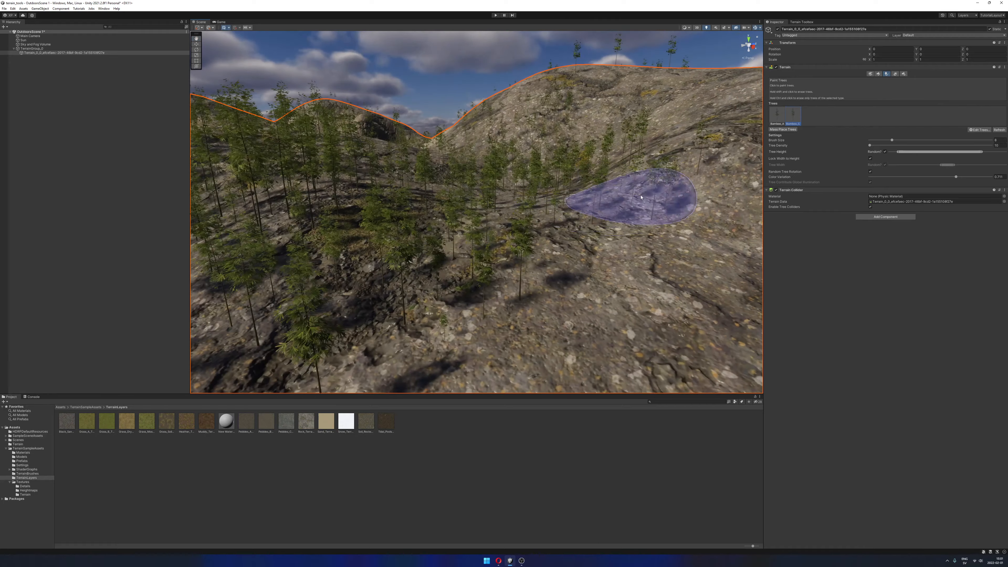
right_click_drag(572, 202, 552, 235)
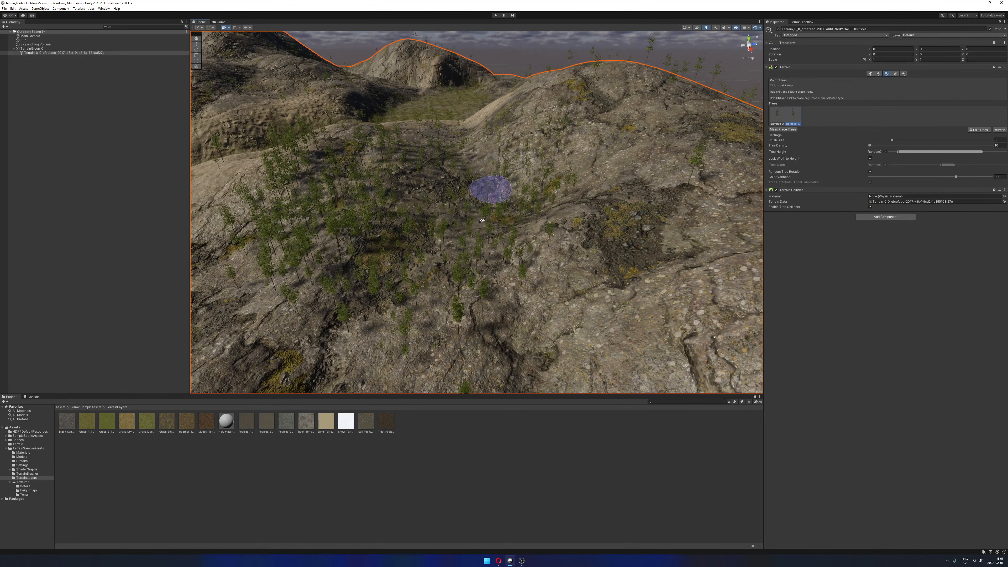
Increase the tree density and extend the Bamboo_C grove across the rocky ground down the slope.
mouse_move(483, 220)
right_mouse_down()
mouse_move(550, 169)
mouse_move(561, 182)
right_mouse_up()
left_click(490, 285)
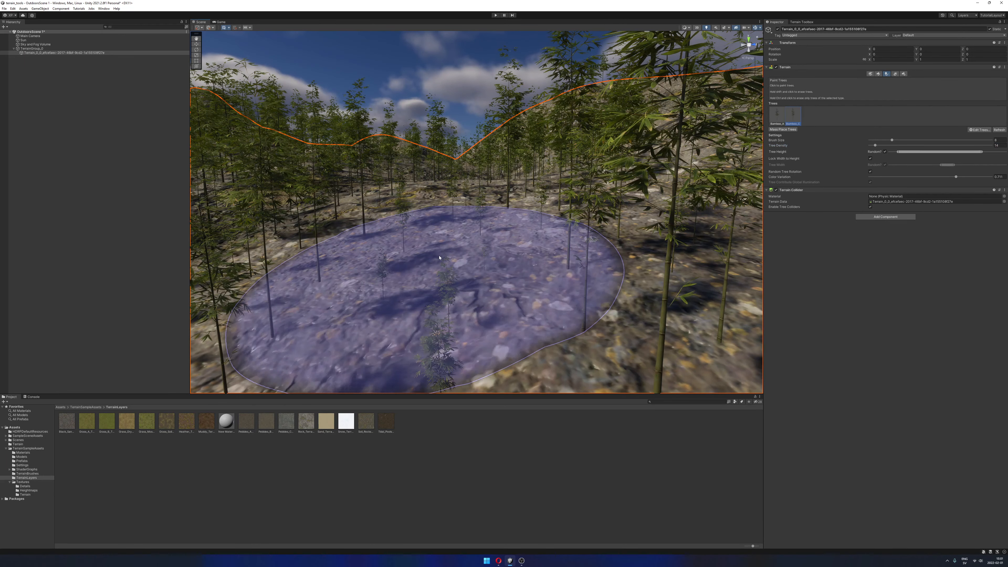
key("s")
right_click_drag(489, 274, 490, 275)
left_click_drag(490, 275, 424, 297)
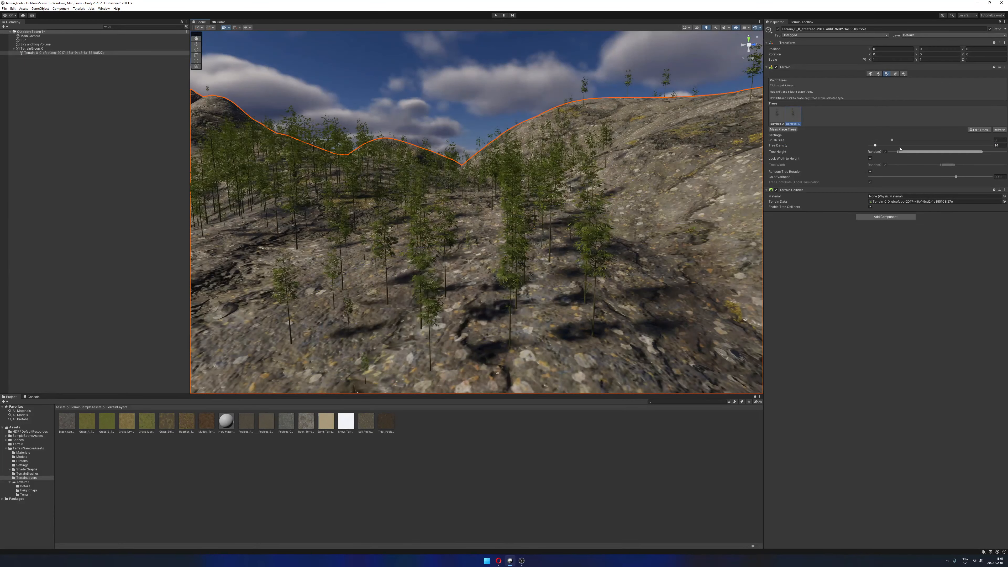
key("d")
right_click_drag(590, 230, 590, 232)
mouse_move(590, 232)
left_mouse_down()
mouse_move(585, 293)
mouse_move(529, 293)
left_mouse_up()
key("d")
right_click_drag(598, 206, 600, 206)
mouse_move(600, 206)
left_mouse_down()
mouse_move(613, 203)
mouse_move(651, 286)
mouse_move(524, 266)
left_mouse_up()
right_click_drag(516, 259, 522, 232)
key("s")
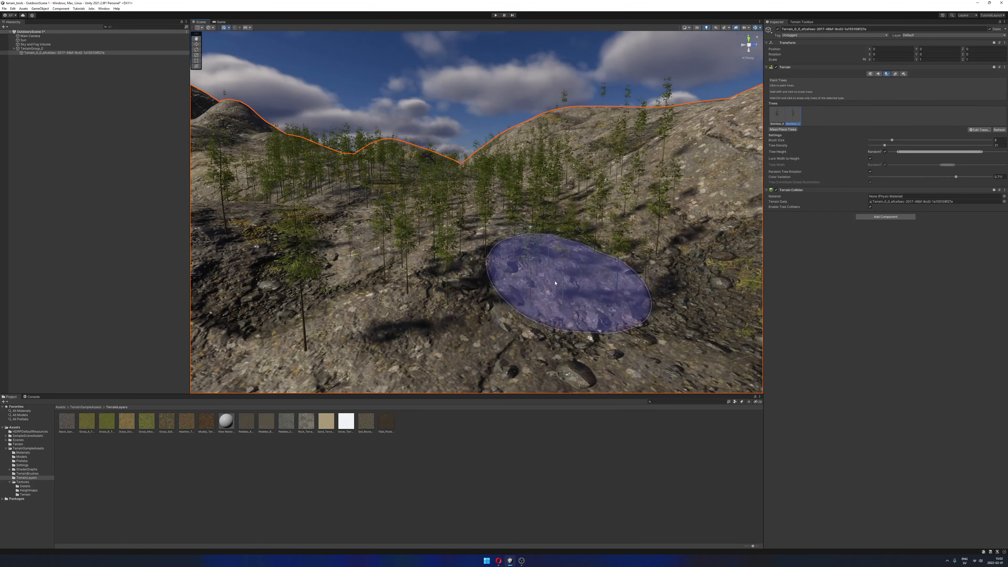
Examine the denser bamboo grove up close with the terrain deselected, and check the current game camera view.
key("w")
mouse_move(349, 236)
right_mouse_down()
mouse_move(568, 196)
mouse_move(565, 214)
mouse_move(571, 208)
right_mouse_up()
key("s")
left_click(156, 226)
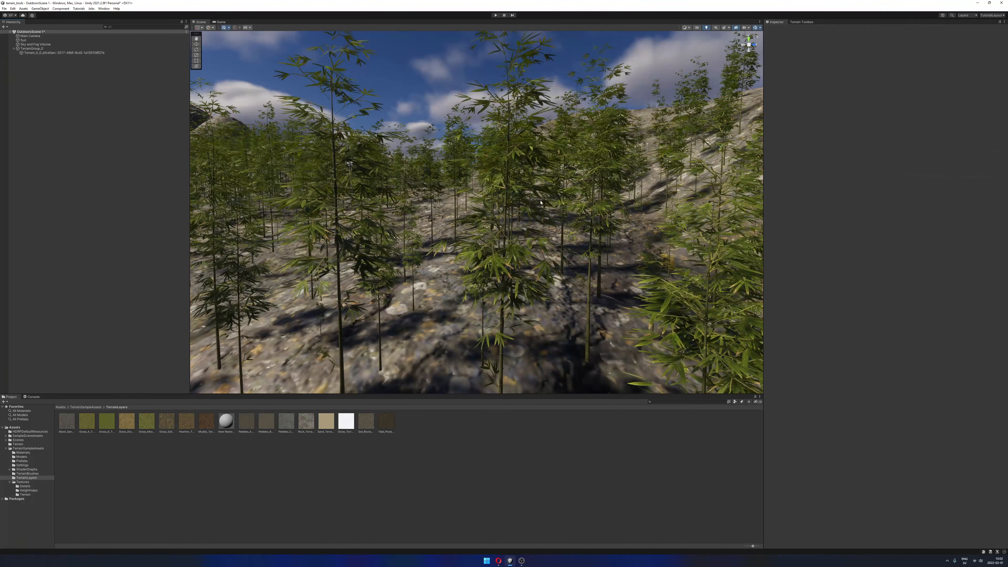
right_click_drag(666, 190, 280, 71)
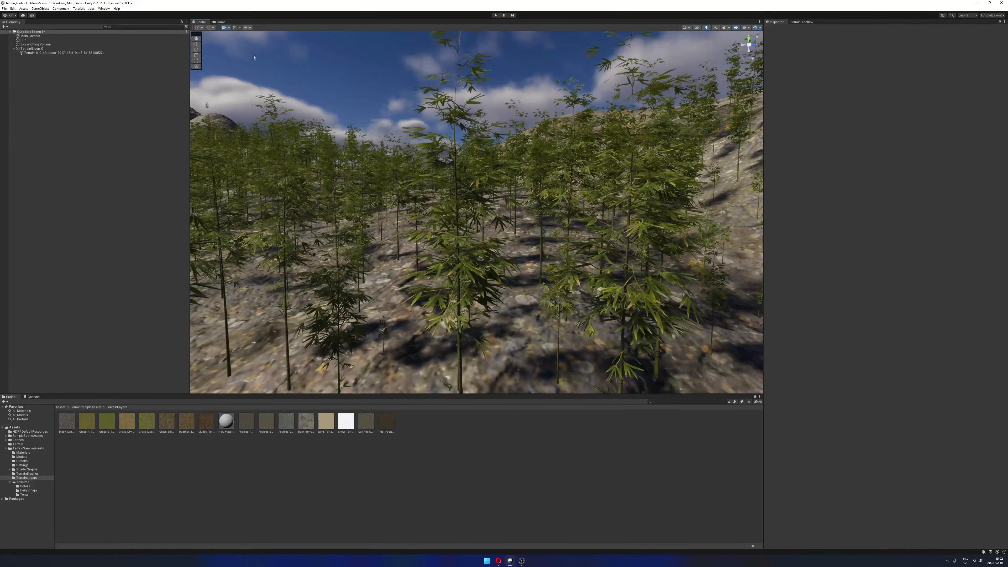
left_click(221, 22)
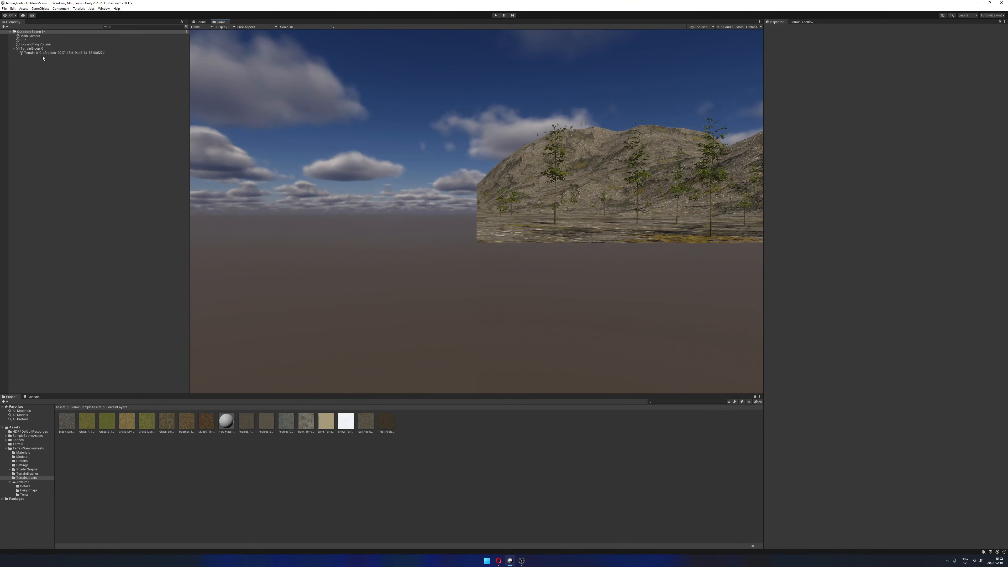
left_click(200, 23)
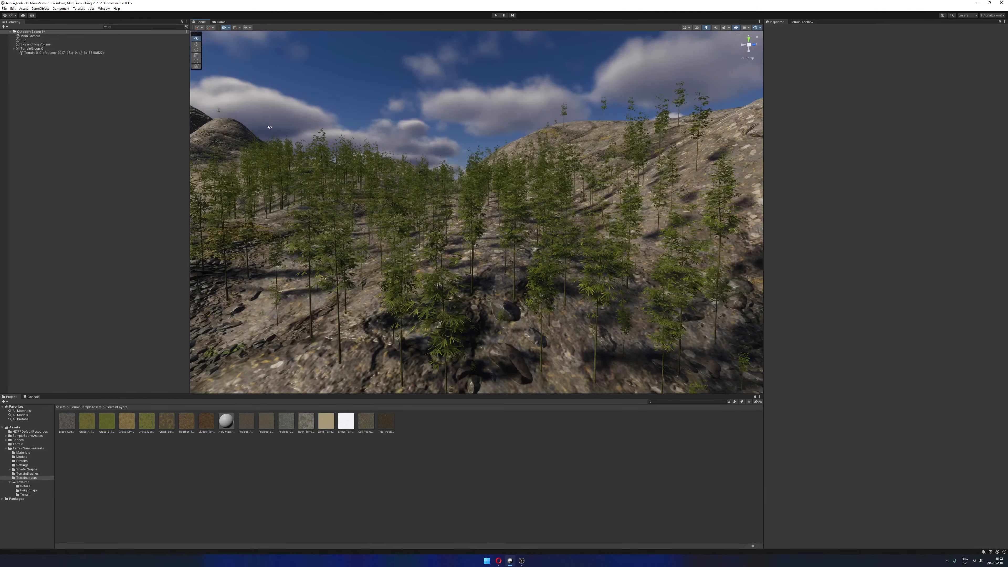
Move the Main Camera onto the grassy valley floor inside the terrain and preview its view.
left_click(30, 35)
key("s")
right_click_drag(445, 196, 503, 307)
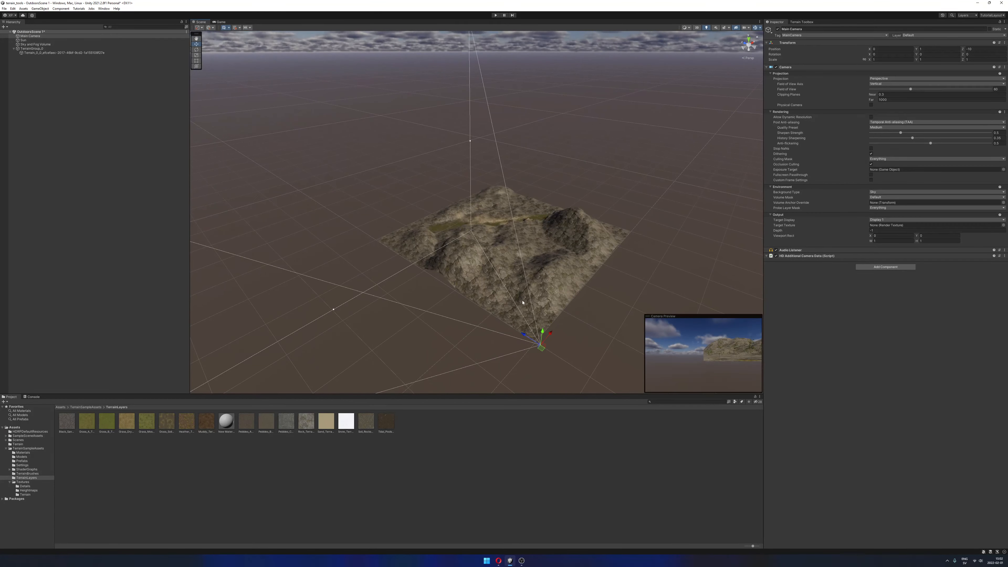
left_click_drag(546, 352, 439, 232)
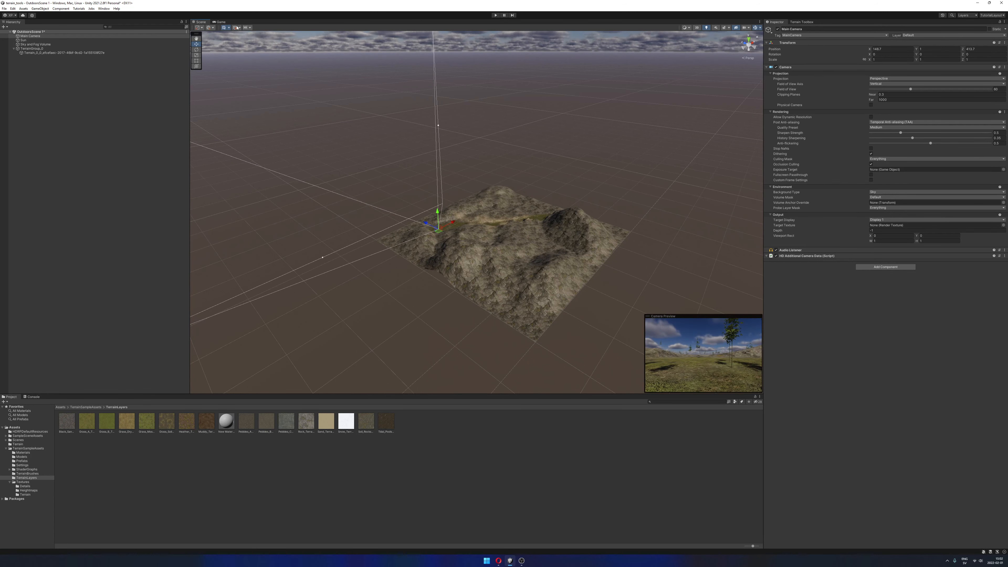
left_click(221, 22)
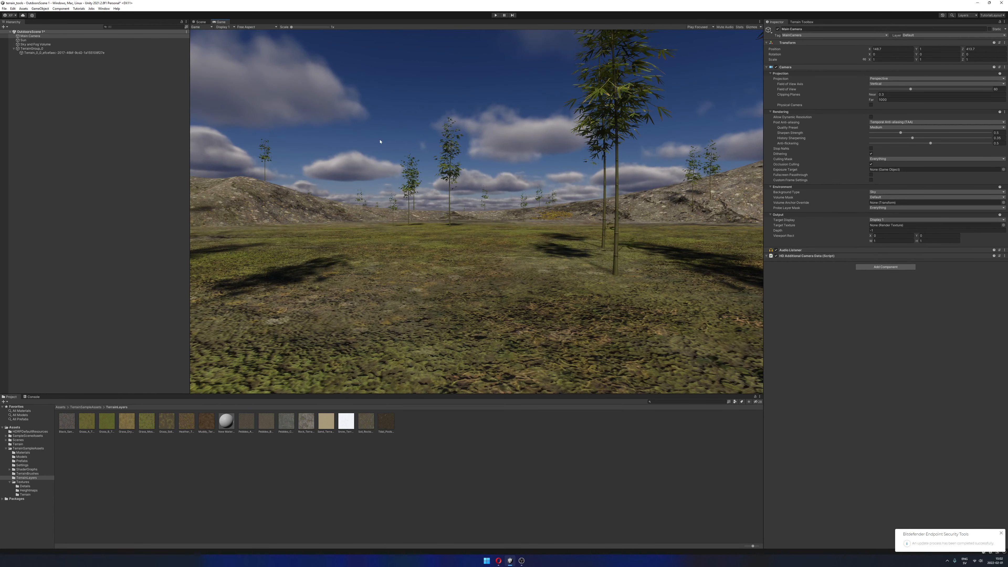
Pull the Main Camera back along its Z axis to the rocky edge of the grassy valley floor.
left_click(199, 22)
left_click_drag(501, 195, 556, 210, "alt")
scroll(541, 214, "up", 2)
key("f")
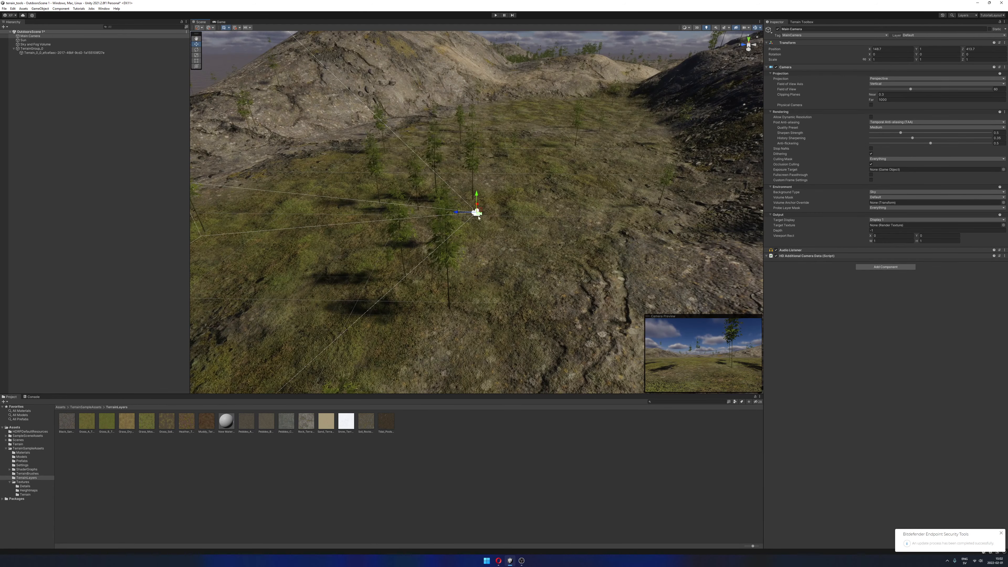
left_click_drag(459, 212, 580, 214)
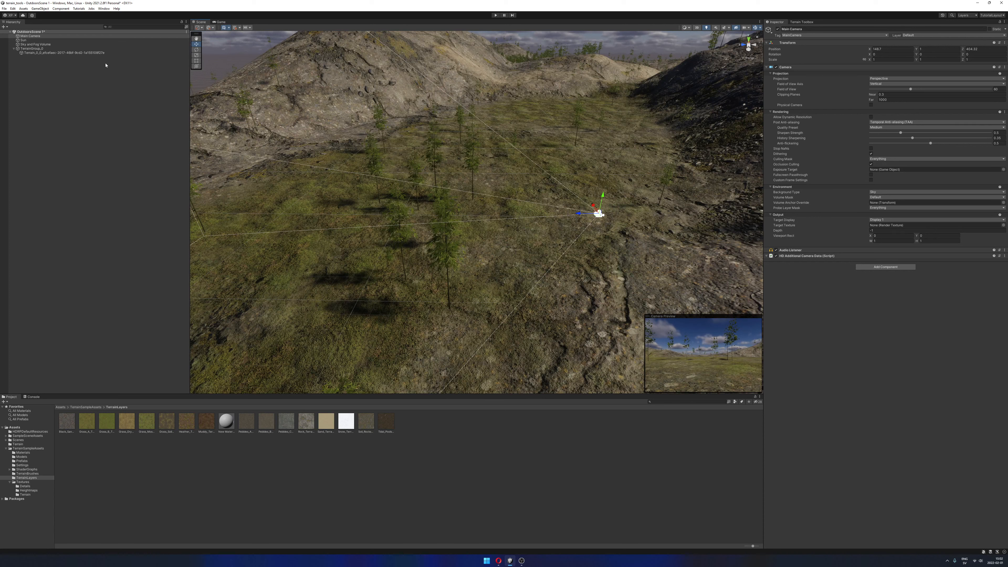
Paint a dense Bamboo_C grove over the grassy valley floor in front of the camera and check it in the game view.
left_click(107, 52)
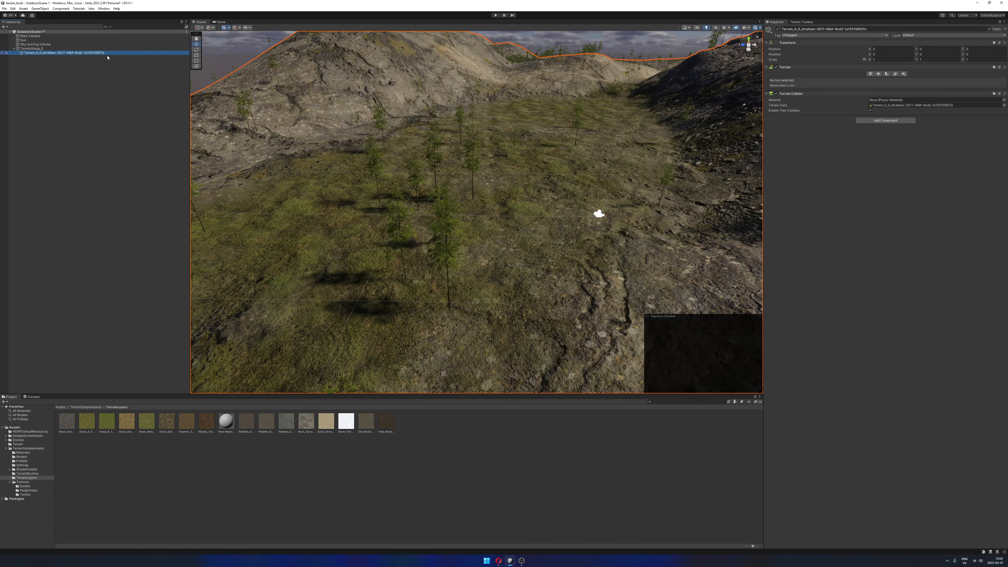
left_click(887, 74)
left_click(500, 202)
mouse_move(505, 268)
left_mouse_down()
mouse_move(514, 174)
mouse_move(444, 180)
mouse_move(529, 129)
mouse_move(553, 240)
mouse_move(444, 232)
mouse_move(337, 198)
mouse_move(378, 232)
left_mouse_up()
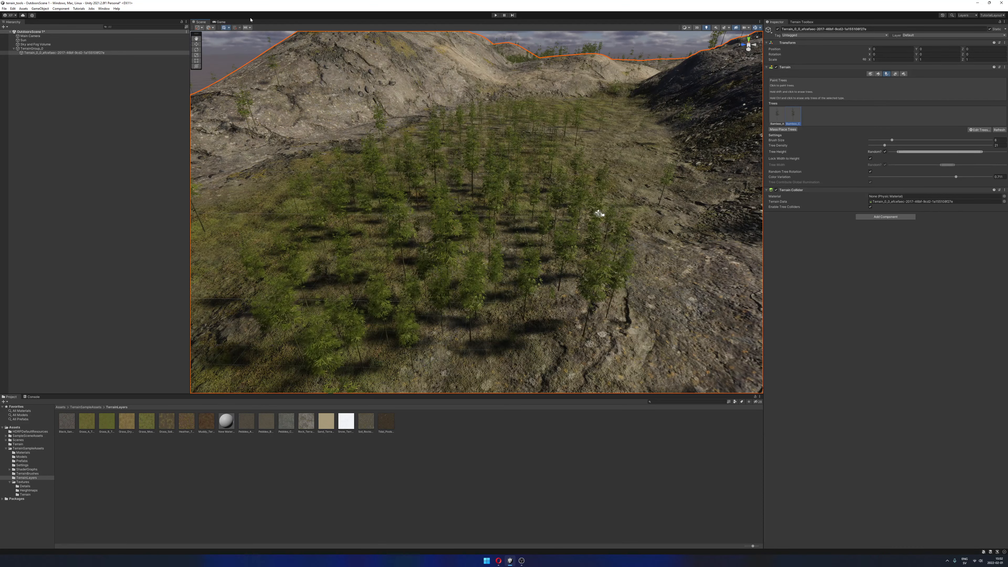
left_click(221, 21)
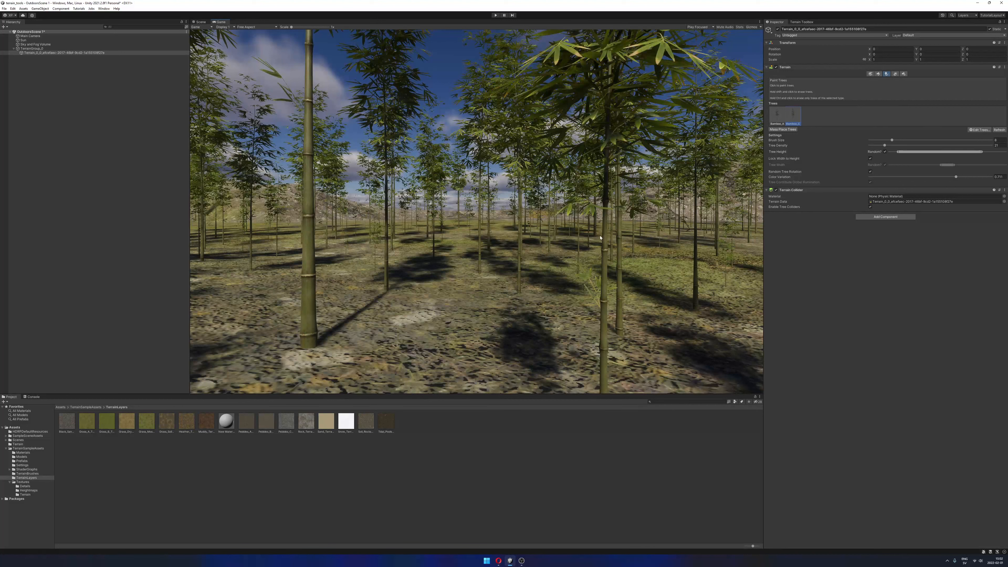
left_click(201, 22)
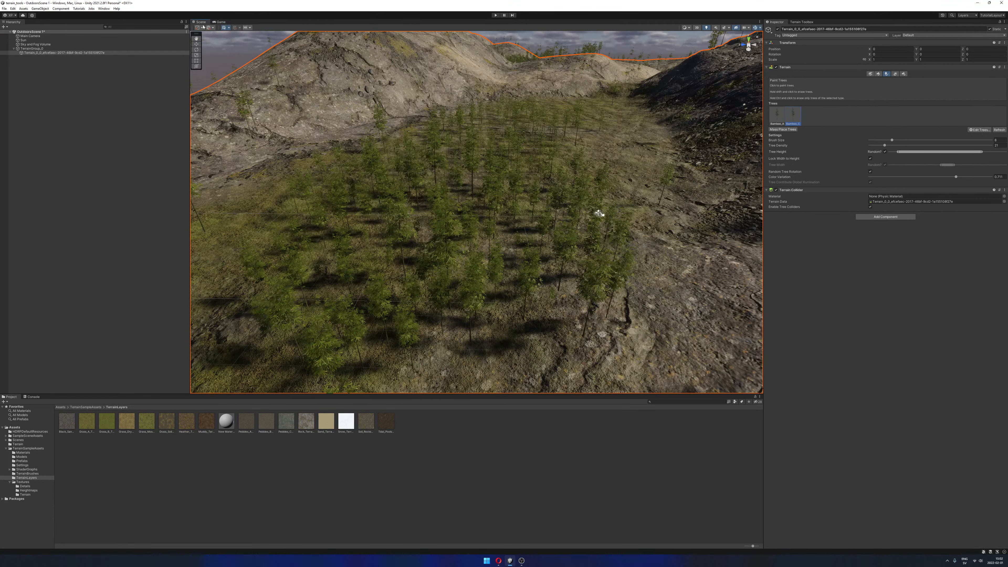
Raise the random tree height range to its upper limit and paint taller bamboo around the edges of the valley grove.
right_click_drag(619, 207, 610, 157)
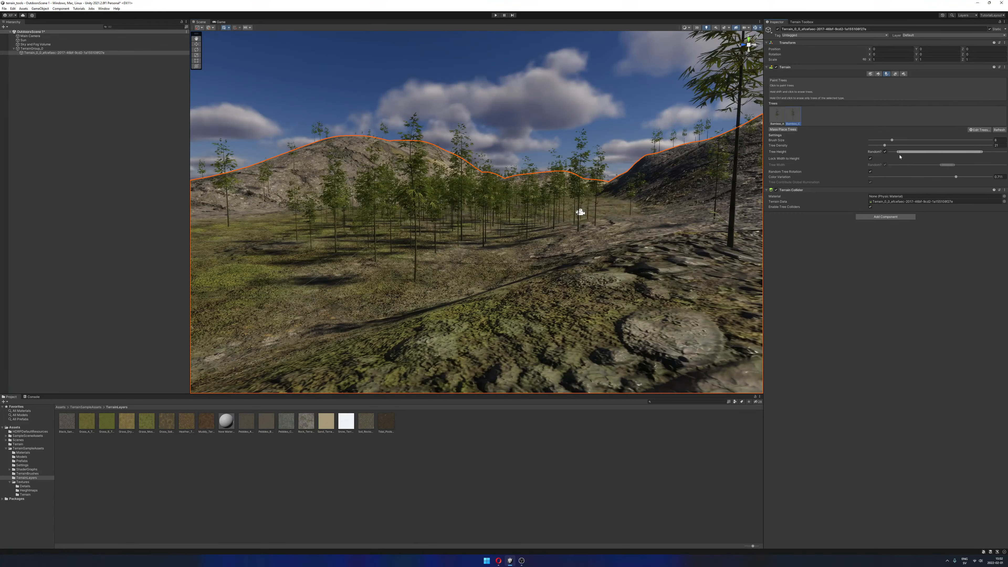
left_click_drag(982, 152, 1006, 152)
left_click(522, 265)
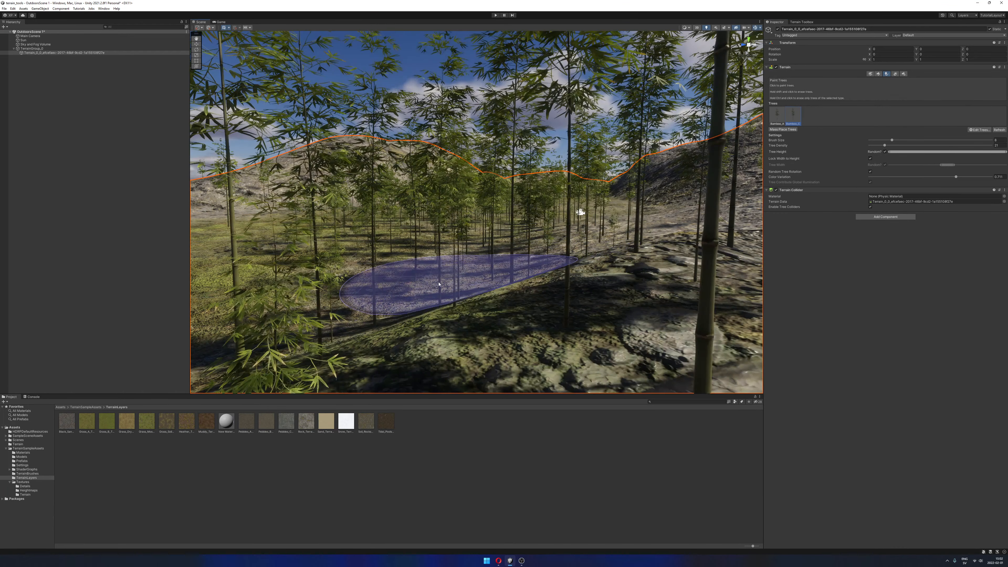
mouse_move(564, 236)
right_mouse_down()
mouse_move(576, 244)
mouse_move(502, 251)
right_mouse_up()
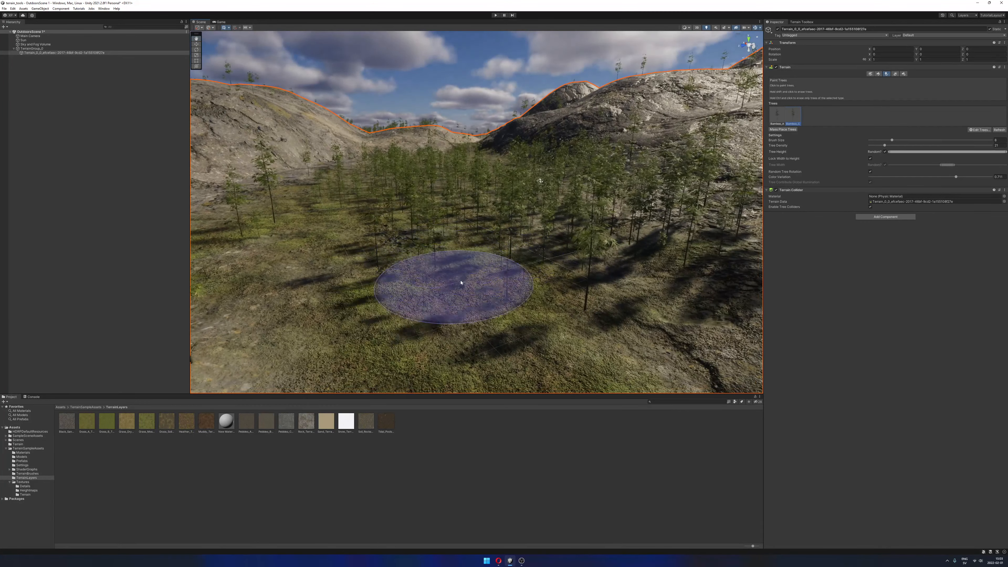
left_click_drag(461, 284, 592, 311)
Add the Bush_A prefab as a third paintable tree type for the terrain.
mouse_move(596, 290)
right_mouse_down()
mouse_move(585, 275)
mouse_move(529, 269)
mouse_move(470, 223)
right_mouse_up()
mouse_move(470, 223)
left_mouse_down("alt")
mouse_move(476, 238)
mouse_move(484, 218)
mouse_move(552, 194)
left_mouse_up("alt")
mouse_move(552, 195)
middle_mouse_down()
mouse_move(564, 186)
mouse_move(603, 194)
middle_mouse_up()
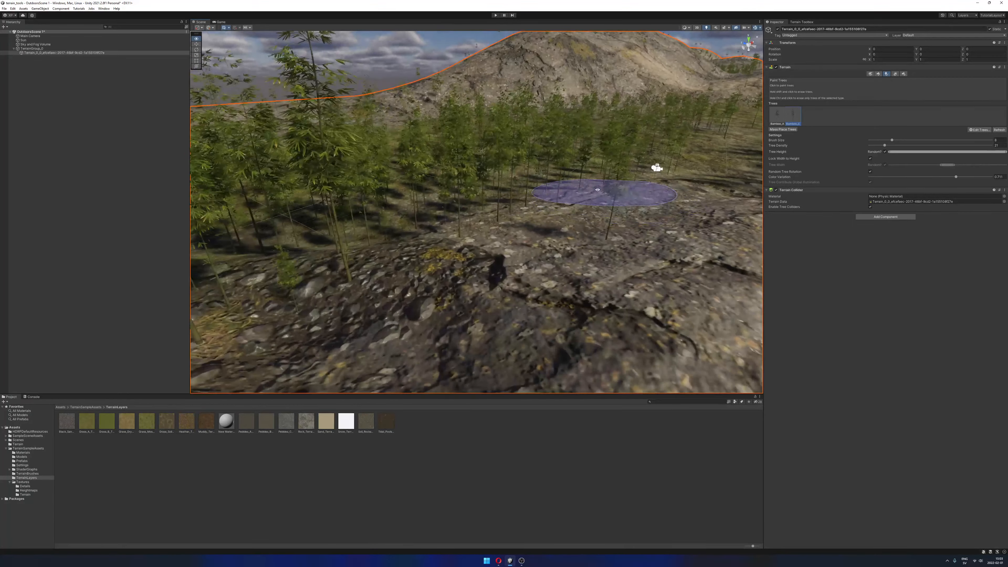
mouse_move(603, 194)
left_mouse_down("alt")
mouse_move(583, 189)
mouse_move(631, 184)
mouse_move(619, 181)
left_mouse_up("alt")
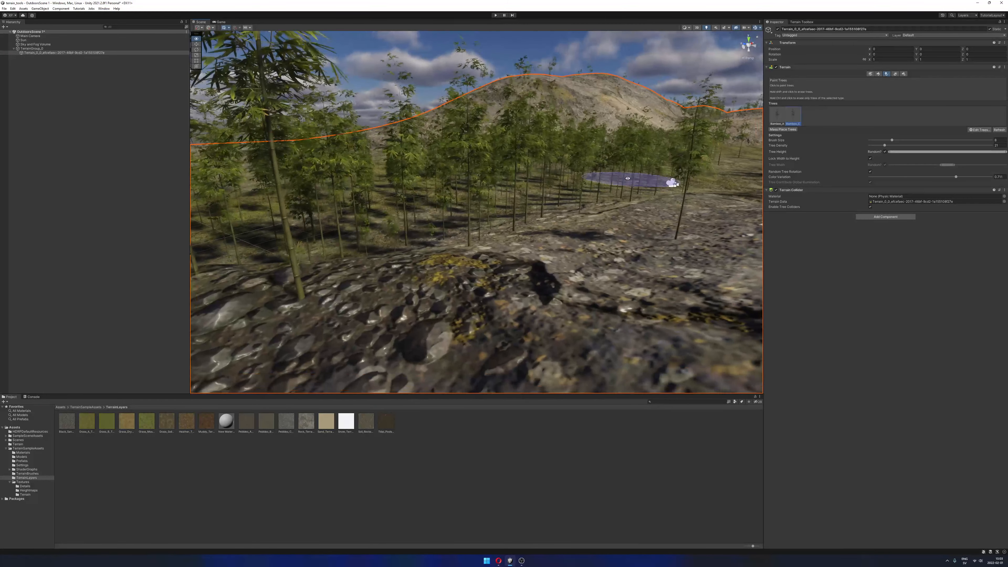
left_click(981, 131)
left_click(982, 132)
left_click(469, 90)
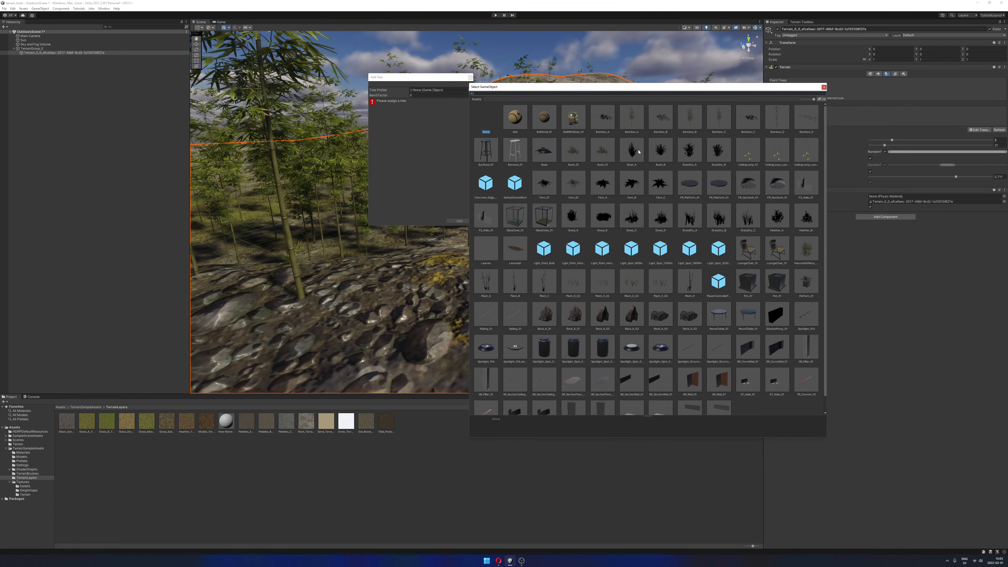
double_click(636, 152)
left_click(459, 221)
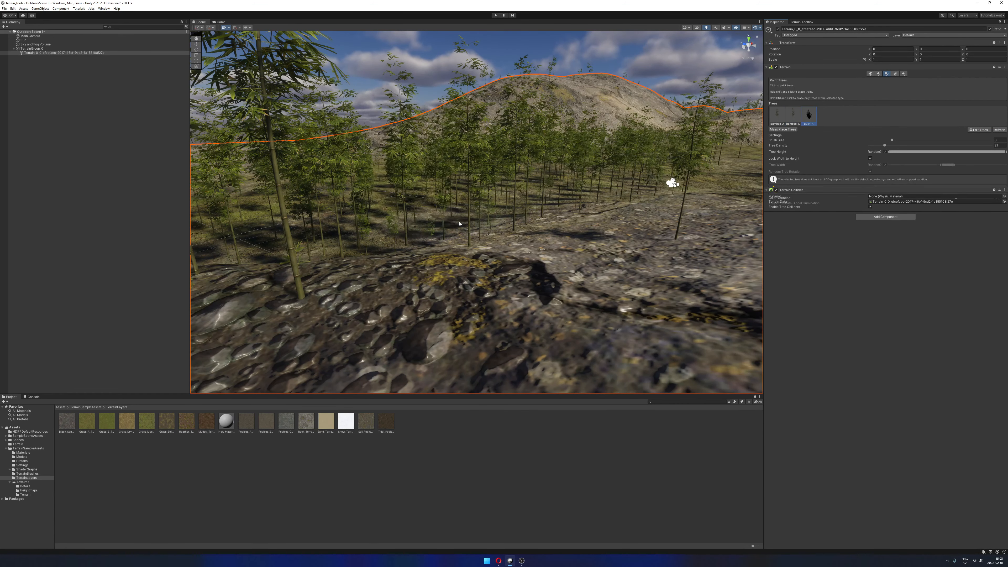
Paint Bush_A bushes across the rocky ground beside the valley's bamboo grove and inspect their coverage.
left_click(564, 222)
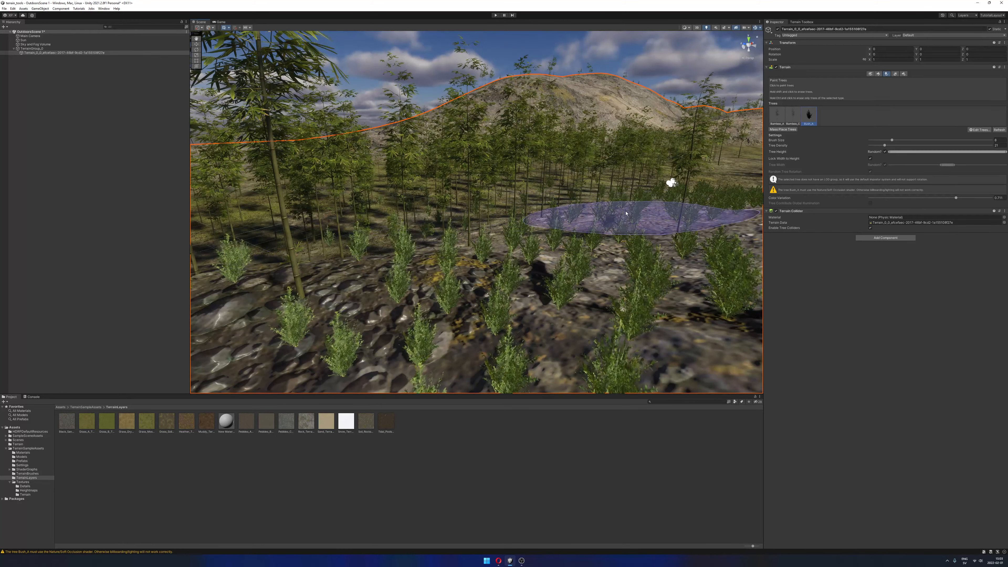
mouse_move(626, 213)
right_mouse_down()
mouse_move(587, 223)
mouse_move(533, 278)
right_mouse_up()
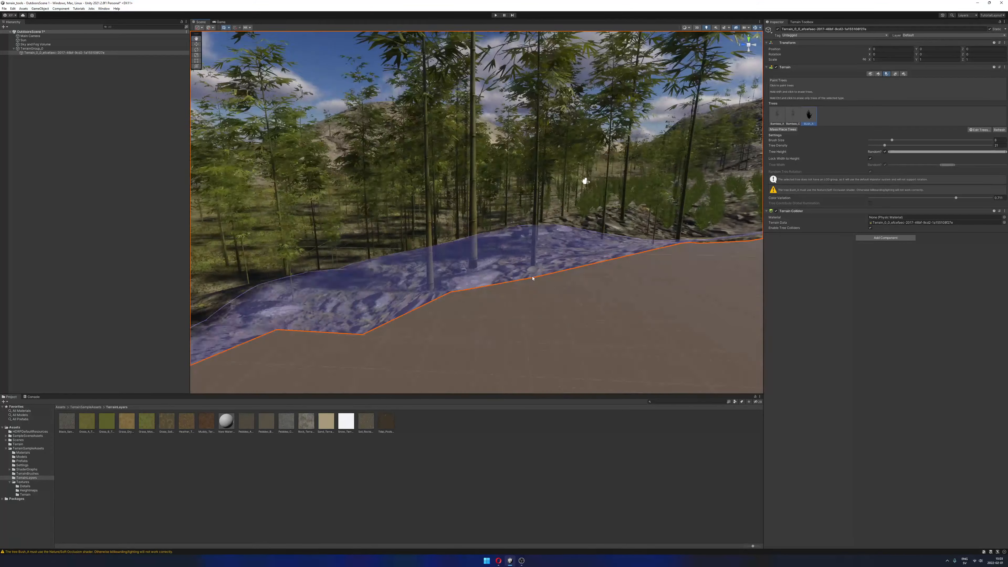
scroll(533, 278, "down", 5)
left_click_drag(547, 248, 561, 266, "alt")
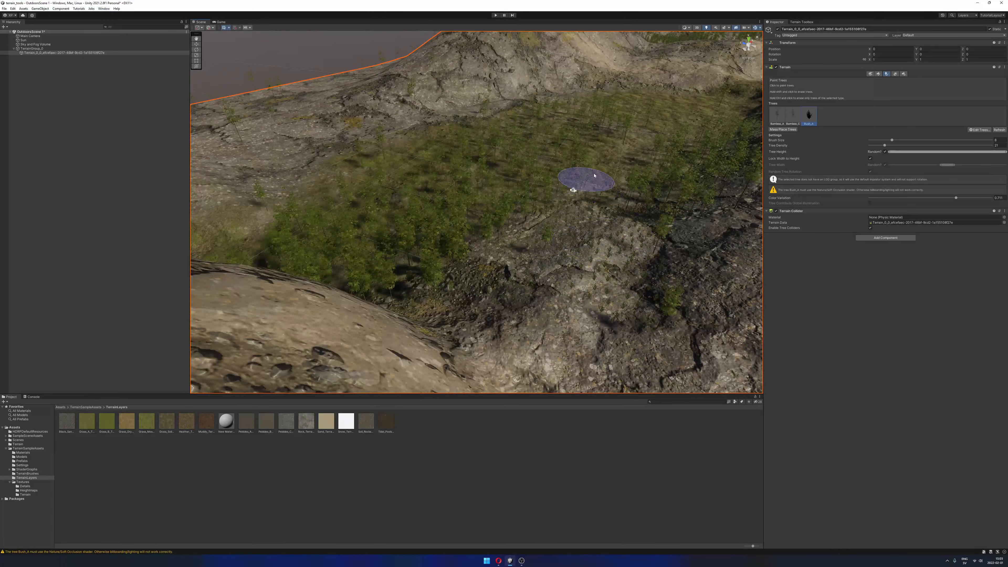
middle_click_drag(554, 207, 537, 181)
scroll(540, 248, "up", 1)
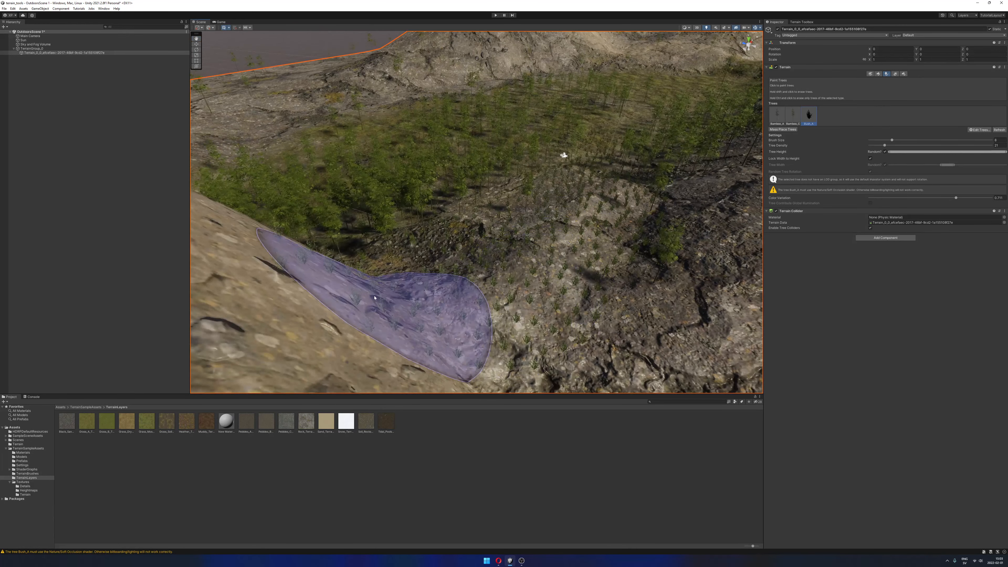
left_click_drag(575, 214, 527, 153, "alt")
right_click_drag(527, 154, 675, 147, "alt")
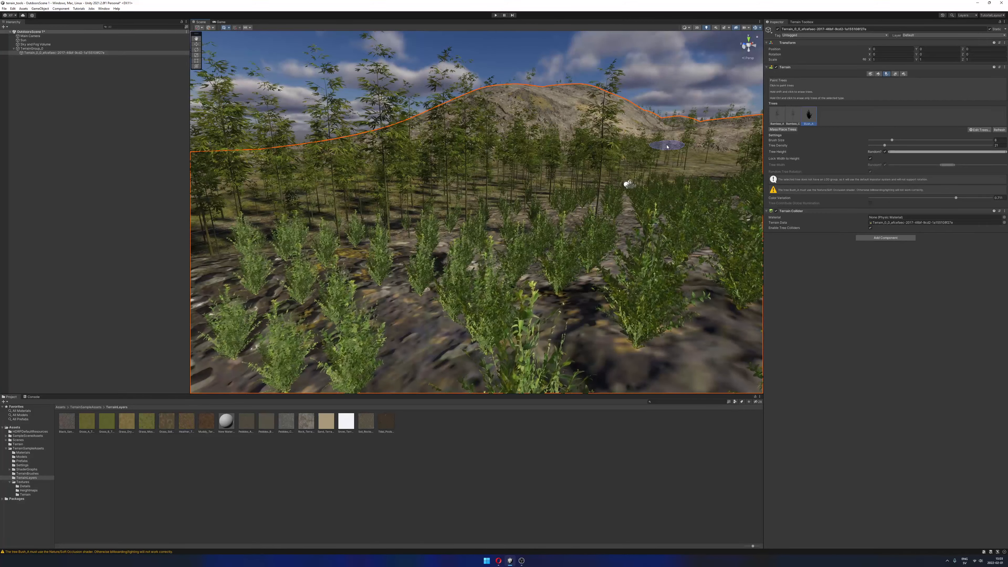
Start a new detail mesh for the terrain and assign the GrassDry_B prefab to it.
left_click(896, 74)
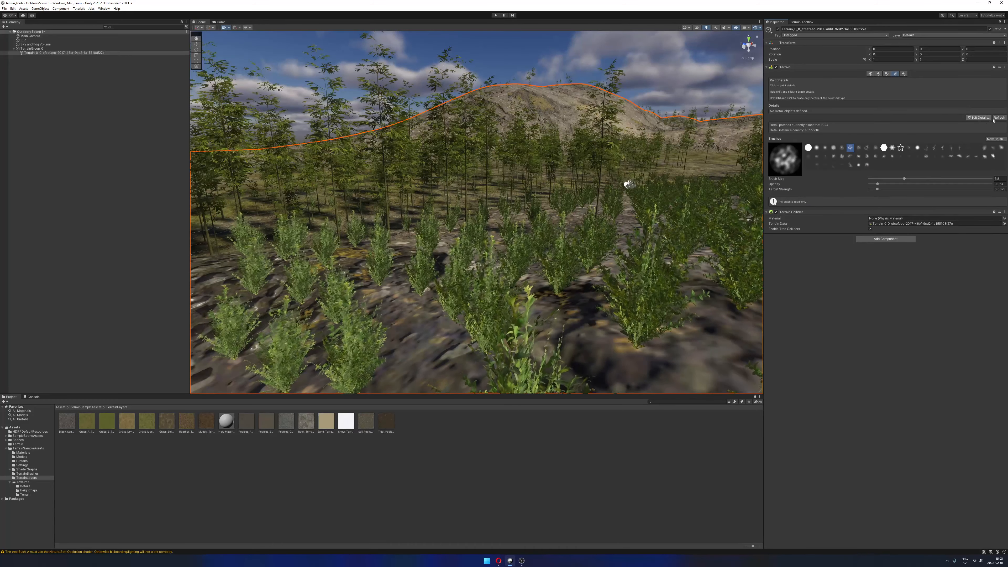
left_click(979, 118)
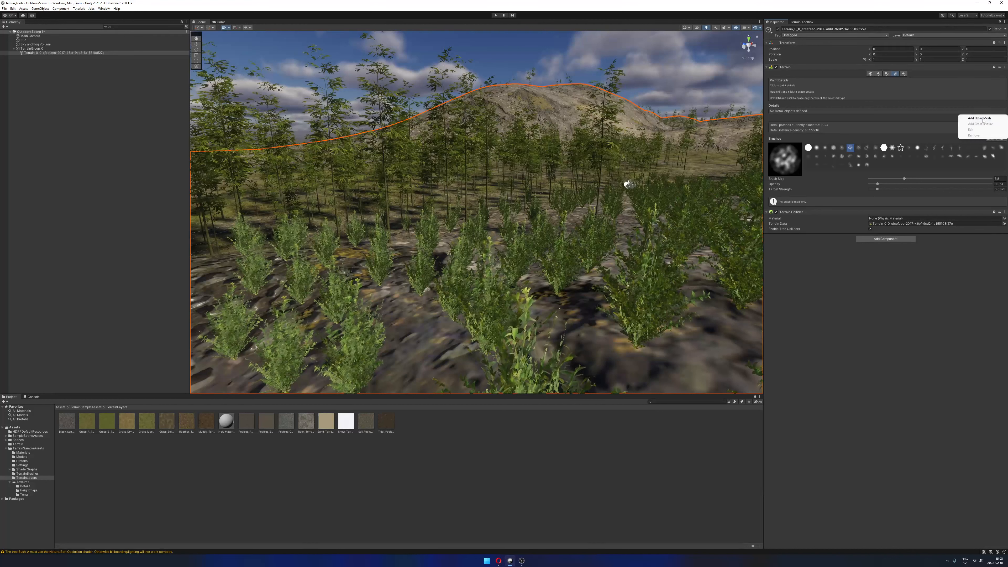
left_click(993, 119)
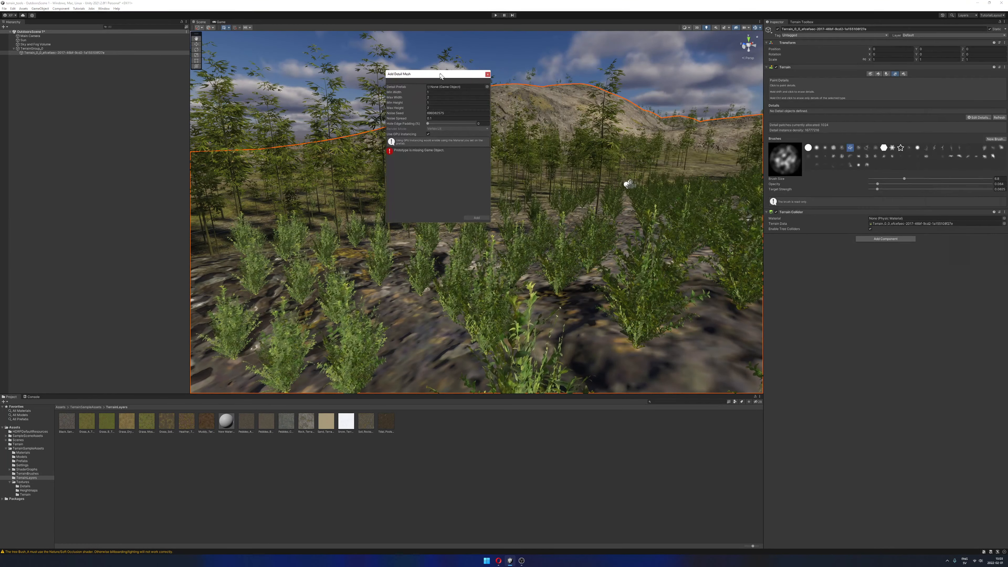
left_click(475, 87)
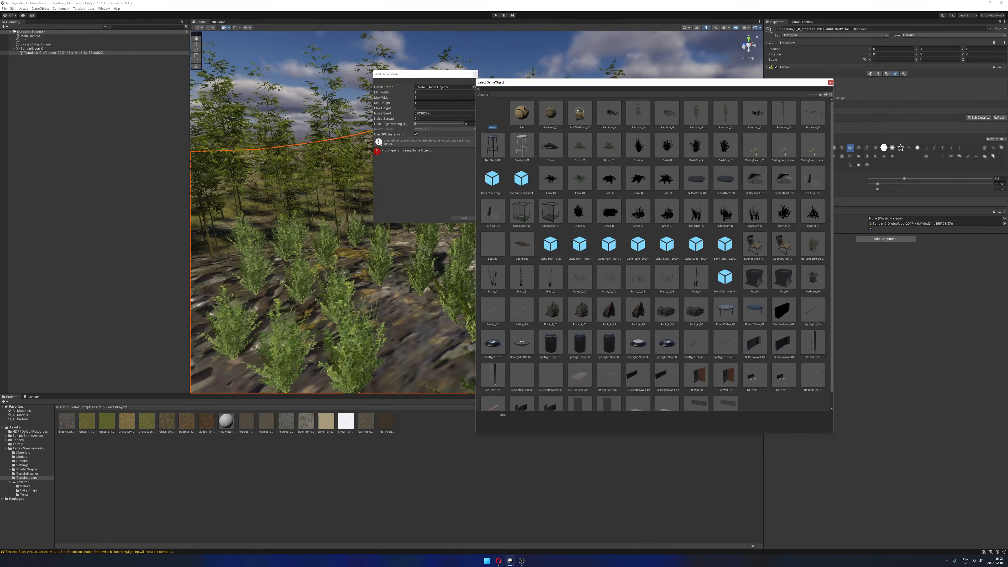
key("Return")
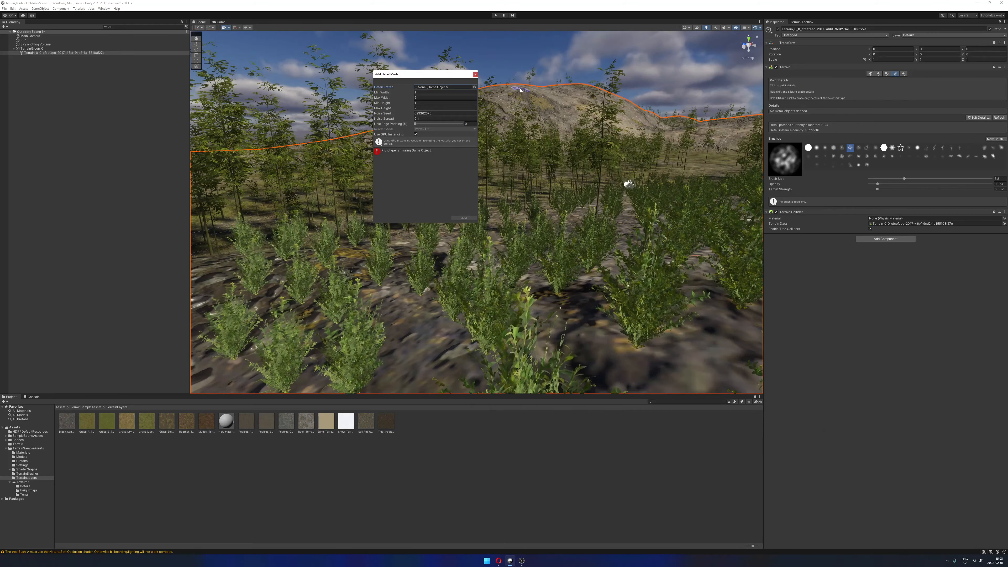
left_click(475, 87)
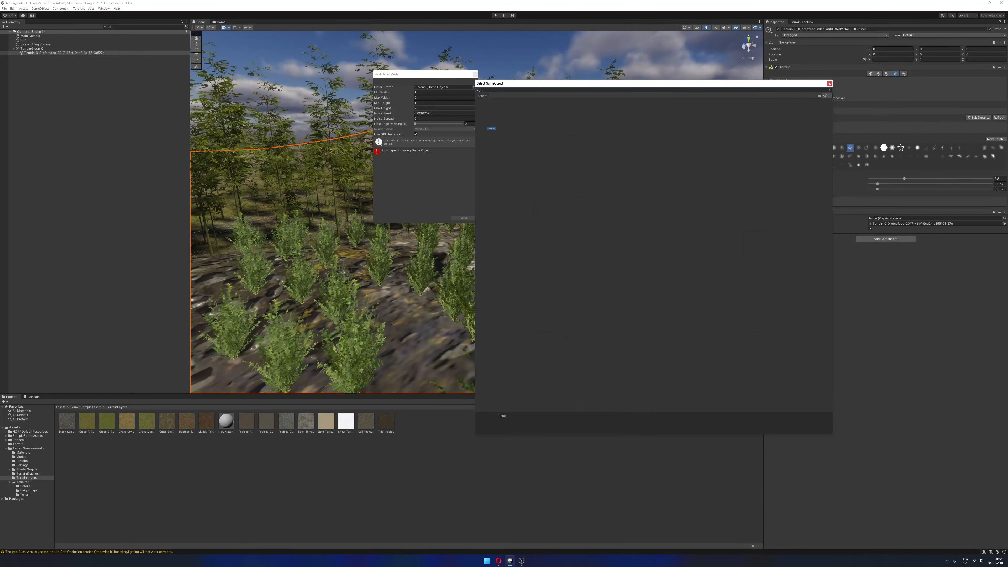
type("ss")
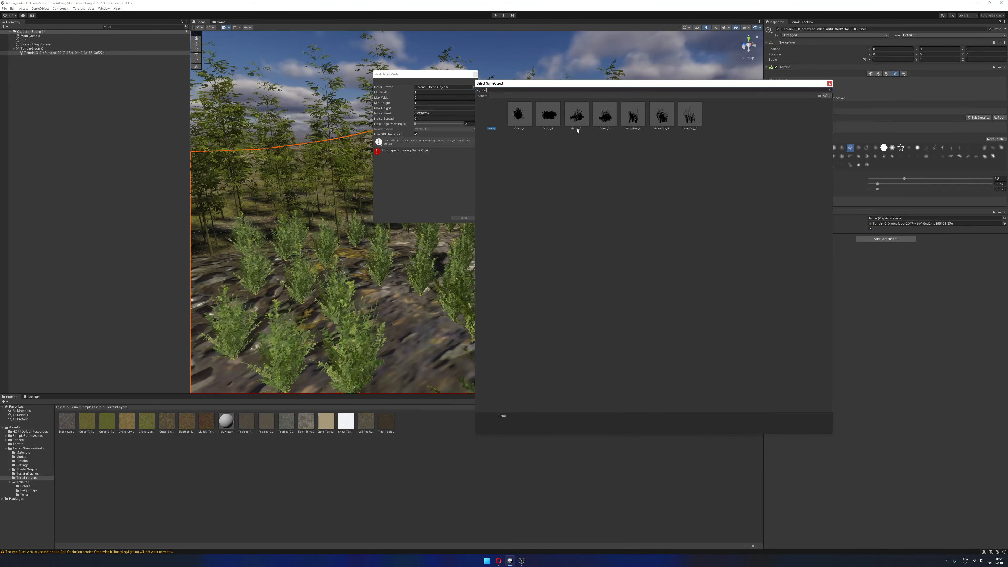
left_click(663, 118)
double_click(664, 117)
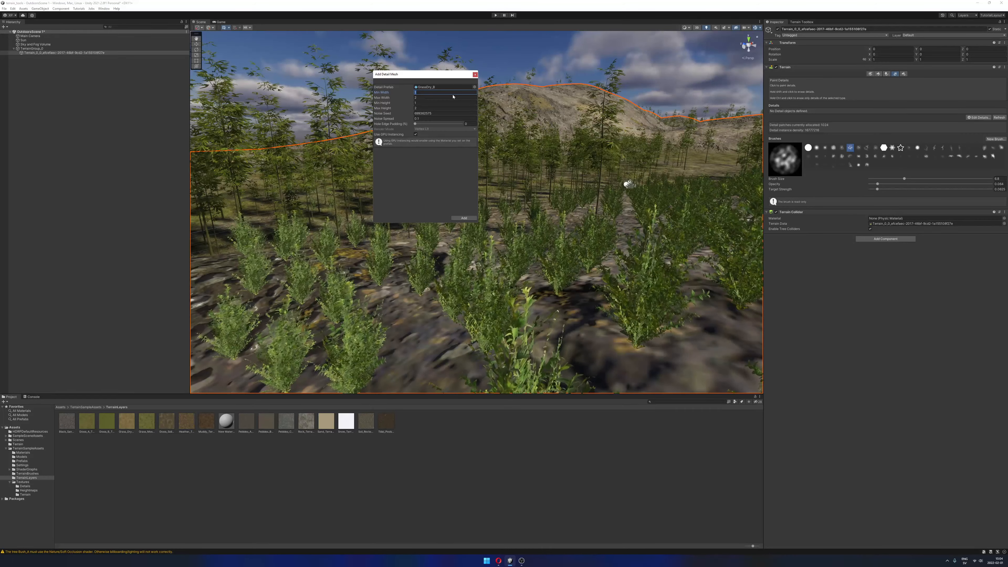
Set the new detail mesh's minimum width and height to 0.1, reduce its maximum sizes, and add it to the terrain.
type("0.1")
key("Tab")
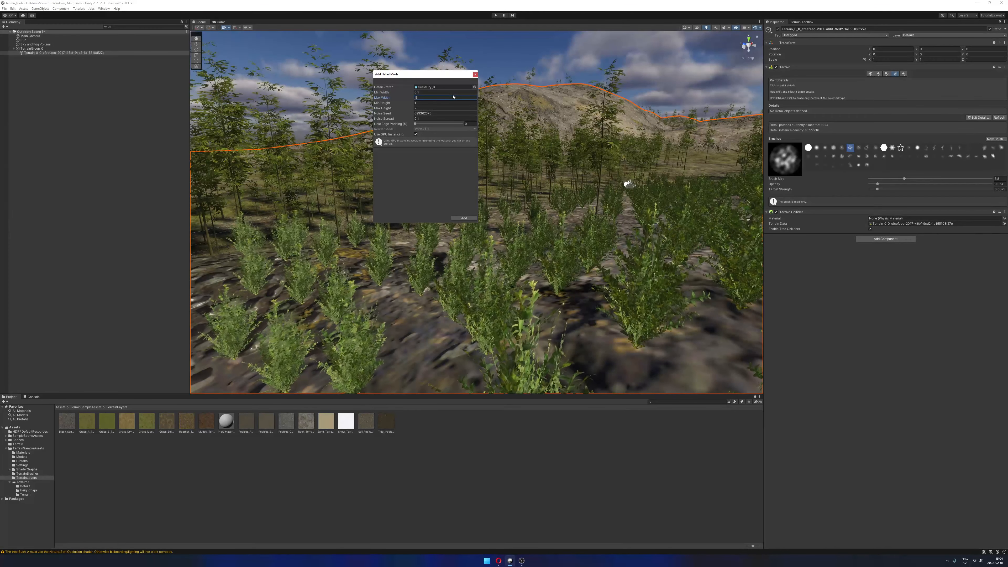
type("0.1")
key("Tab")
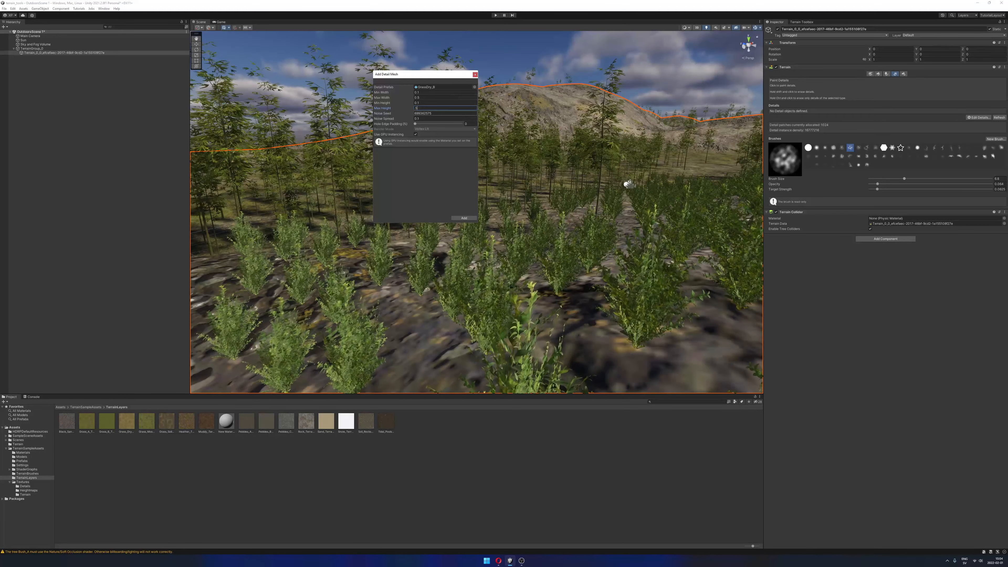
left_click(464, 218)
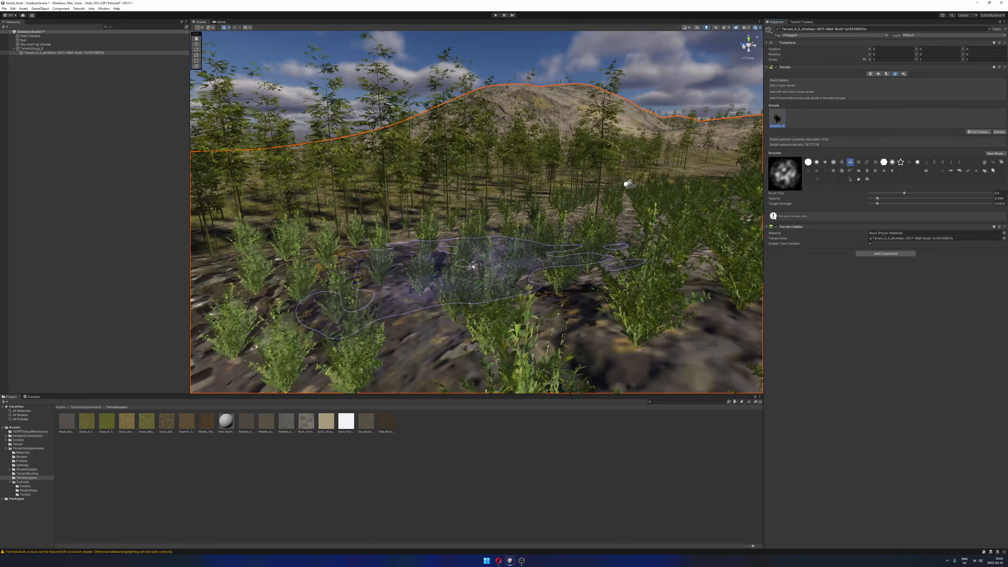
Paint GrassDry_B details across the bare rocky slope and view the clumps up close.
mouse_move(470, 266)
right_mouse_down()
mouse_move(464, 276)
mouse_move(451, 265)
mouse_move(582, 210)
mouse_move(502, 186)
mouse_move(507, 229)
right_mouse_up()
scroll(507, 229, "up", 2)
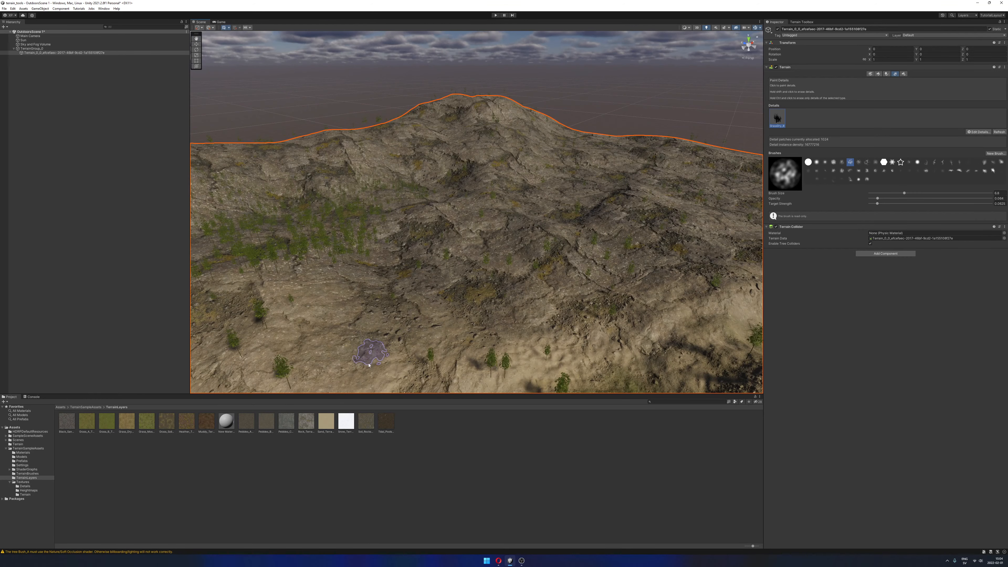
key("f")
mouse_move(462, 297)
right_mouse_down()
mouse_move(482, 242)
mouse_move(461, 208)
mouse_move(461, 302)
right_mouse_up()
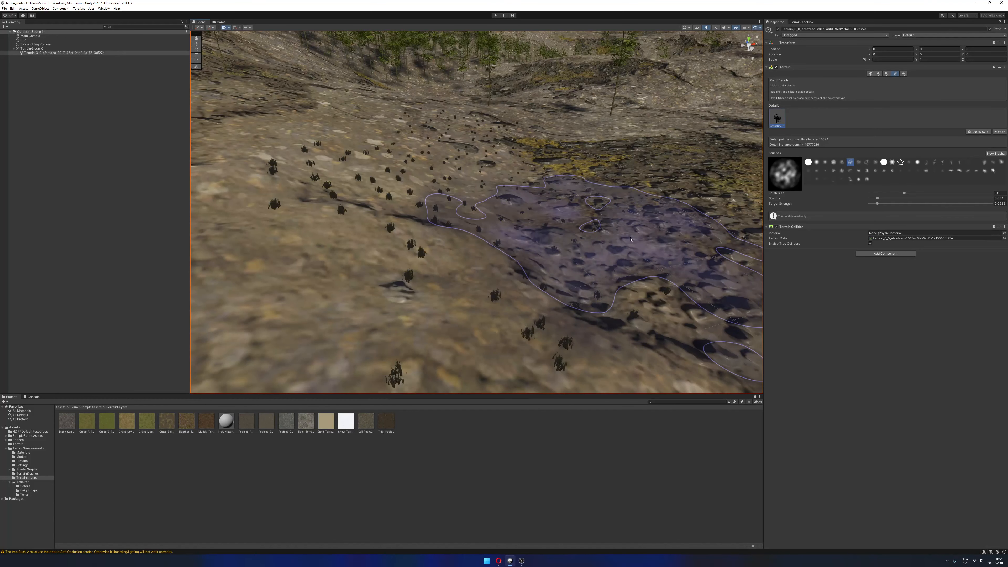
Edit the GrassDry_B detail mesh to a minimum width and height of 1 and a maximum width and height of 2.
left_click(979, 132)
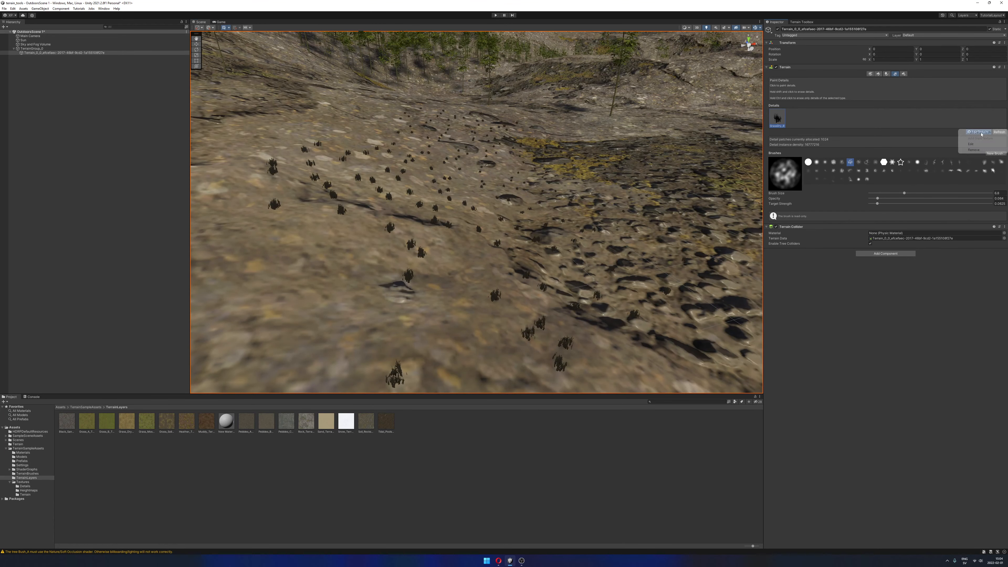
left_click(975, 144)
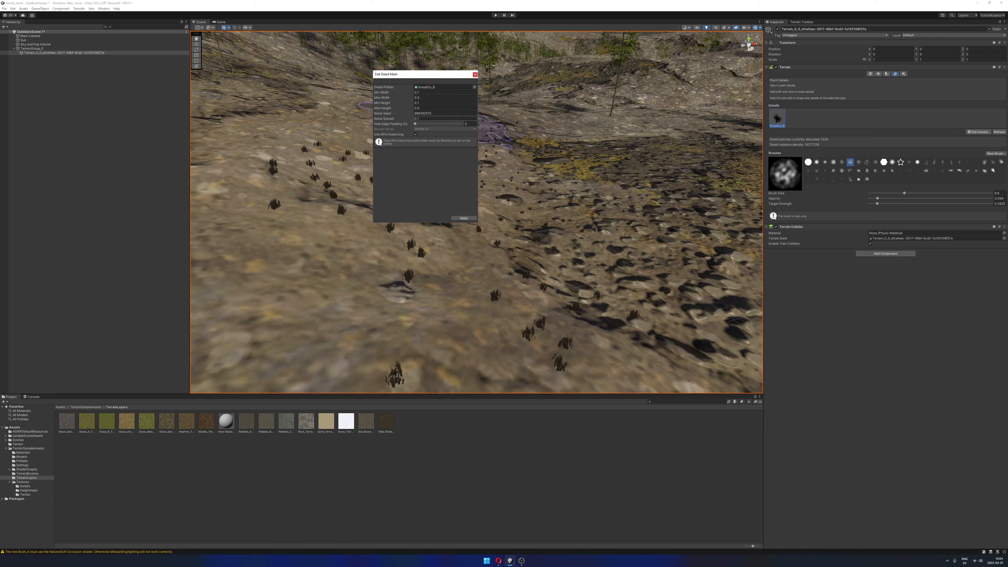
left_click(434, 93)
type("1")
key("Tab")
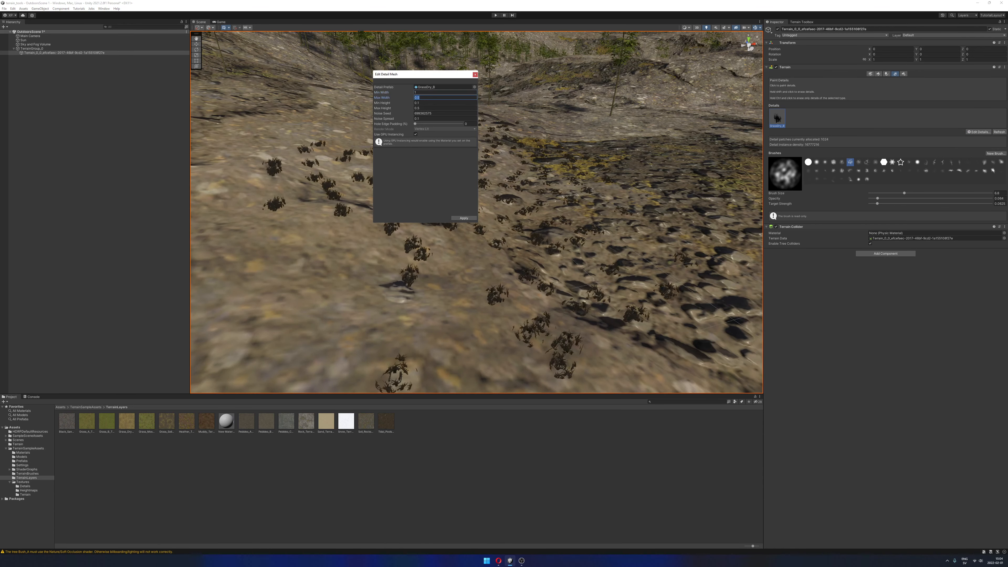
type("2")
key("Tab")
type("2")
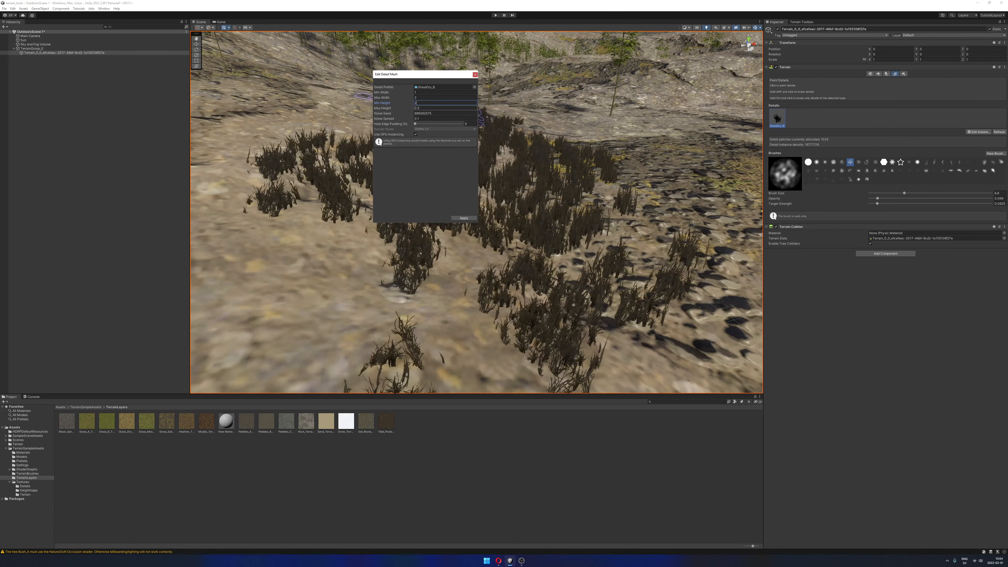
key("BackSpace")
type("1")
key("Tab")
type("2")
key("Tab")
left_click(463, 218)
Paint more GrassDry_B clumps over the rocky ground and erase some from the pebbled area.
right_click_drag(617, 157, 668, 182)
left_click(632, 164)
left_click_drag(653, 198, 576, 242)
mouse_move(575, 242)
right_mouse_down()
mouse_move(587, 278)
mouse_move(606, 258)
right_mouse_up()
mouse_move(606, 215)
left_mouse_down("shift")
mouse_move(576, 211)
mouse_move(556, 179)
mouse_move(484, 182)
left_mouse_up("shift")
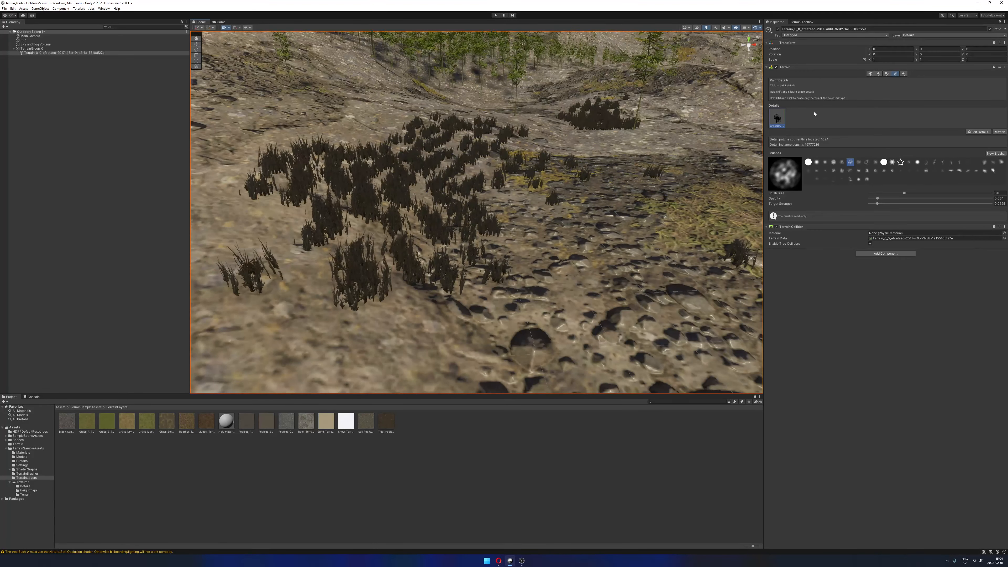
Try Bush_01 as the prefab for a second detail mesh, and add the mesh with Grass_C instead.
left_click(979, 132)
left_click(983, 141)
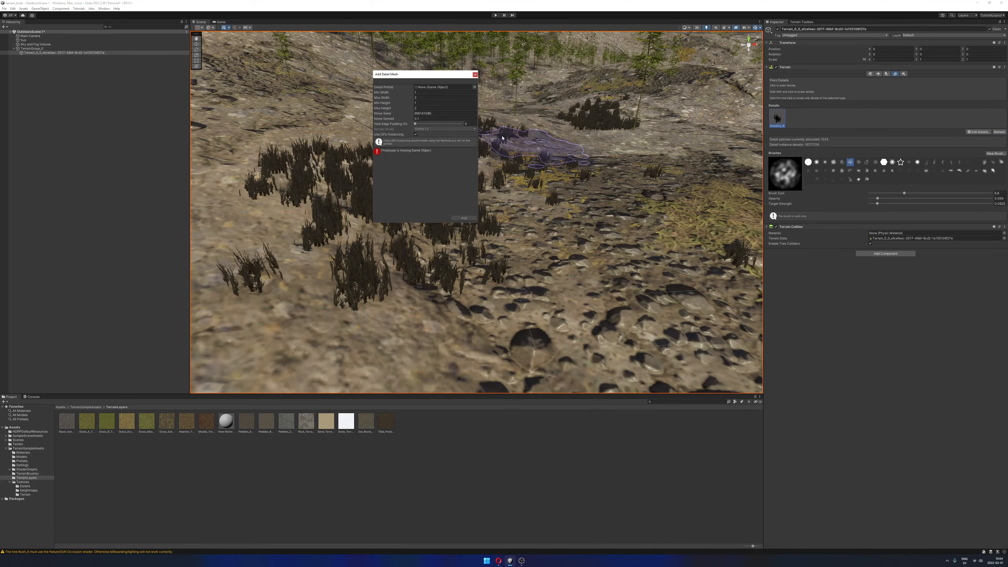
left_click(475, 87)
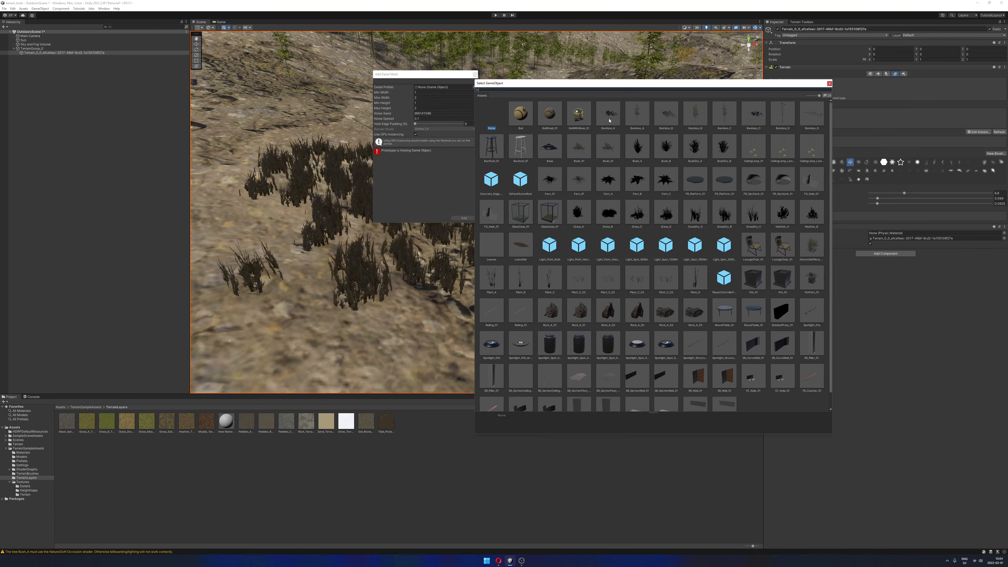
double_click(578, 147)
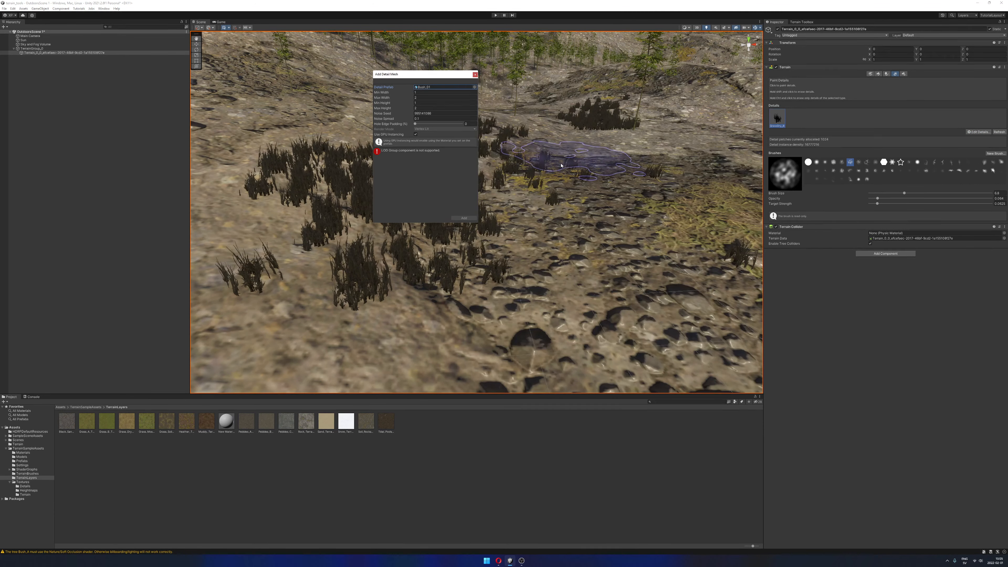
left_click(475, 87)
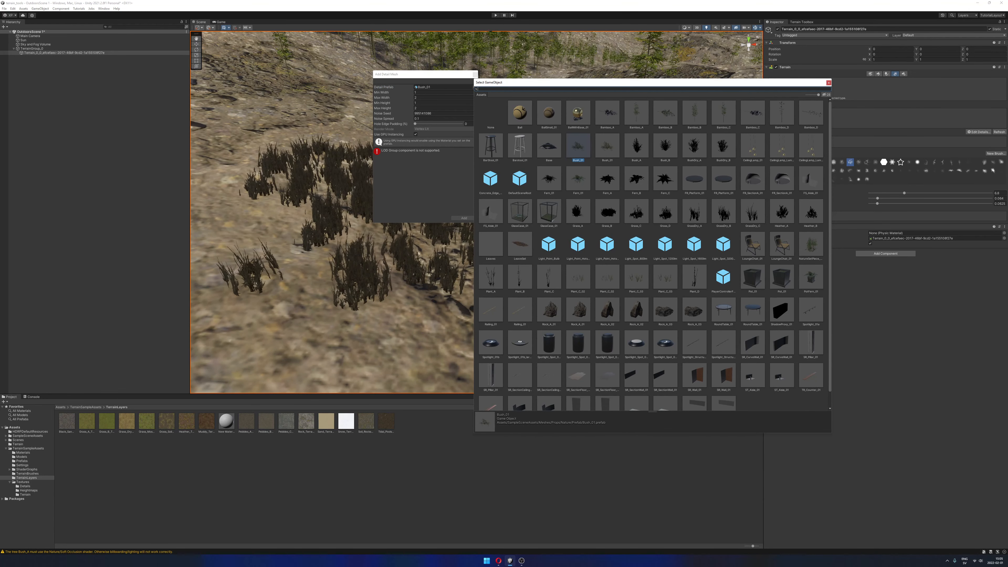
type("grass")
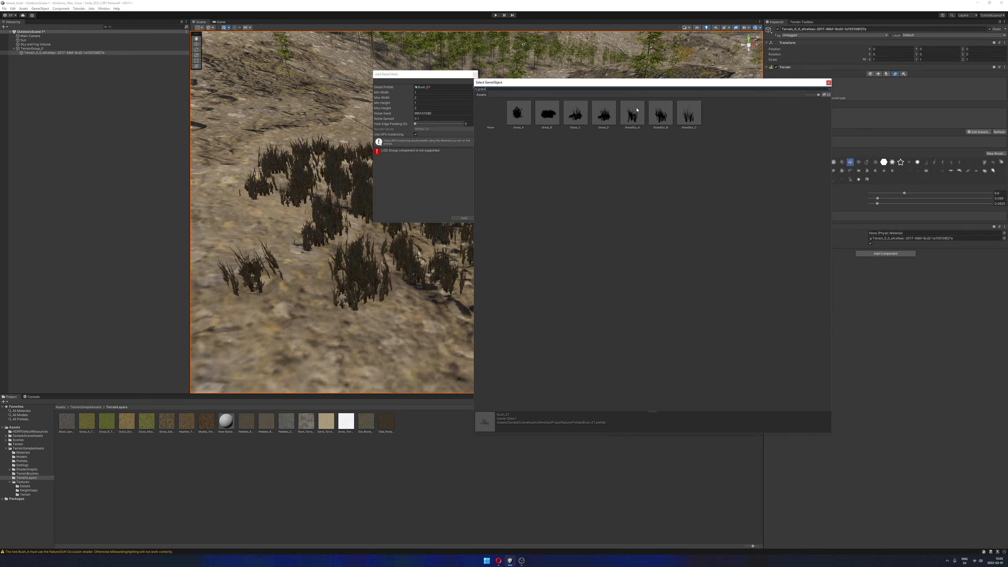
left_click(579, 116)
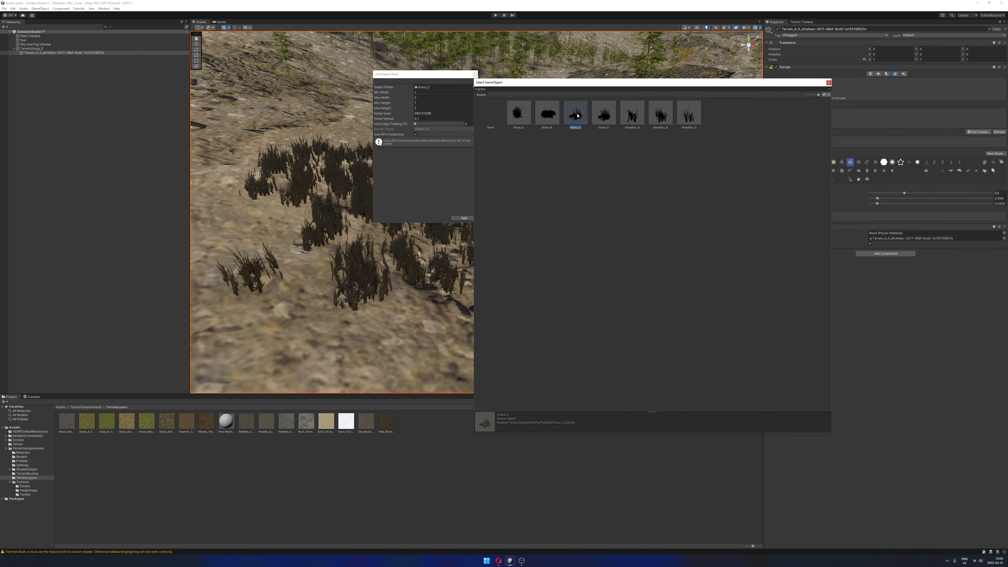
double_click(578, 117)
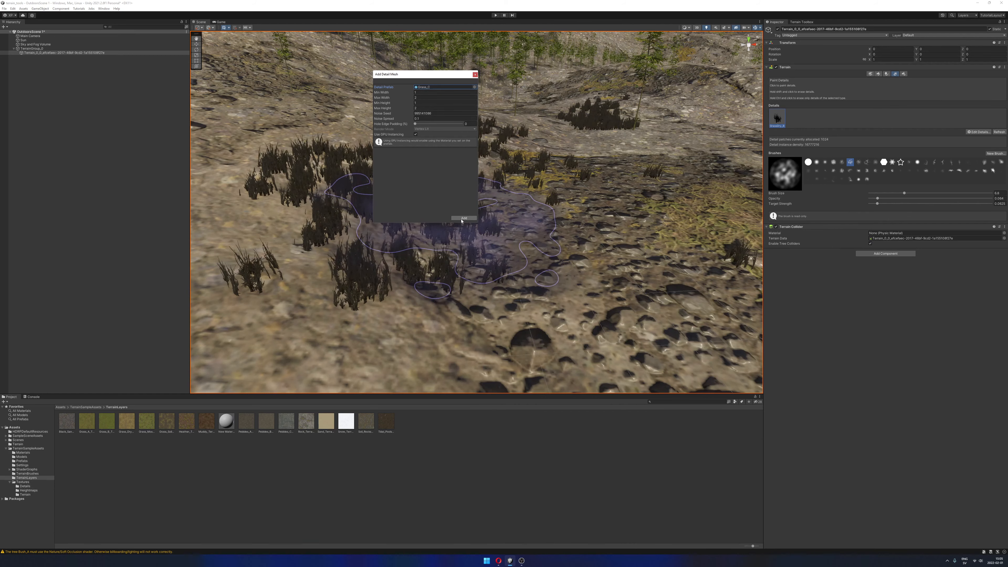
left_click(464, 218)
Paint GrassDry_B clumps widely across the pebbled and yellow-grass ground in the hollow.
mouse_move(635, 246)
right_mouse_down()
mouse_move(562, 224)
mouse_move(567, 214)
right_mouse_up()
mouse_move(567, 215)
left_mouse_down()
mouse_move(566, 180)
mouse_move(542, 252)
left_mouse_up()
right_click_drag(542, 246, 551, 215)
mouse_move(651, 171)
left_mouse_down()
mouse_move(673, 152)
mouse_move(613, 235)
mouse_move(480, 112)
mouse_move(439, 175)
left_mouse_up()
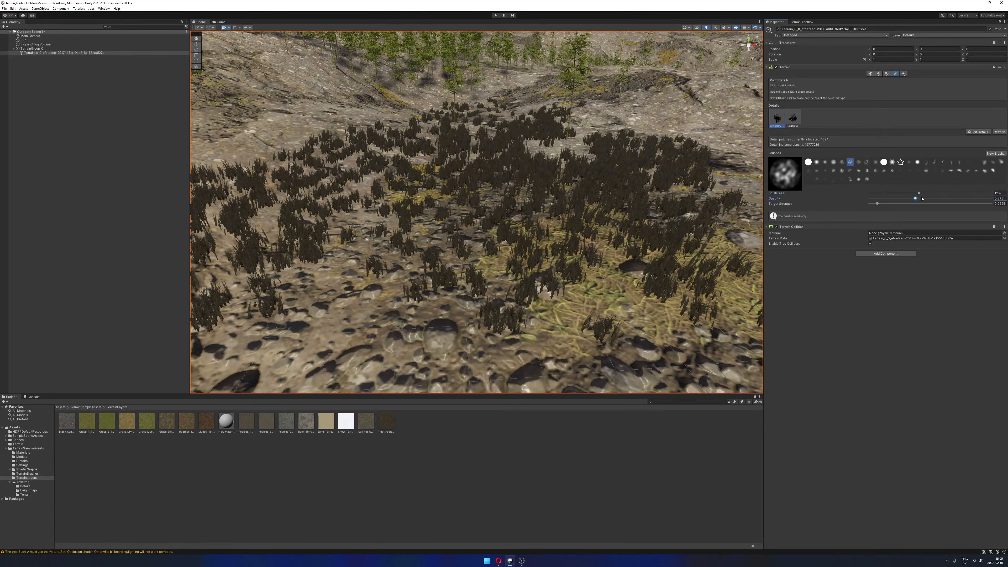
Raise the brush opacity to about 0.83 and paint a denser stretch of GrassDry_B beside the existing clumps.
left_click_drag(916, 200, 972, 199)
middle_click_drag(675, 228, 423, 247)
scroll(551, 238, "down", 4)
mouse_move(551, 238)
middle_mouse_down()
mouse_move(450, 240)
mouse_move(416, 224)
middle_mouse_up()
scroll(476, 242, "up", 3)
left_click_drag(495, 248, 444, 282)
middle_click_drag(444, 281, 503, 234)
left_click_drag(506, 240, 438, 272)
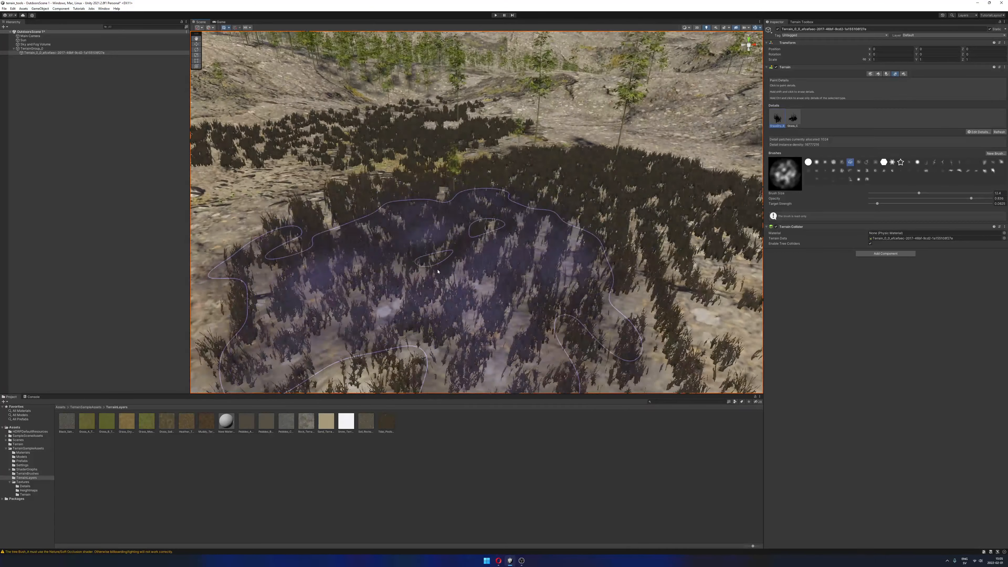
Paint a dense Grass_C patch beside the dry grass, and scatter sparser Grass_C over the grassy ground at about 0.1 opacity.
scroll(438, 272, "down", 5)
mouse_move(341, 265)
left_mouse_down()
mouse_move(552, 251)
mouse_move(579, 151)
mouse_move(586, 158)
mouse_move(638, 131)
left_mouse_up()
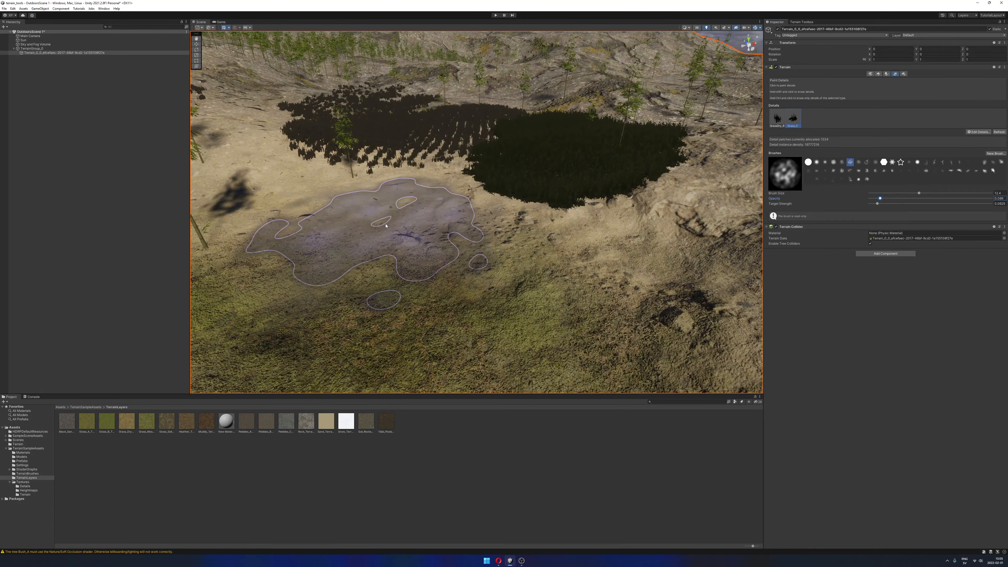
left_click(386, 226)
left_click(581, 268)
key("s")
right_click_drag(581, 268, 586, 255)
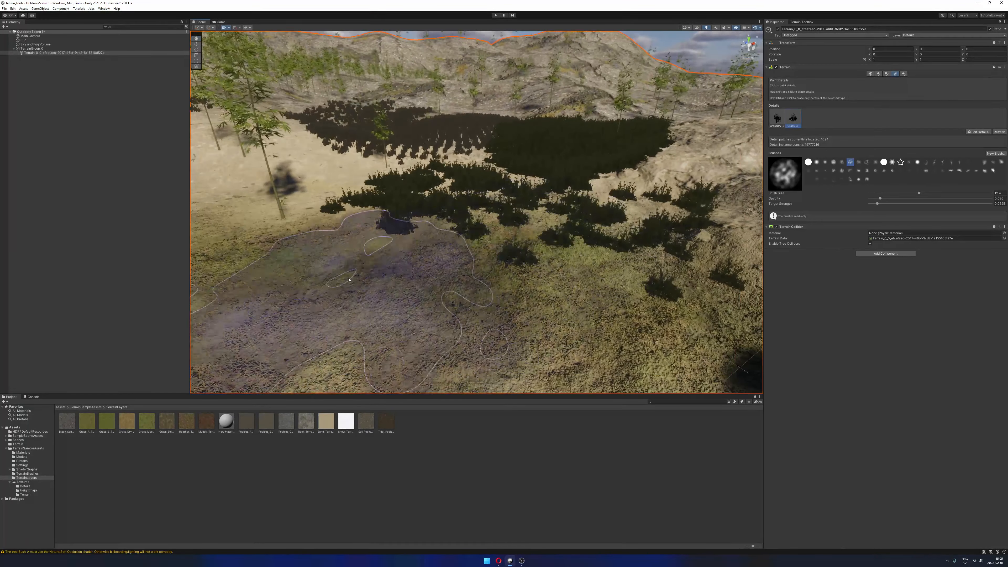
right_click_drag(349, 279, 656, 165)
key("w")
key("s")
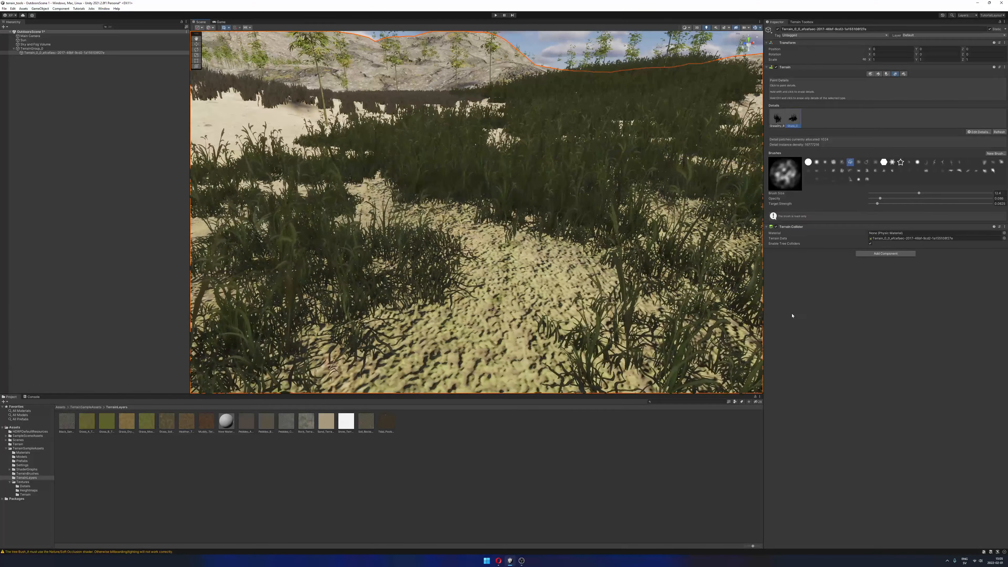
Add the Barstool_01 prefab as a third detail mesh with a minimum width of 0.1 and bring the rocky hill into view.
left_click(979, 133)
left_click(978, 137)
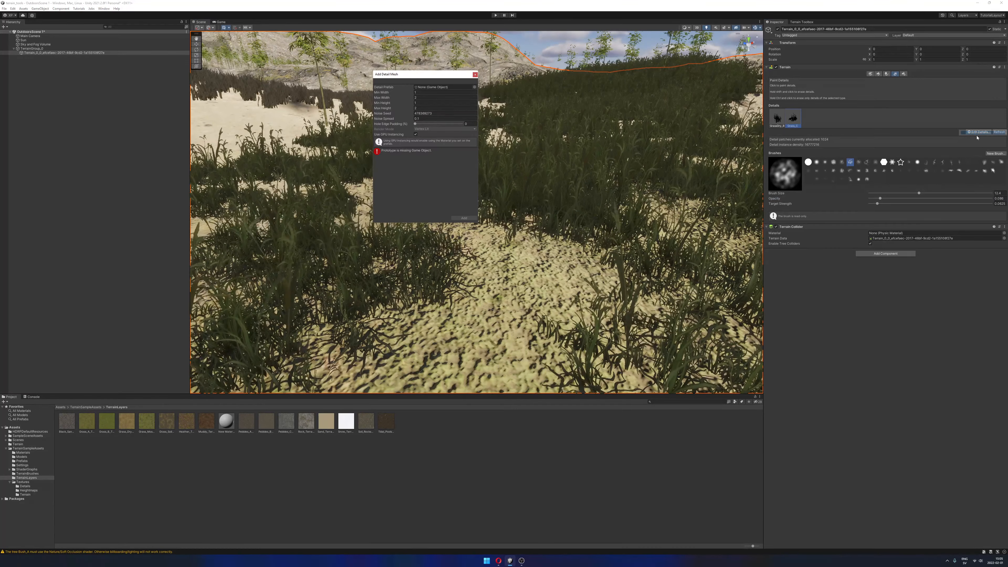
left_click(475, 88)
left_click(485, 145)
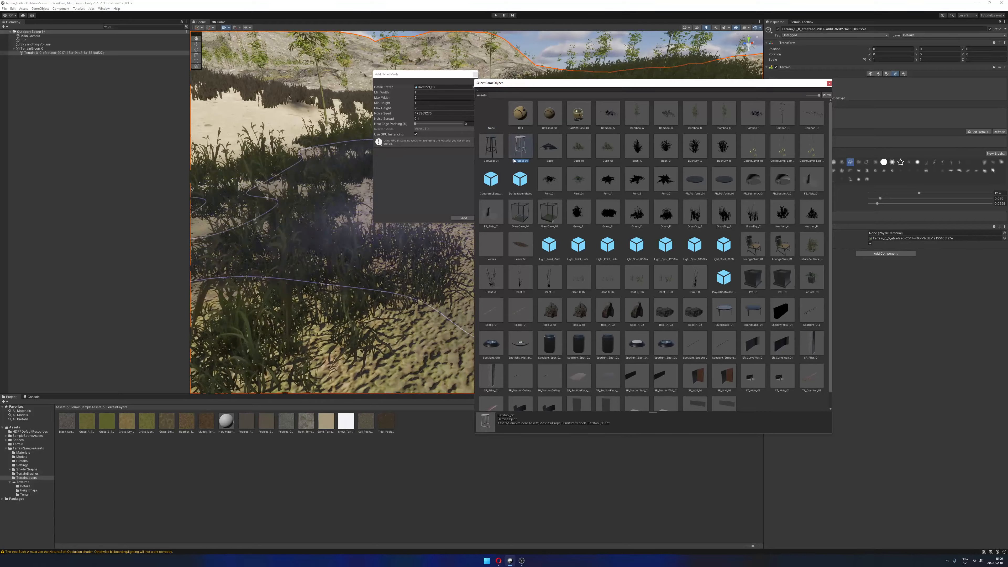
double_click(488, 145)
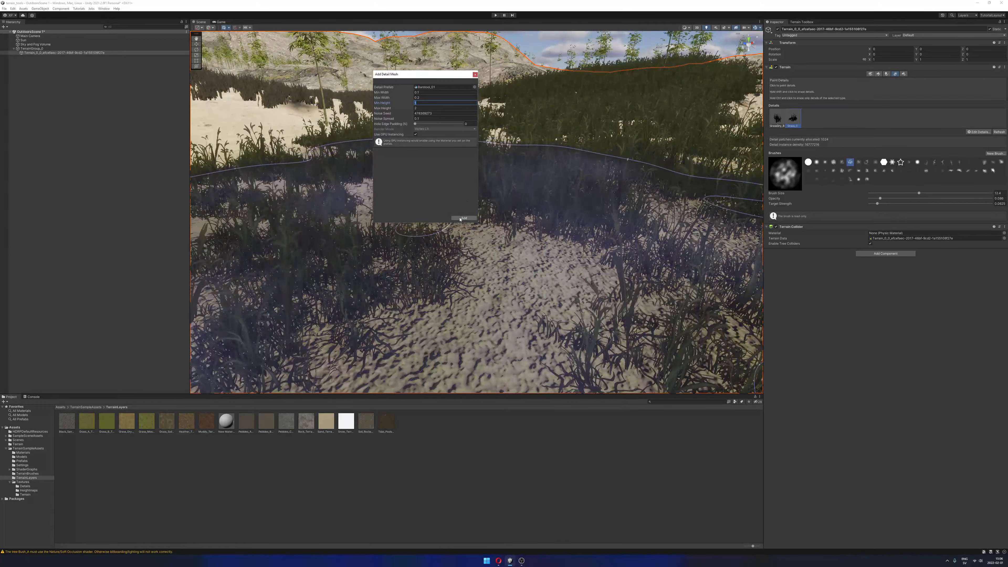
left_click(460, 218)
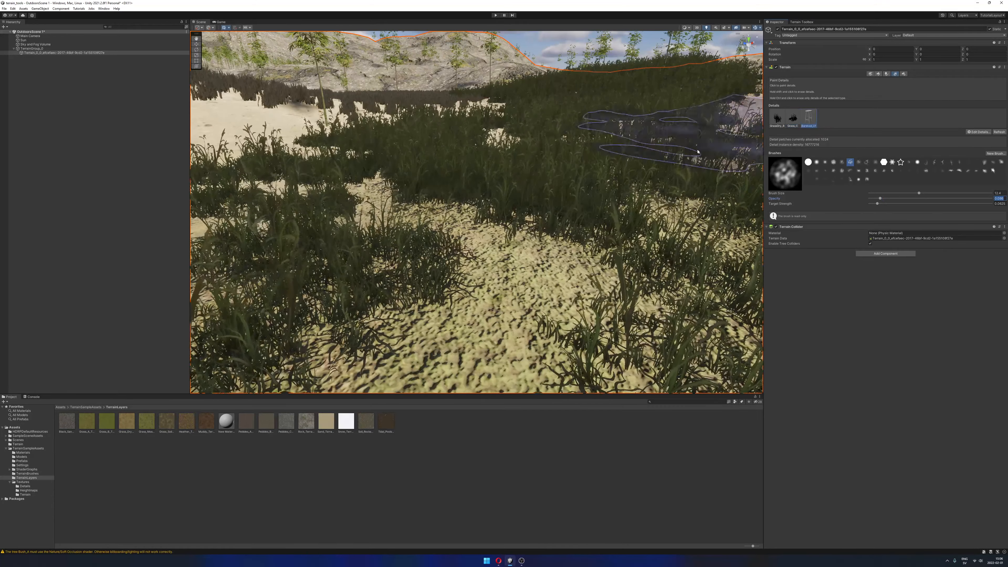
scroll(477, 200, "down", 10)
left_click_drag(462, 203, 548, 247, "alt")
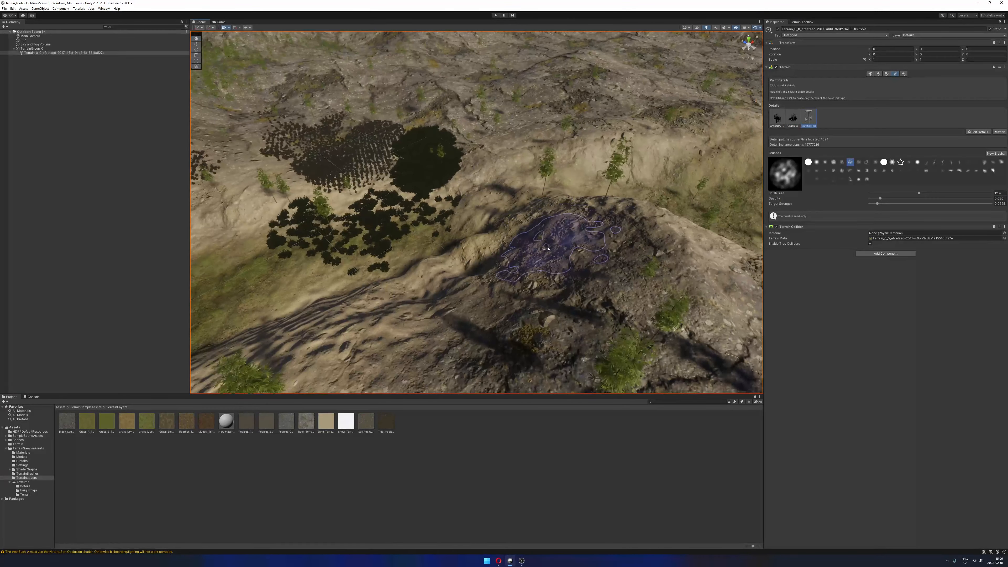
Try painting Barstool_01 detail meshes on the rocky hill, inspect the patch up close, and undo it.
mouse_move(591, 286)
left_mouse_down("alt")
mouse_move(640, 203)
mouse_move(618, 222)
left_mouse_up("alt")
key("ctrl+z")
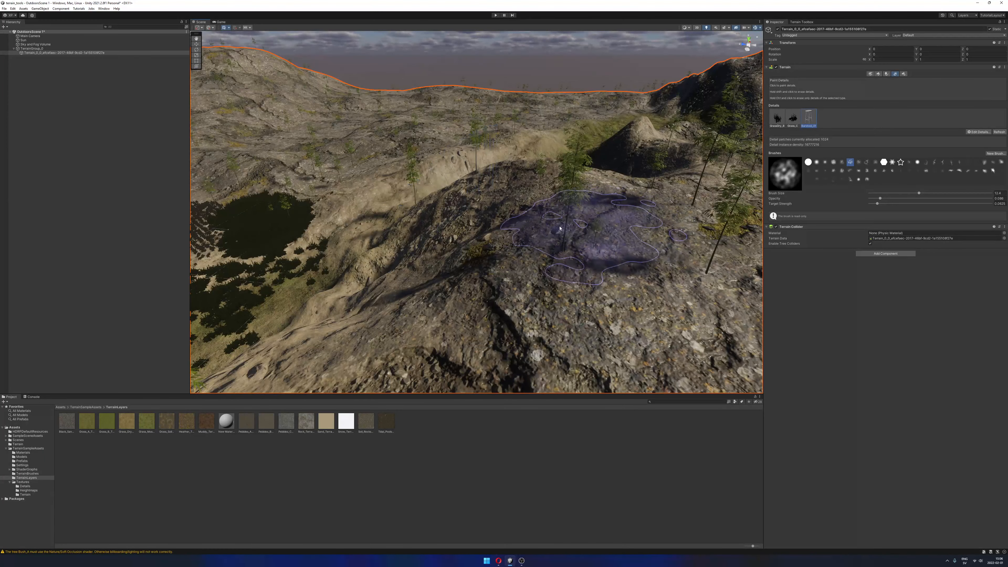
middle_click_drag(599, 219, 699, 296)
middle_click_drag(494, 208, 567, 227)
scroll(456, 242, "up", 3)
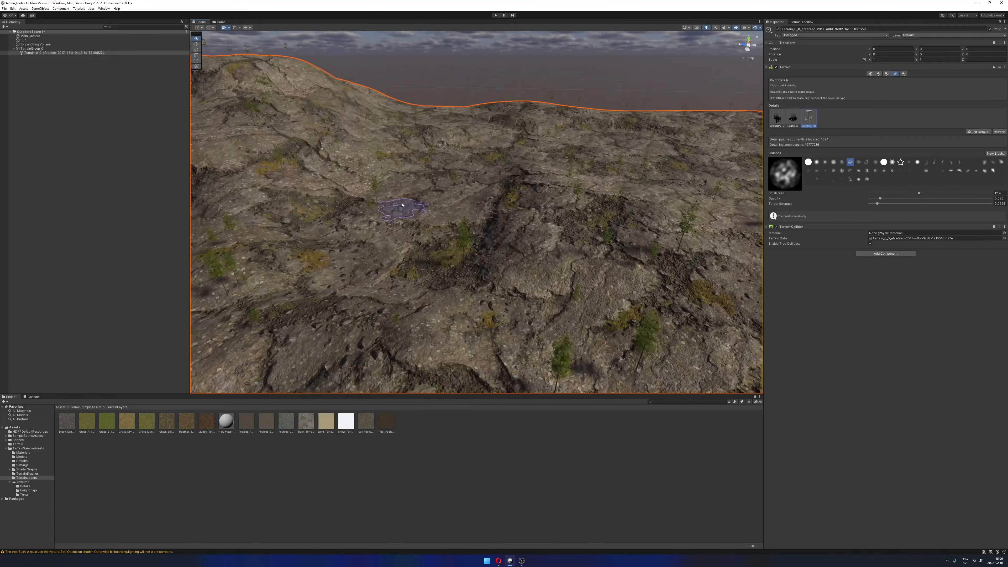
left_click_drag(387, 246, 360, 243, "alt")
scroll(453, 230, "up", 3)
left_click_drag(542, 245, 493, 243, "alt")
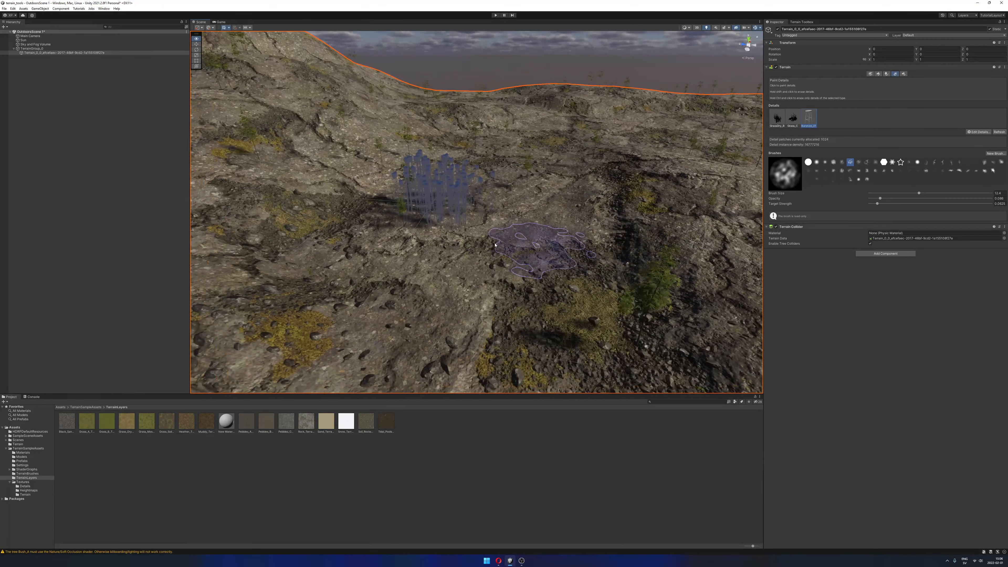
scroll(489, 242, "up", 2)
scroll(490, 242, "up", 3)
middle_click_drag(505, 174, 532, 242)
scroll(516, 236, "down", 1)
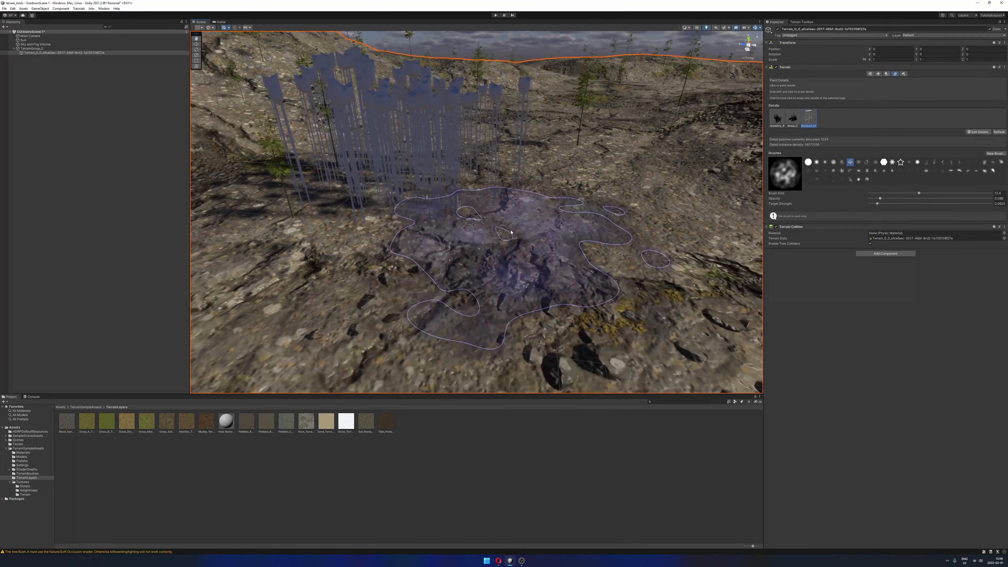
key("ctrl+z")
left_click(979, 131)
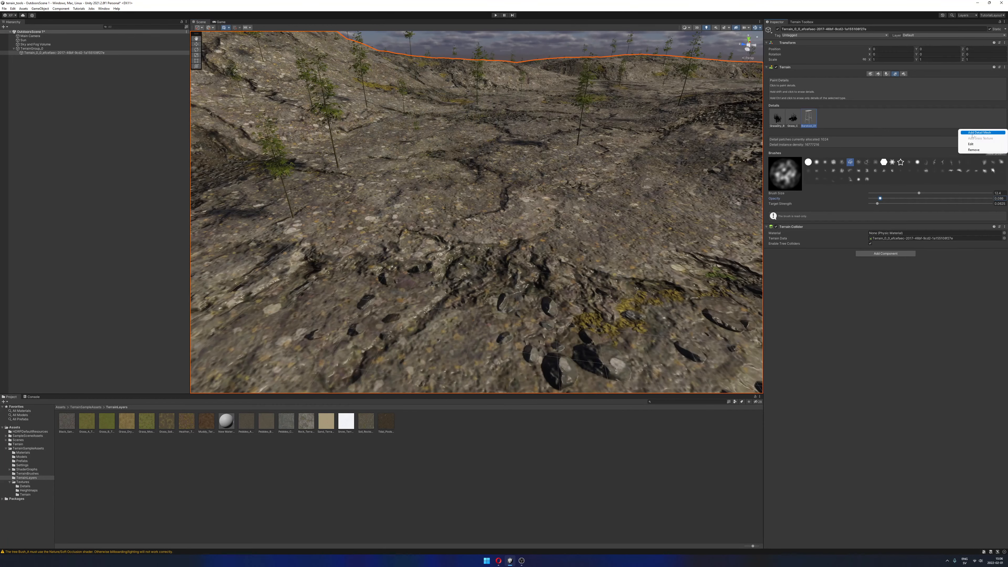
left_click(976, 139)
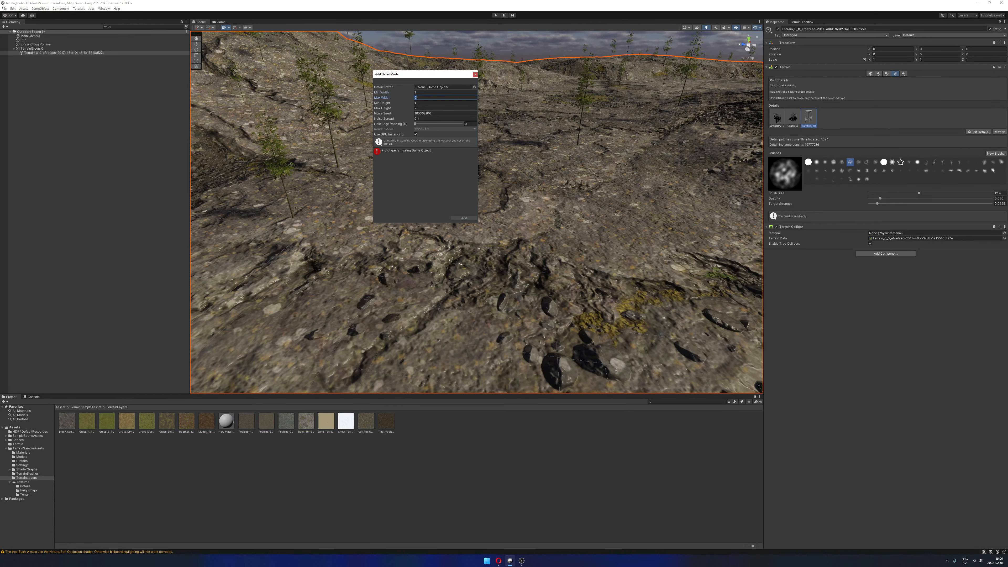
key("Tab")
key("Tab")
type("1")
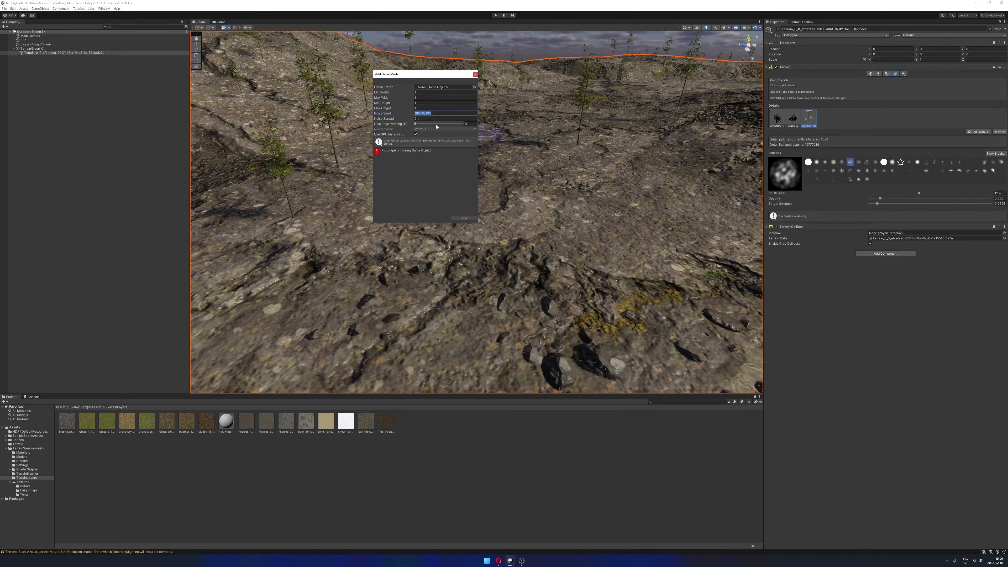
left_click(420, 104)
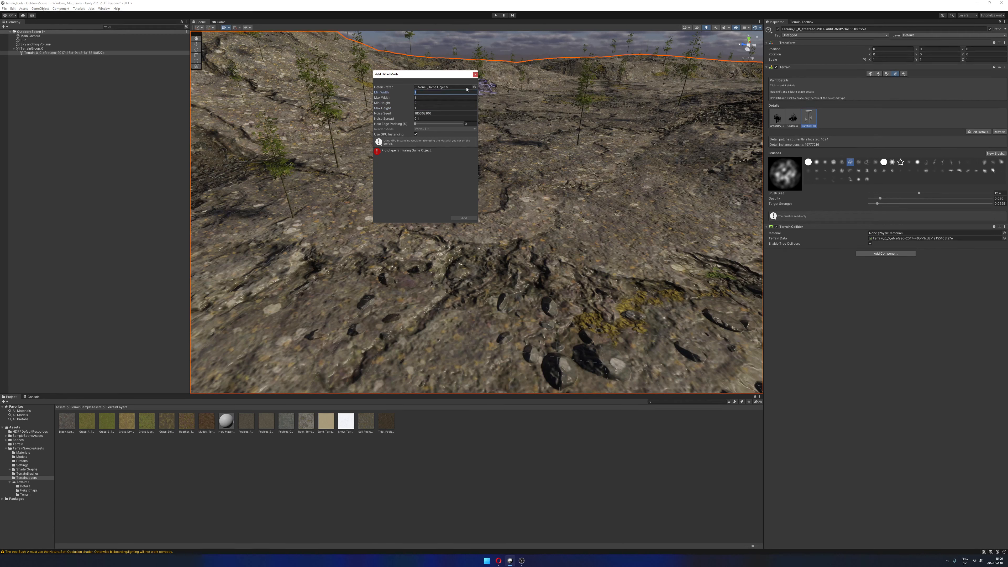
left_click(475, 74)
Edit the Barstool_01 detail mesh so its minimum and maximum width and height are all 1.
left_click(978, 132)
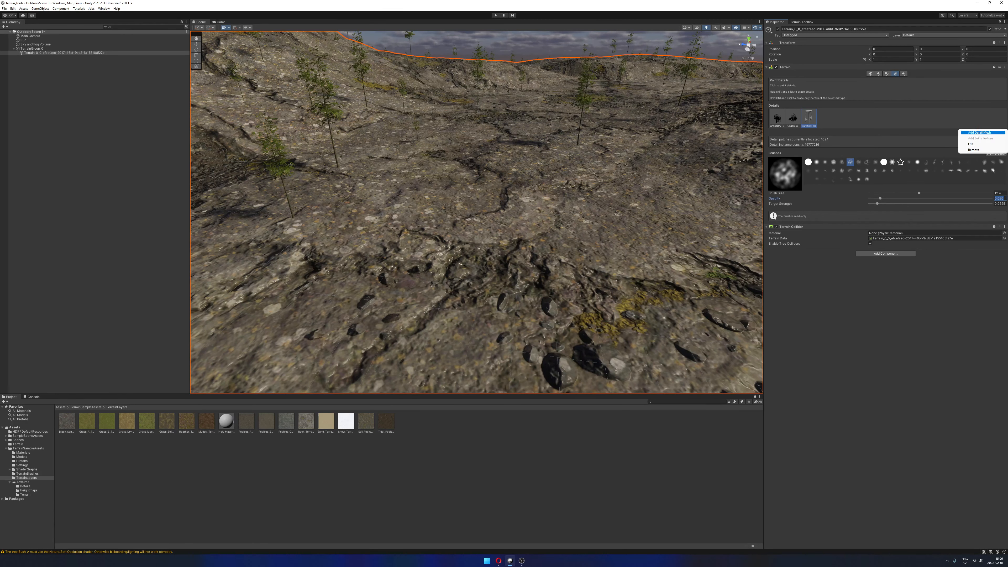
left_click(979, 136)
left_click(977, 133)
left_click(977, 133)
left_click(979, 141)
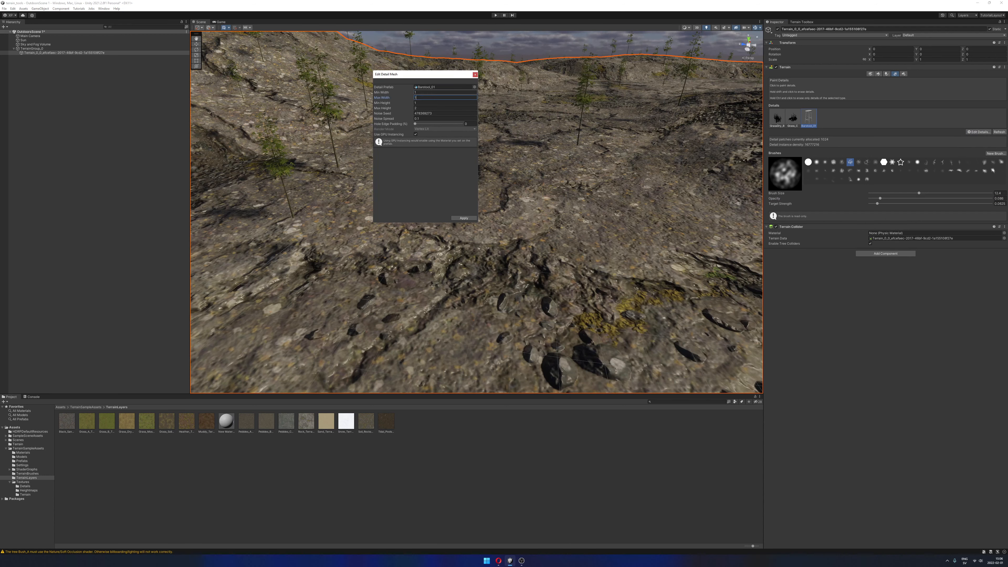
left_click(429, 108)
left_click(428, 113)
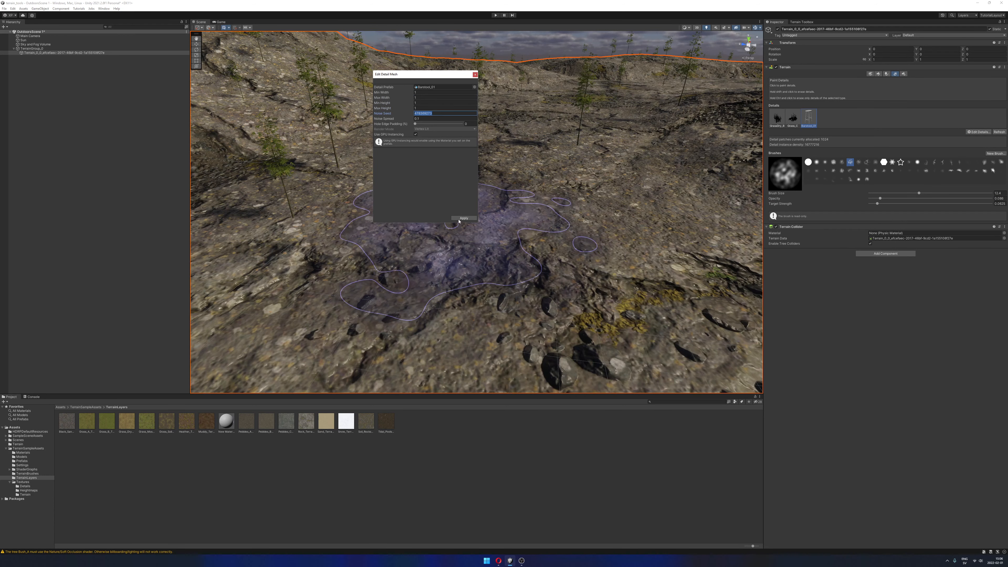
left_click(464, 218)
left_click(462, 217)
Try painting a patch of the resized Barstool_01 on the rock, undo it, and recheck its detail mesh settings.
mouse_move(467, 253)
left_mouse_down("alt")
mouse_move(512, 173)
mouse_move(590, 141)
mouse_move(597, 175)
left_mouse_up("alt")
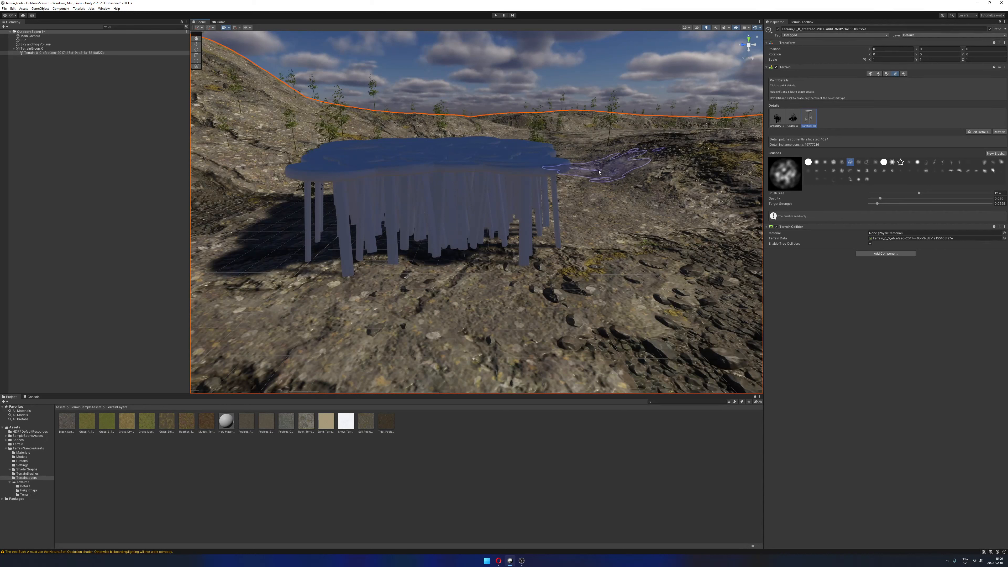
key("ctrl+z")
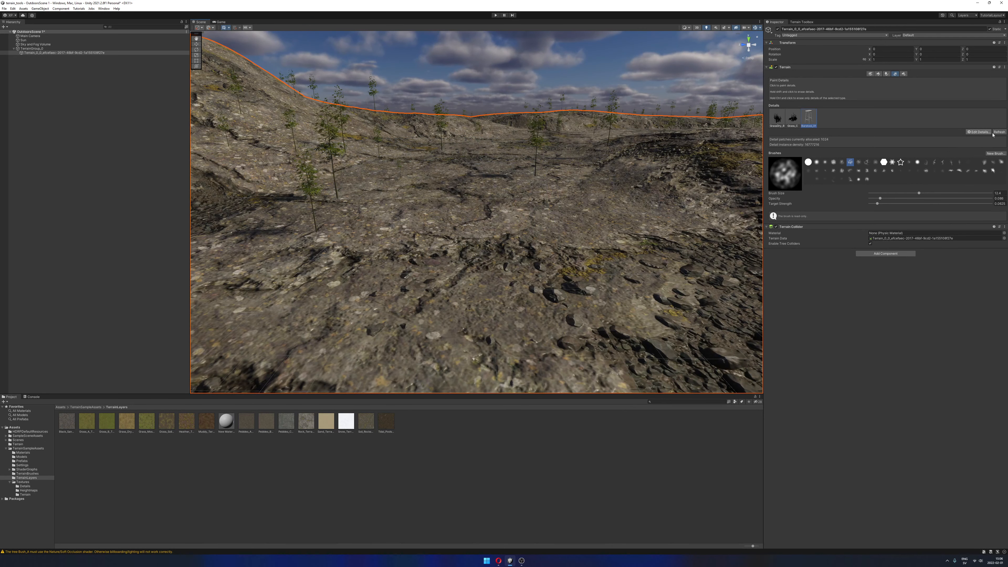
left_click(986, 134)
left_click(968, 144)
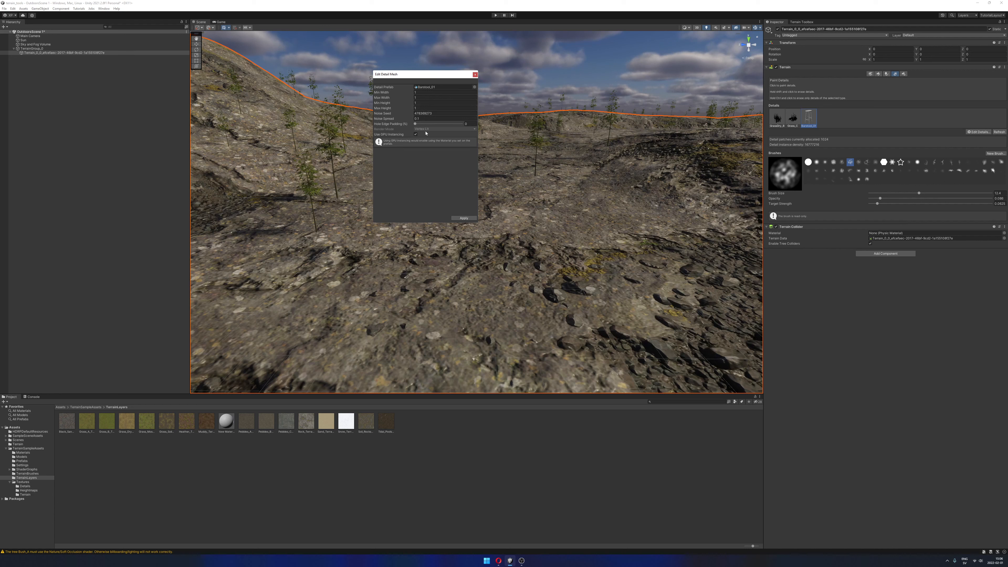
left_click(475, 75)
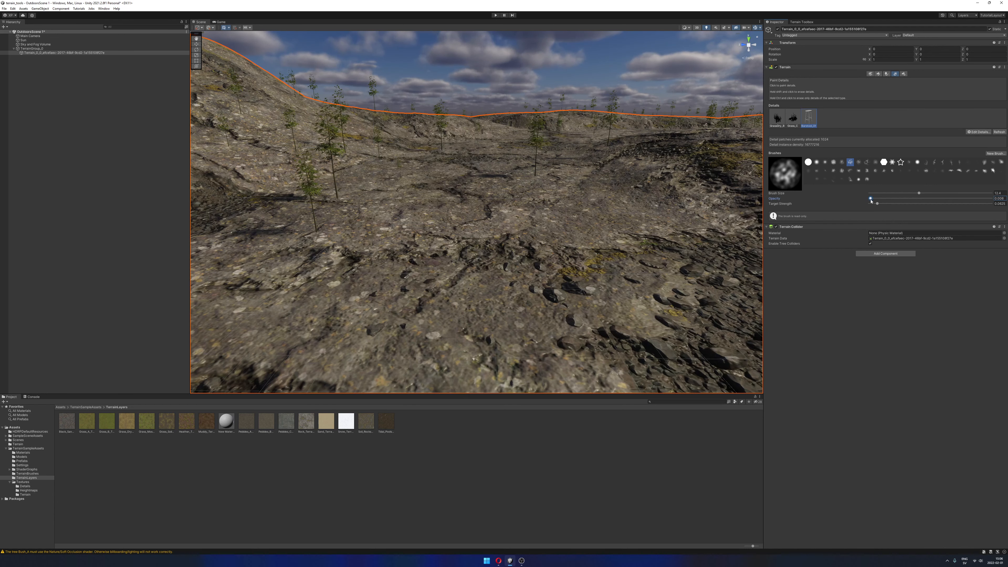
Try painting Barstool_01 on the rock with the brush opacity lowered to nearly zero, and undo it.
left_click_drag(872, 200, 872, 200)
left_click(440, 275)
left_click_drag(580, 250, 570, 278, "alt")
key("ctrl+z")
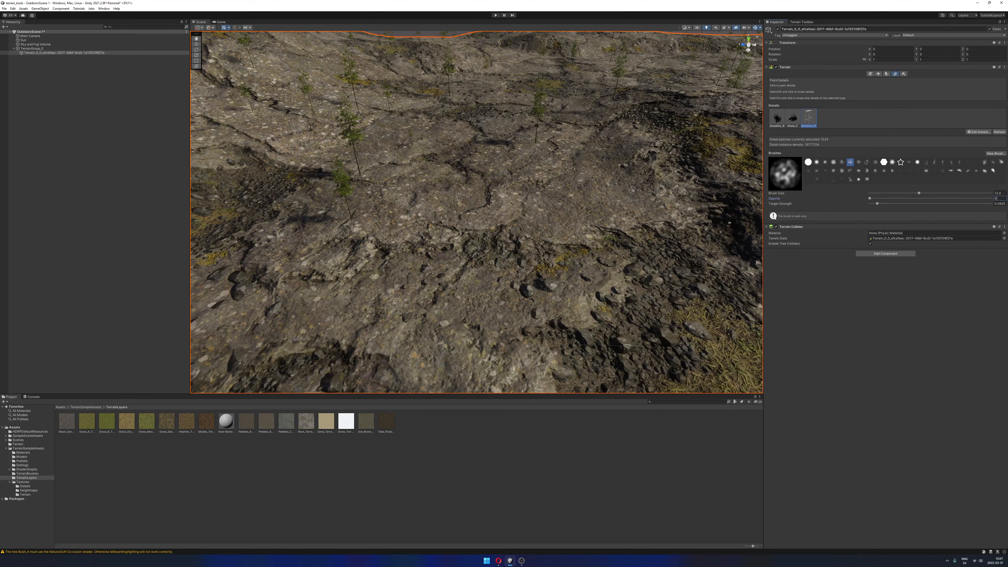
Try painting Barstool_01 patches on the rock at a brush opacity of 1, undoing each one.
left_click(397, 202)
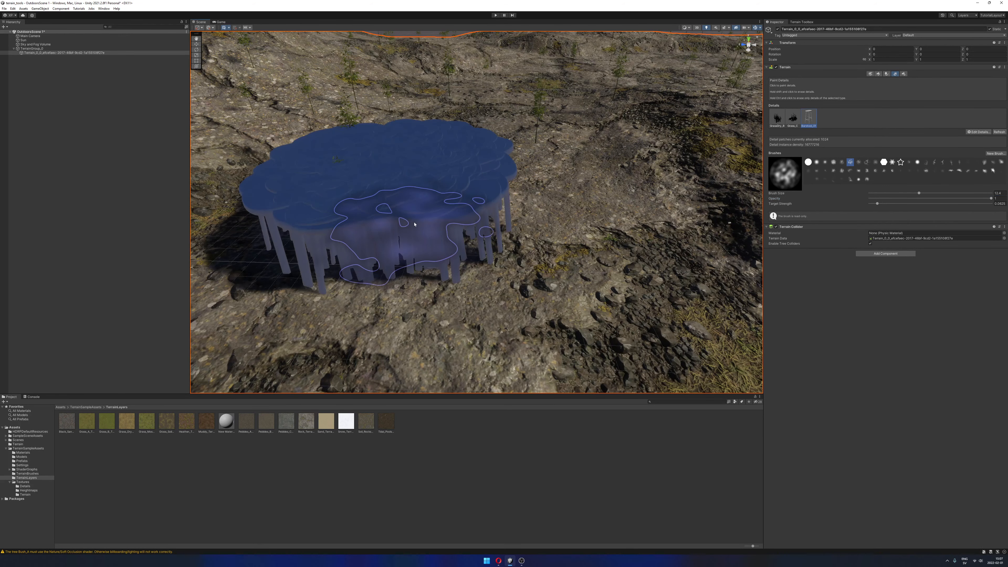
key("ctrl+z")
left_click(498, 211)
mouse_move(565, 238)
left_mouse_down("alt")
mouse_move(569, 218)
mouse_move(668, 178)
mouse_move(651, 190)
left_mouse_up("alt")
key("ctrl+z")
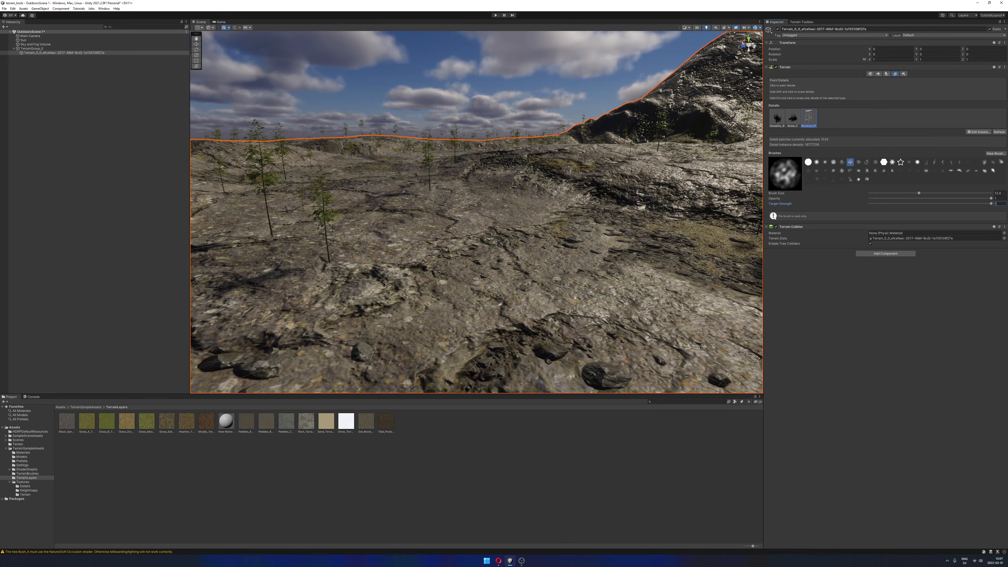
Try painting a Barstool_01 patch with both opacity and target strength at 1, view it from around, and undo it.
left_click(531, 255)
left_click_drag(496, 260, 552, 261, "alt")
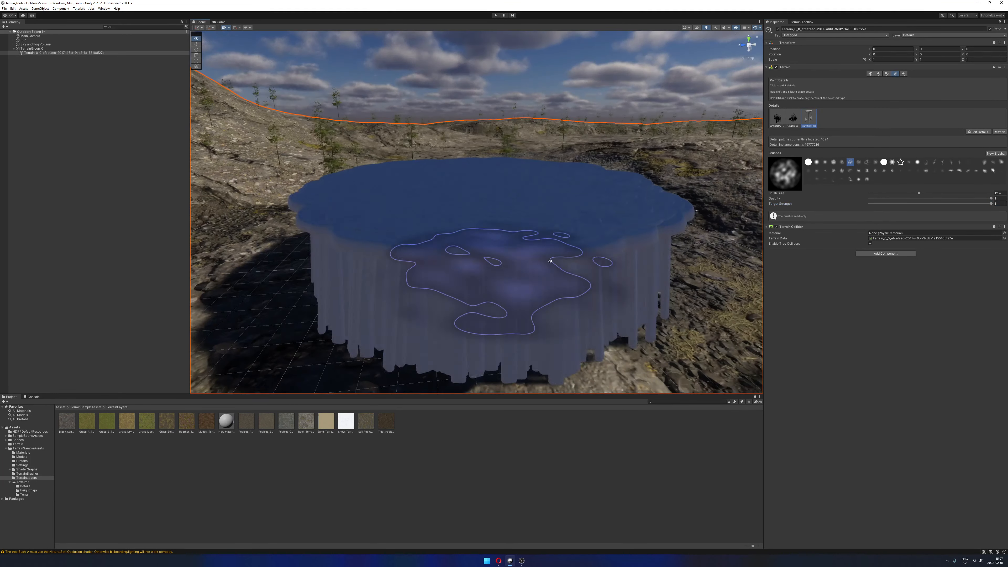
right_click_drag(551, 261, 416, 249, "alt")
left_click_drag(417, 249, 466, 288, "alt")
key("ctrl+z")
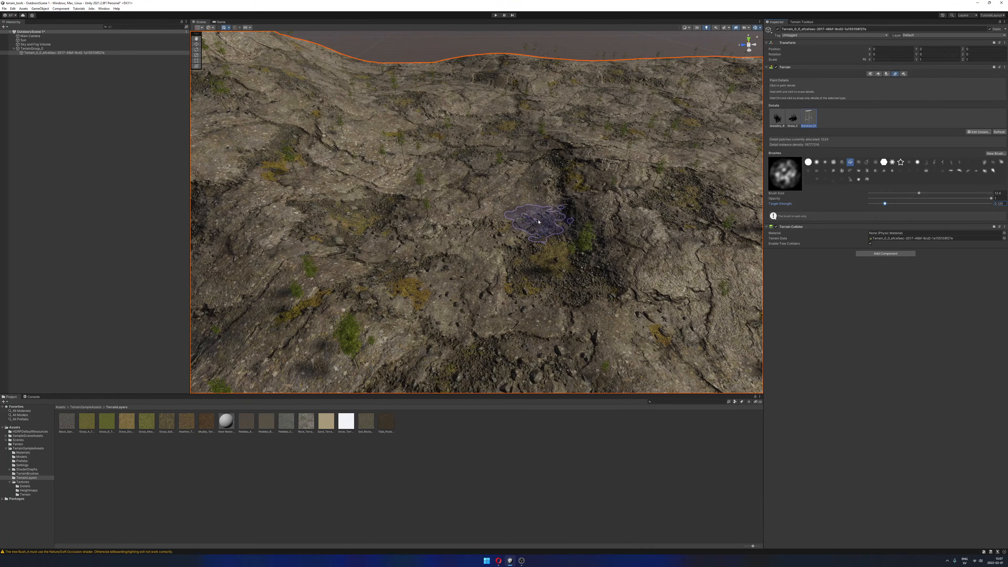
Try a Barstool_01 patch with the target strength at about 0.13 and opacity at 1, and undo it.
key("ctrl+y")
mouse_move(495, 225)
left_mouse_down("alt")
mouse_move(506, 188)
mouse_move(501, 215)
left_mouse_up("alt")
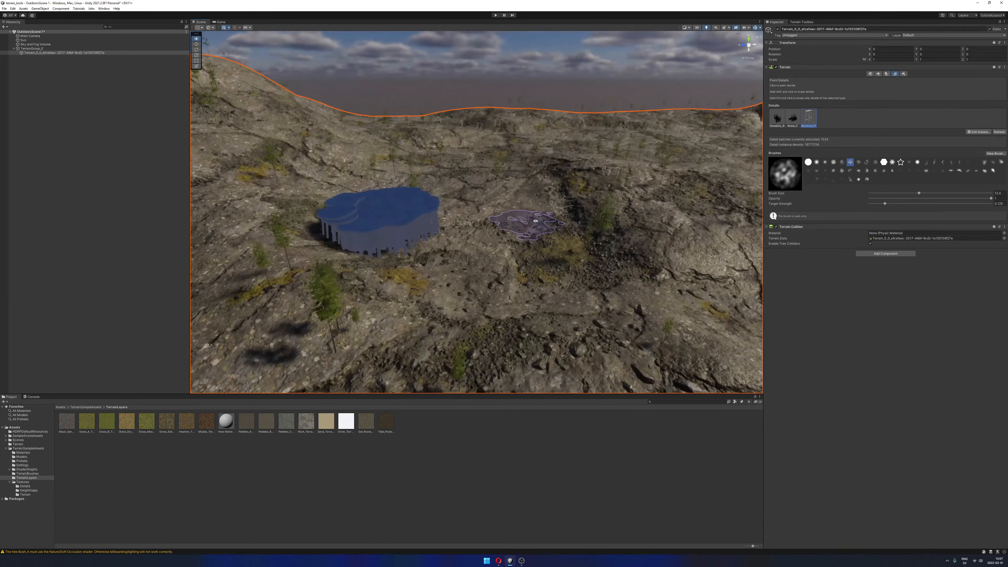
key("ctrl+z")
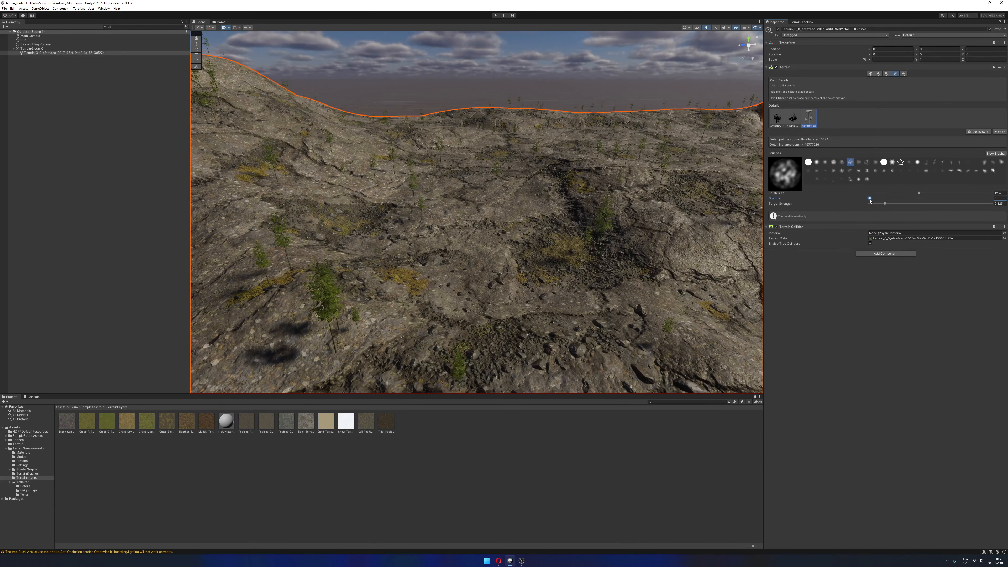
Scatter small Barstool_01 groups over the rocky ground at about 0.011 opacity and about 0.13 target strength.
left_click(415, 245)
mouse_move(514, 262)
left_mouse_down("alt")
mouse_move(552, 253)
mouse_move(568, 267)
left_mouse_up("alt")
left_click(576, 211)
left_click(448, 175)
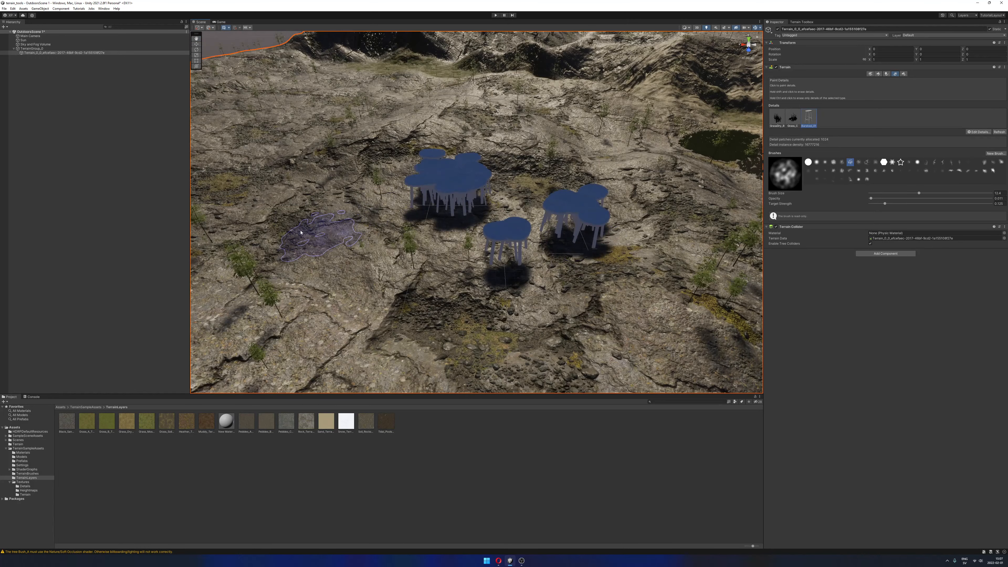
left_click(406, 314)
left_click(294, 212)
left_click(308, 119)
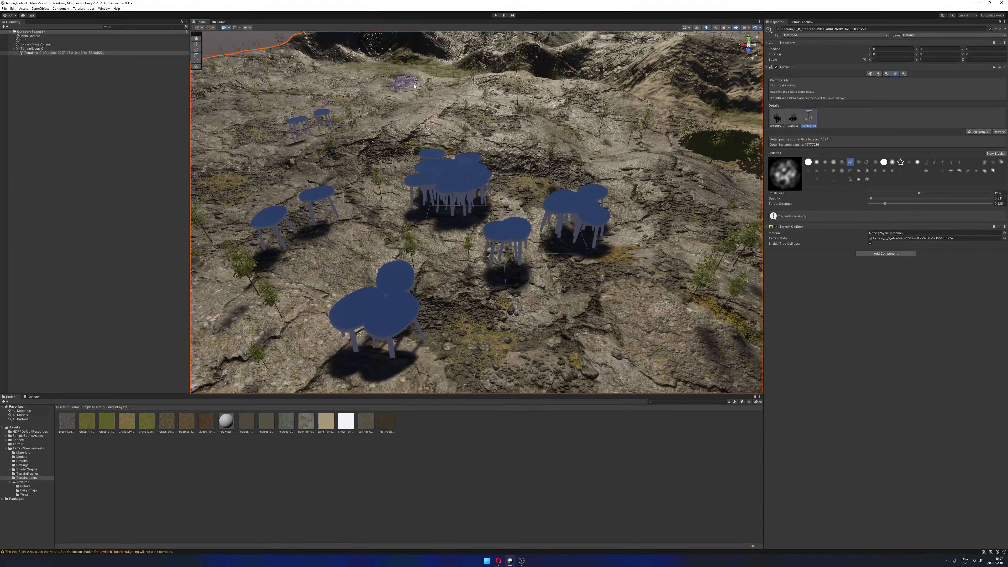
Place more sparse Barstool_01 groups farther across the rocky plateau and on the slope towards the bamboo.
left_click(556, 115)
left_click(639, 139)
mouse_move(607, 260)
left_mouse_down("alt")
mouse_move(594, 223)
mouse_move(601, 182)
mouse_move(595, 199)
left_mouse_up("alt")
left_click(613, 256)
left_click_drag(530, 267, 493, 254, "alt")
left_click(482, 179)
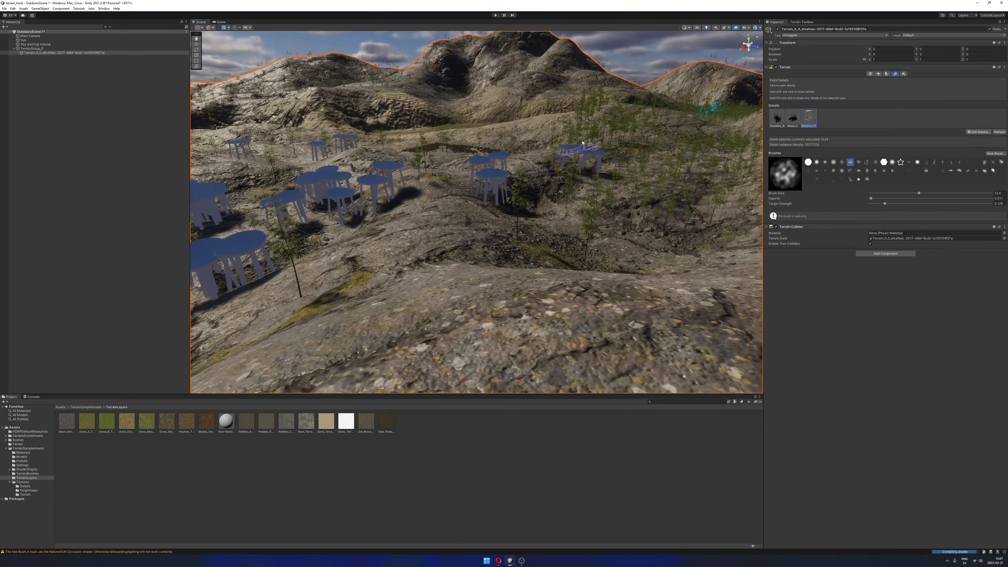
Examine the scattered barstools, the grass patches and the bamboo forest from several sides of the terrain.
left_click_drag(660, 148, 477, 212, "alt")
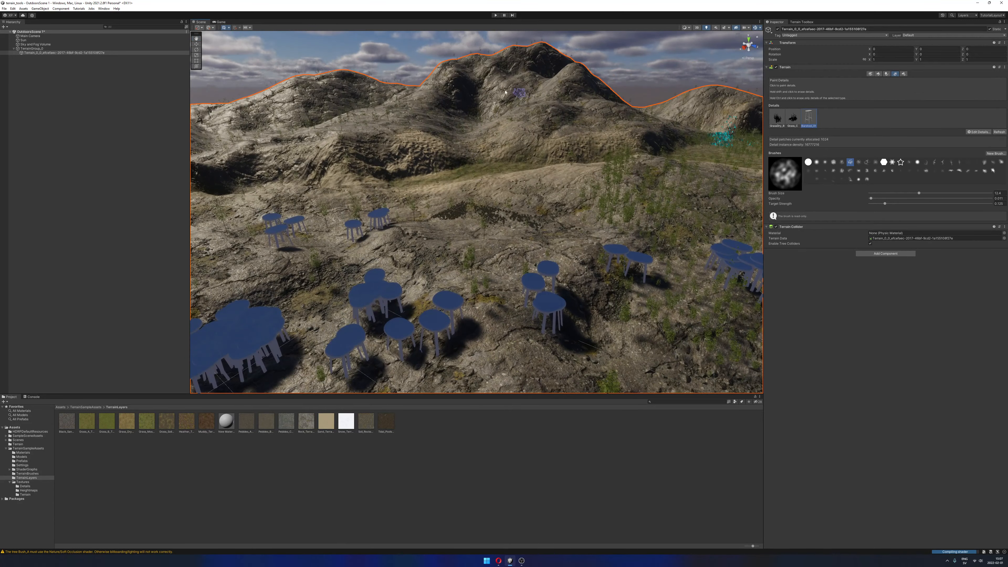
left_click_drag(495, 103, 574, 138, "alt")
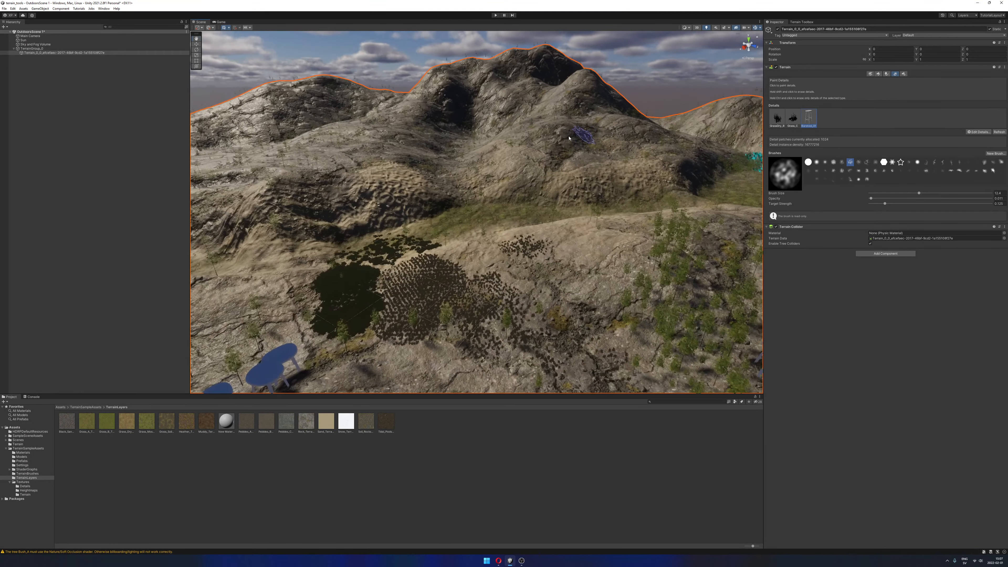
key("f")
scroll(553, 138, "down", 10)
left_click_drag(262, 159, 382, 163, "alt")
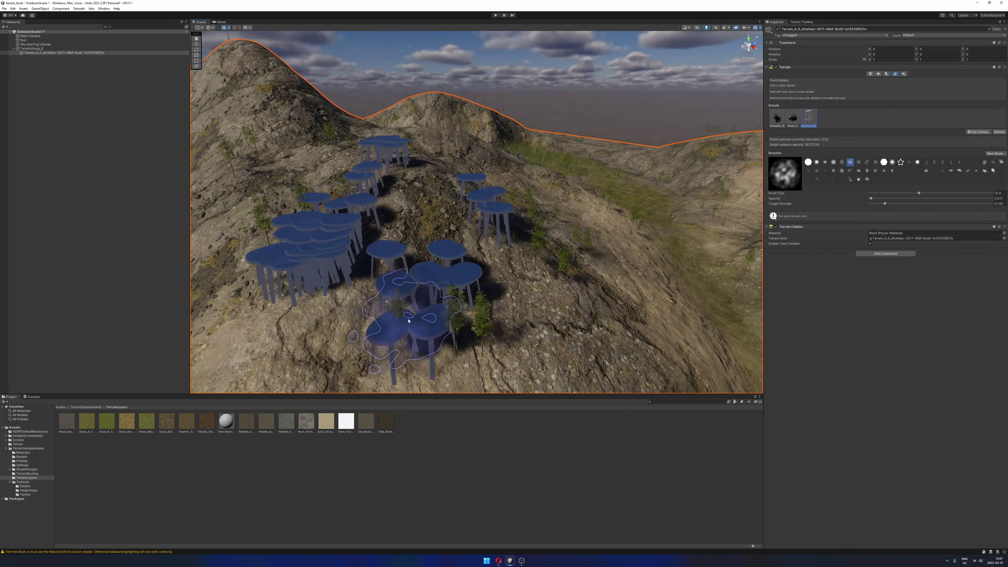
left_click_drag(408, 321, 564, 226, "alt")
right_click_drag(550, 233, 365, 204, "alt")
left_click_drag(443, 230, 288, 192, "alt")
scroll(484, 232, "up", 10)
scroll(367, 191, "up", 5)
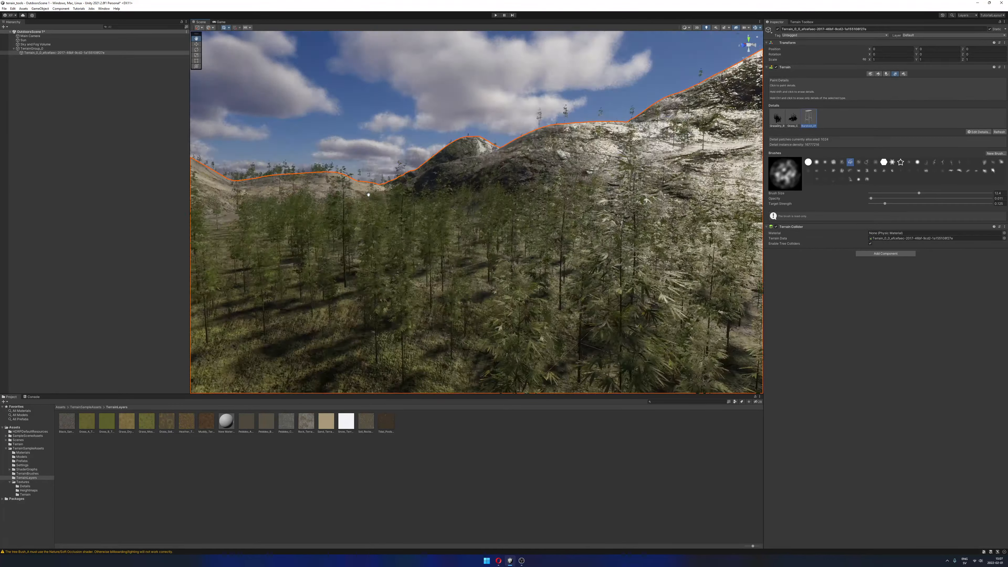
Check the Game view, survey the whole terrain, and locate the Main Camera among the bamboo.
left_click(222, 22)
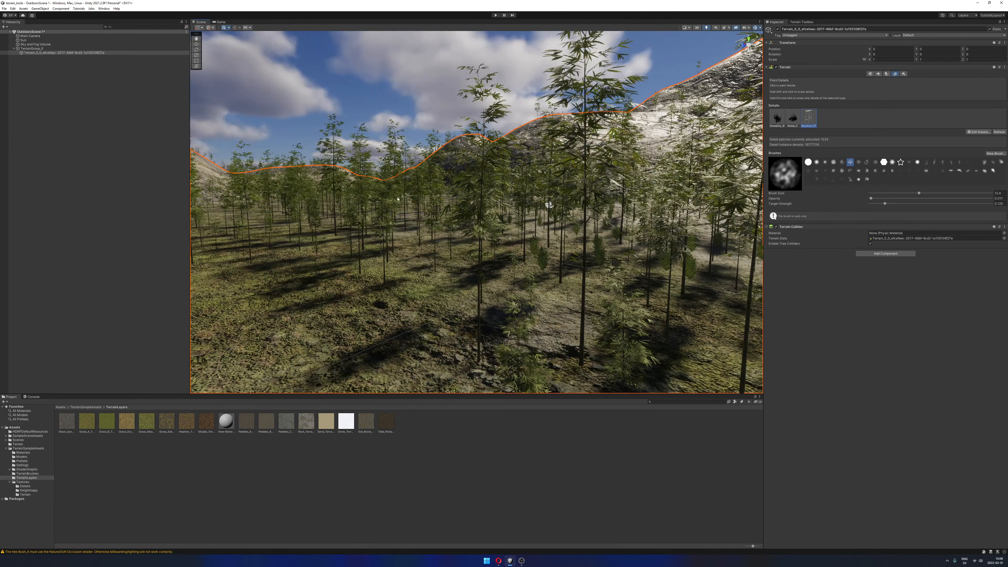
key("f")
left_click_drag(549, 206, 373, 242, "alt")
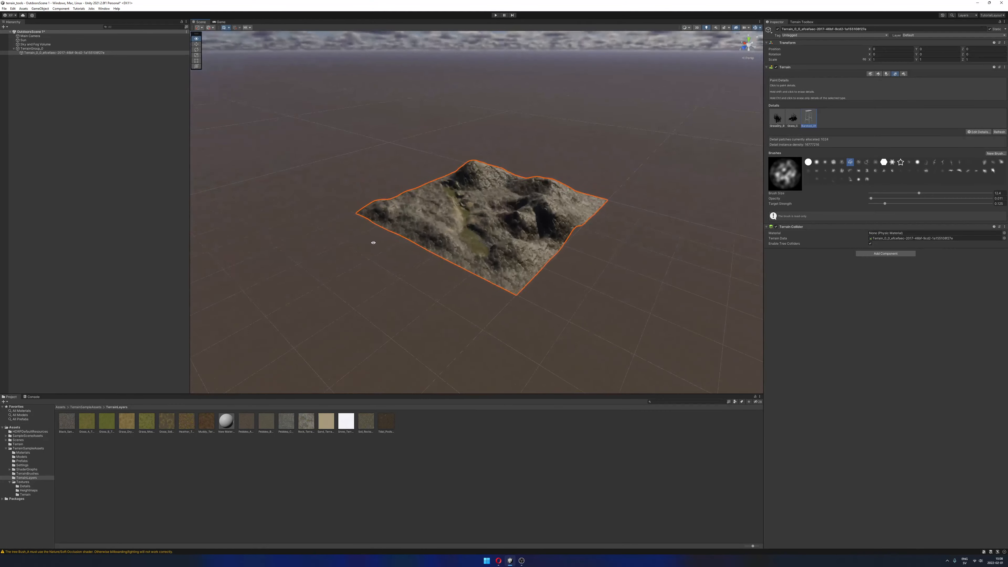
left_click(32, 36)
scroll(478, 229, "up", 15)
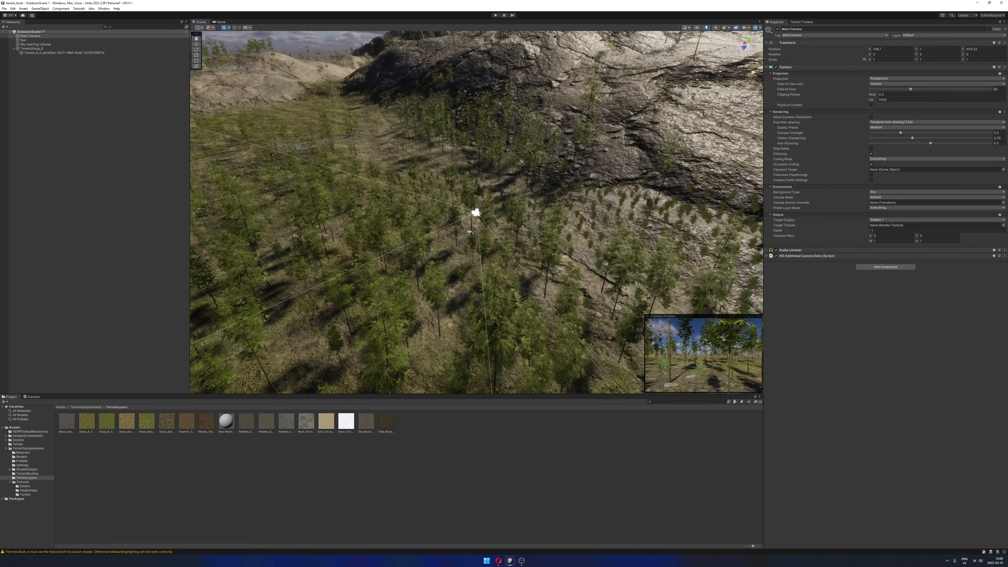
Paint a Barstool_01 cluster on the bamboo forest floor beside the Main Camera and check it in the Game view.
left_click(441, 218)
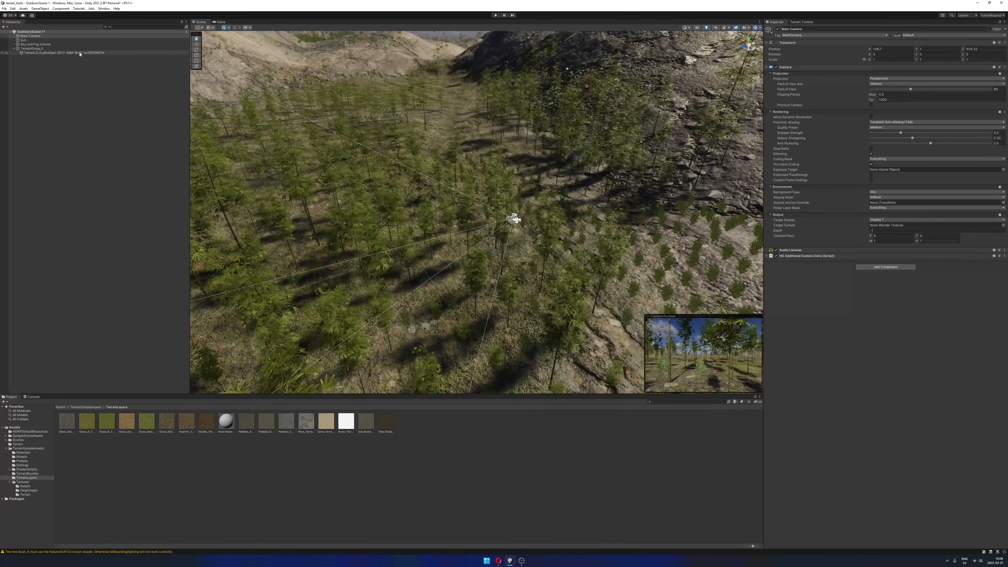
left_click(472, 238)
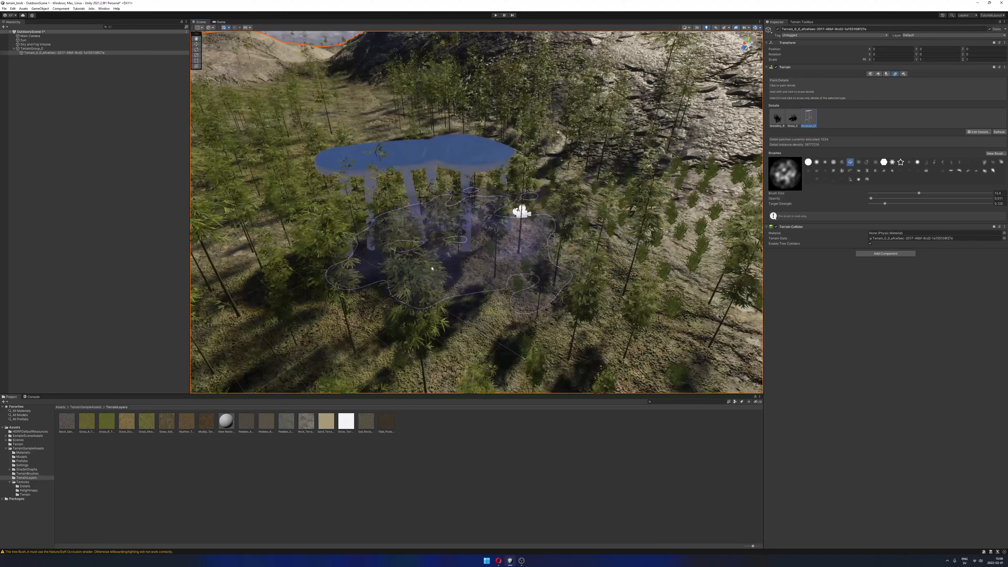
left_click(220, 22)
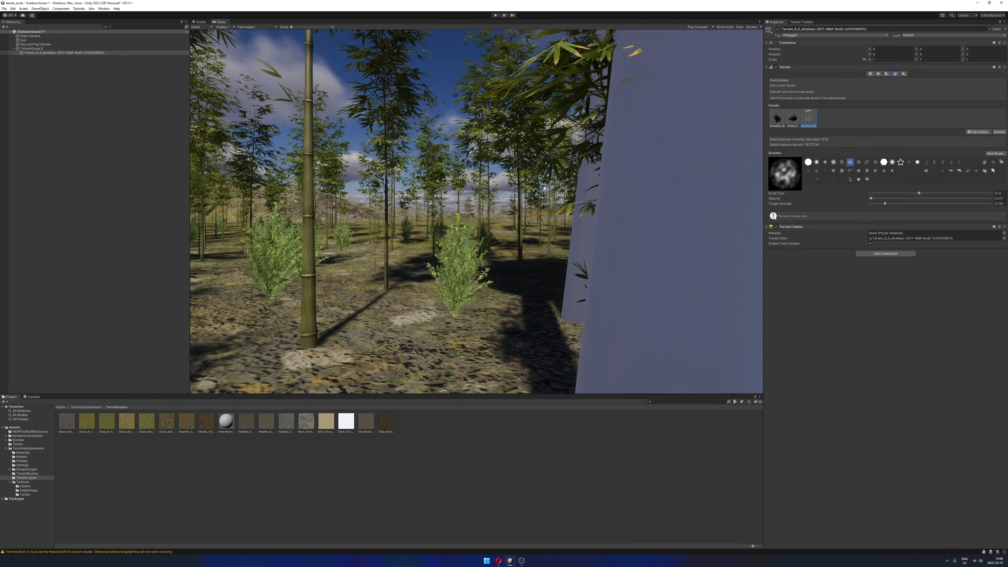
Undo the Barstool_01 cluster beside the Main Camera, then try another brush dab on the bamboo forest floor and undo it.
key("ctrl+z")
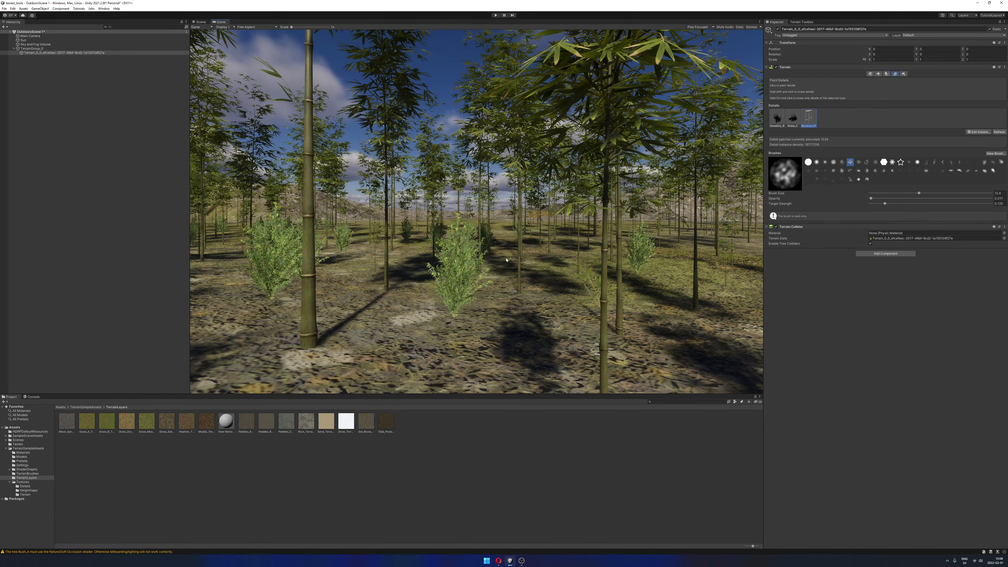
left_click(199, 24)
left_click_drag(492, 286, 595, 254, "alt")
mouse_move(596, 254)
right_mouse_down("alt")
mouse_move(503, 245)
mouse_move(520, 266)
right_mouse_up("alt")
scroll(504, 274, "up", 1)
left_click(491, 276)
key("ctrl+z")
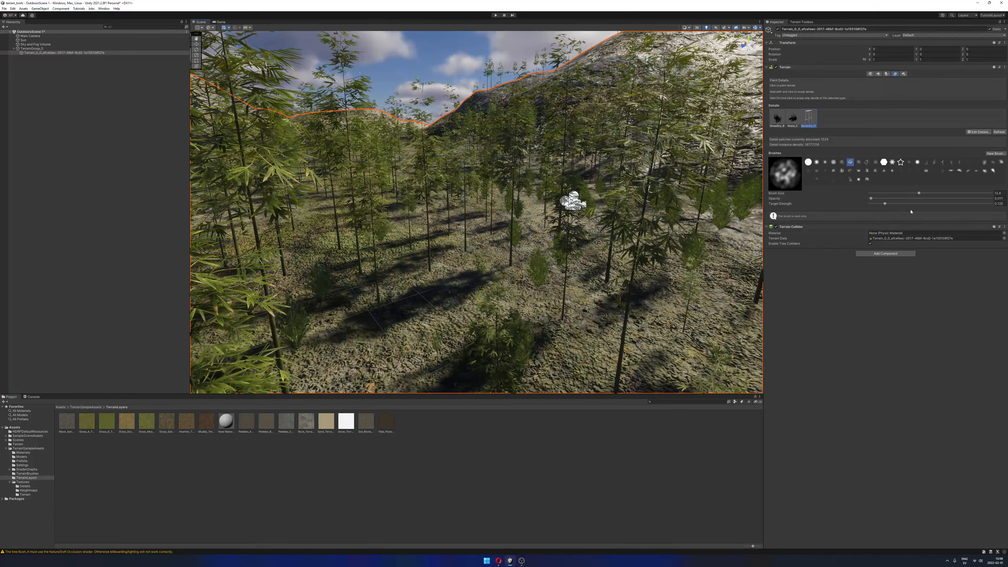
Edit the Barstool_01 detail mesh to a minimum width and height of 0.1 and a maximum width and height of 0.2.
left_click(979, 132)
left_click(981, 145)
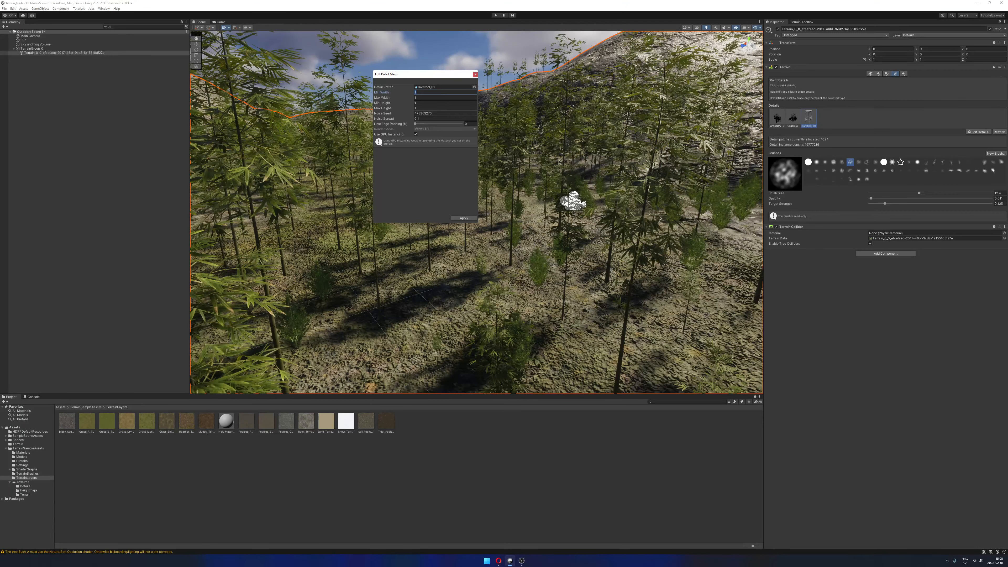
type("0.1")
key("Tab")
type(".2")
key("Tab")
type("0.1")
key("Tab")
type(".2")
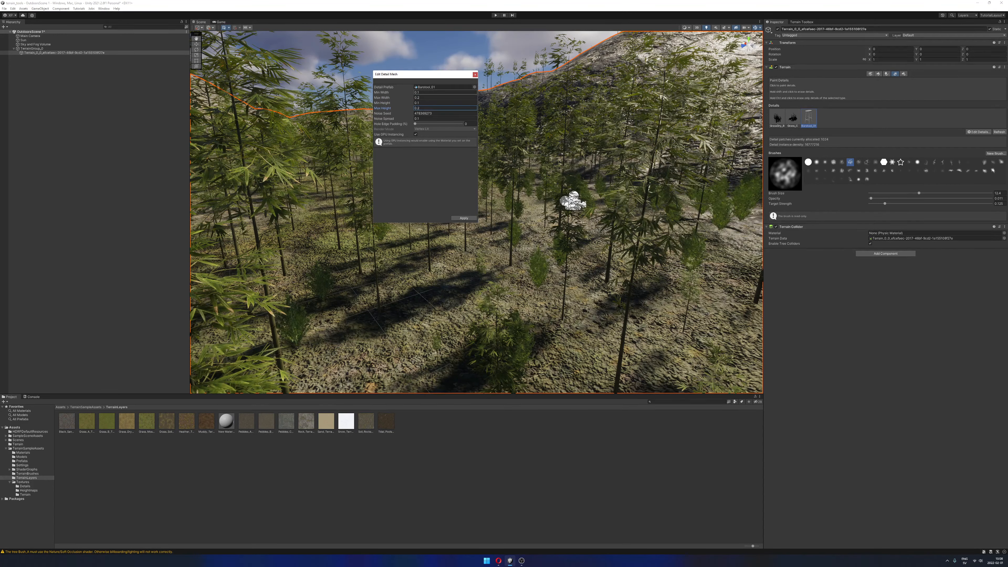
left_click(460, 218)
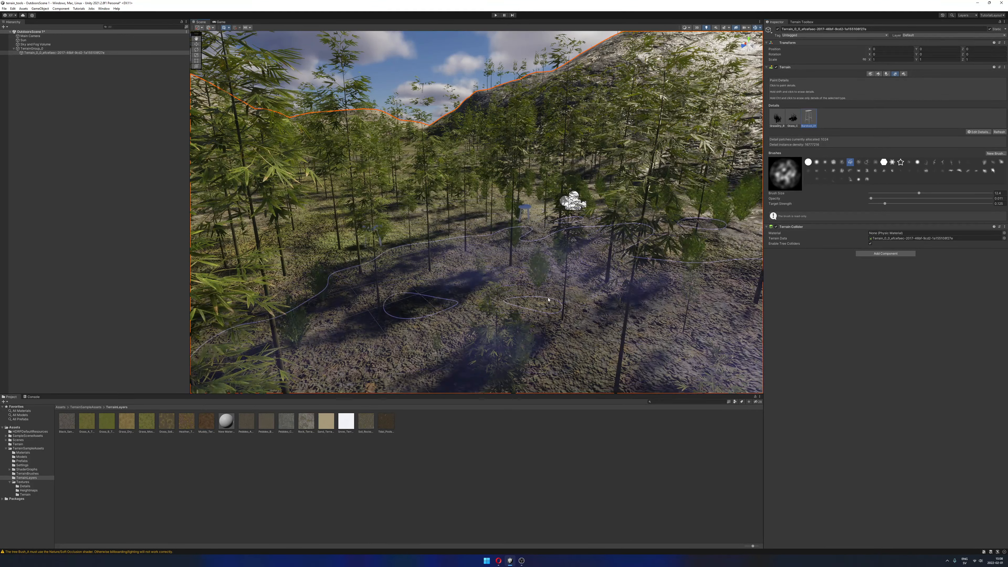
Paint the resized Barstool_01 meshes across the bamboo forest floor near the Main Camera and examine them from ground level.
scroll(629, 239, "up", 5)
scroll(629, 238, "up", 4)
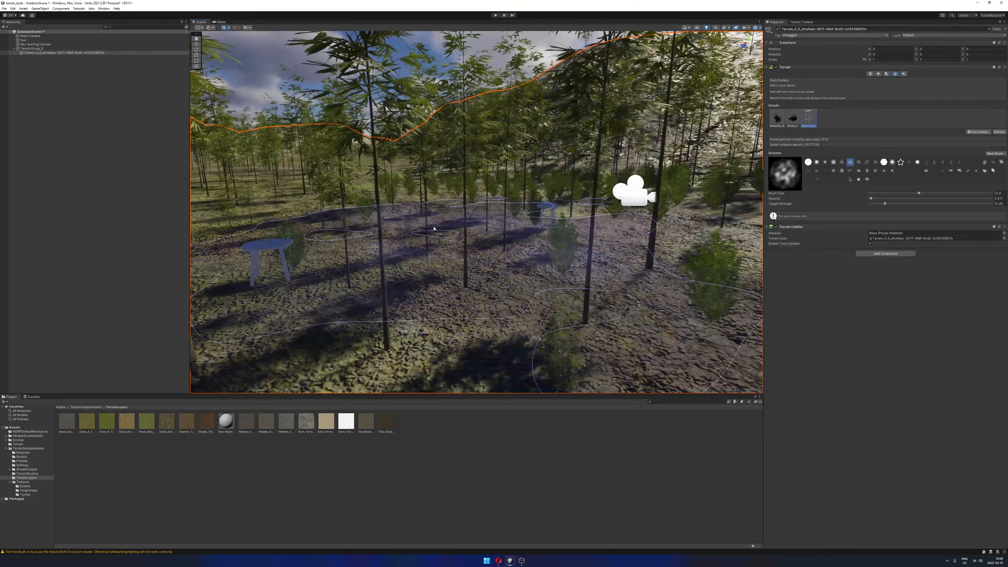
right_click_drag(563, 187, 533, 242)
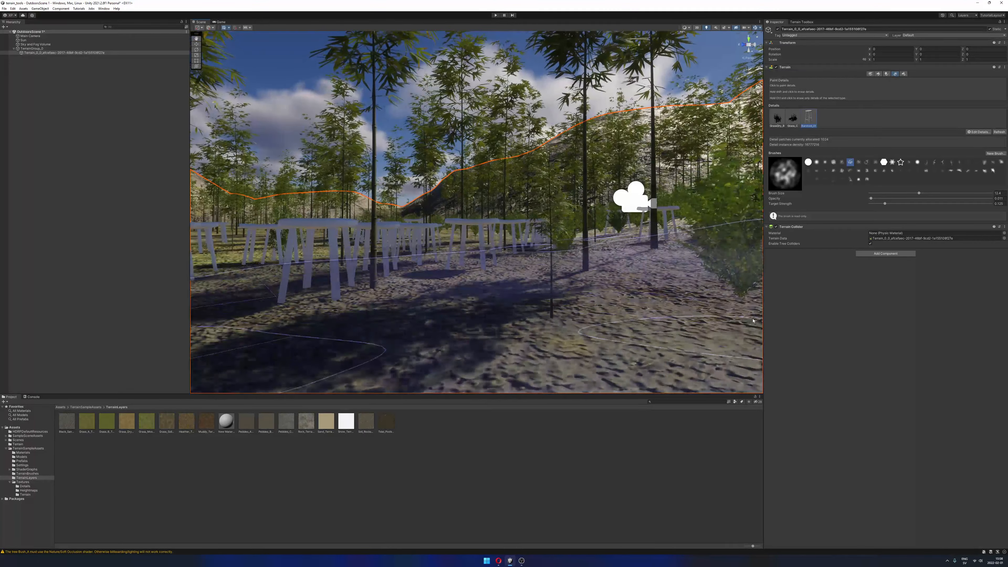